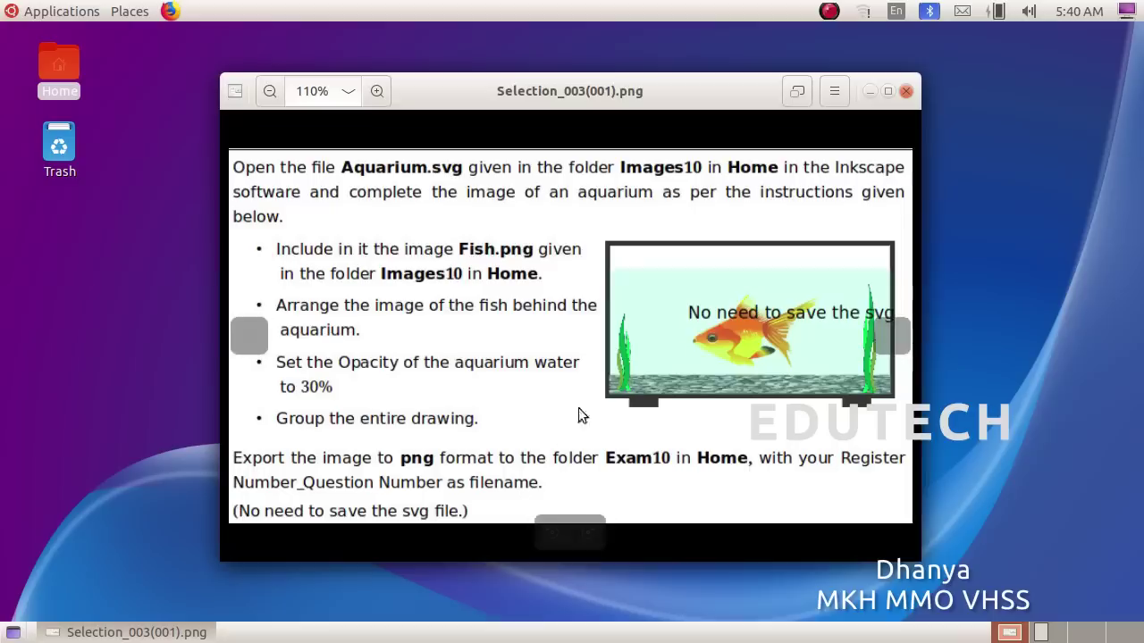
- Show the Malayalam aquarium task sheet, Selection_002(002).png, in Image Viewer
click(249, 338)
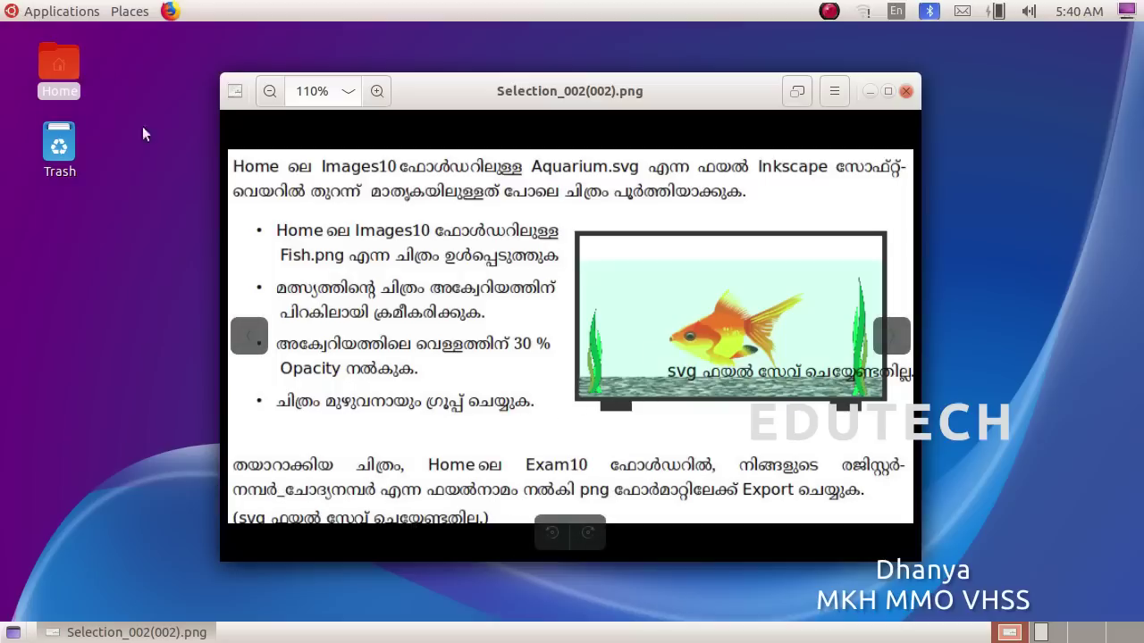
- Launch Inkscape from Applications > Graphics and bring its blank document to the front
click(56, 12)
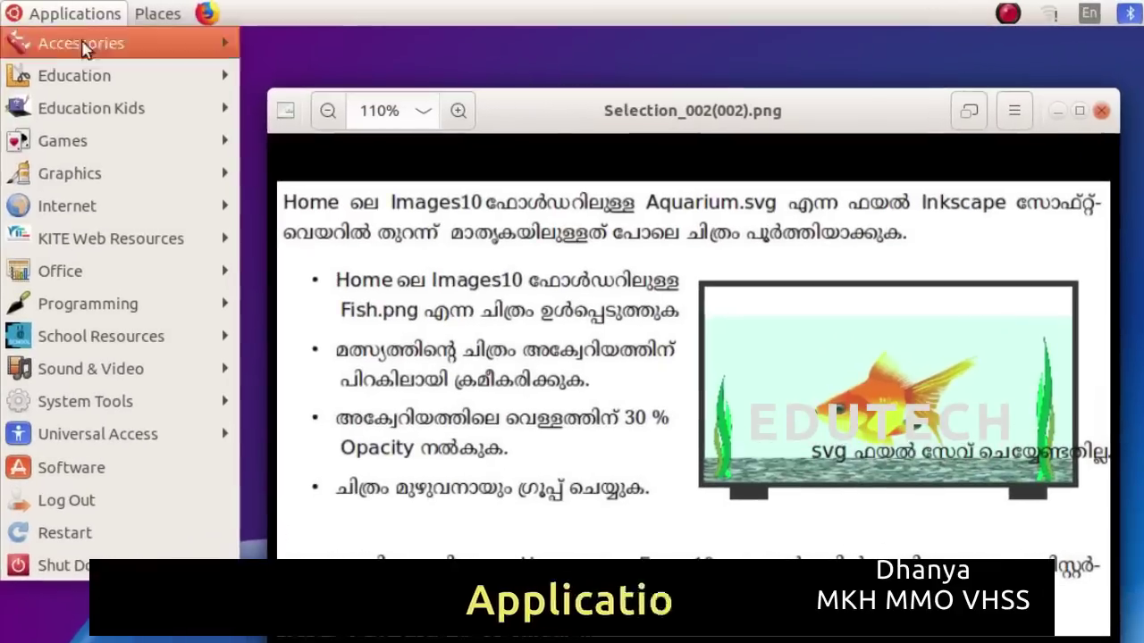
mouse_move(171, 184)
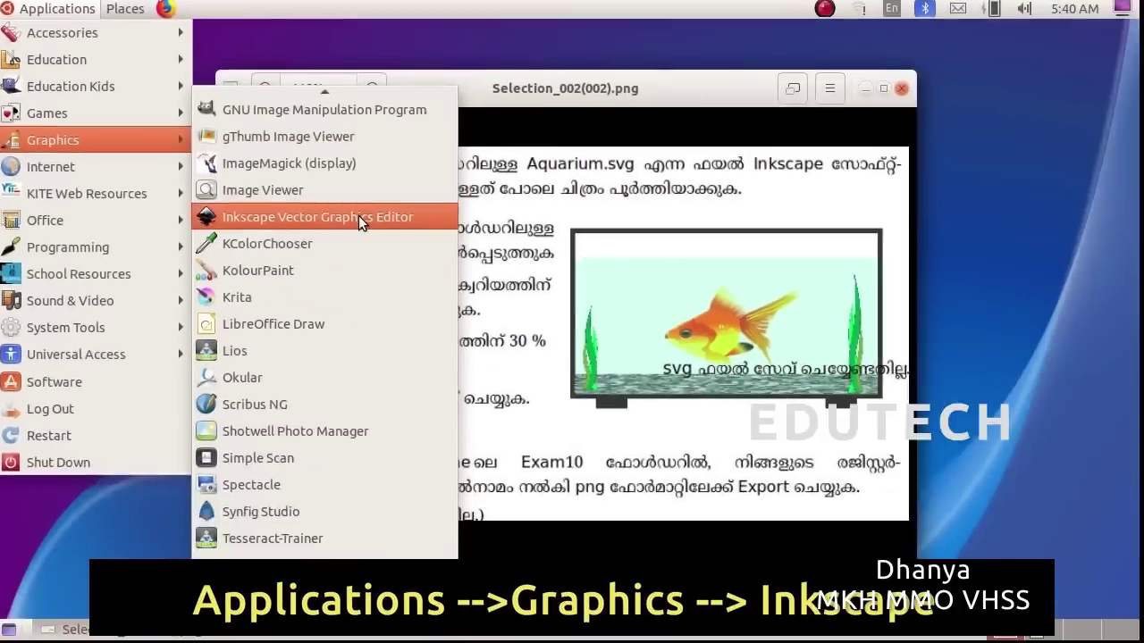
click(445, 267)
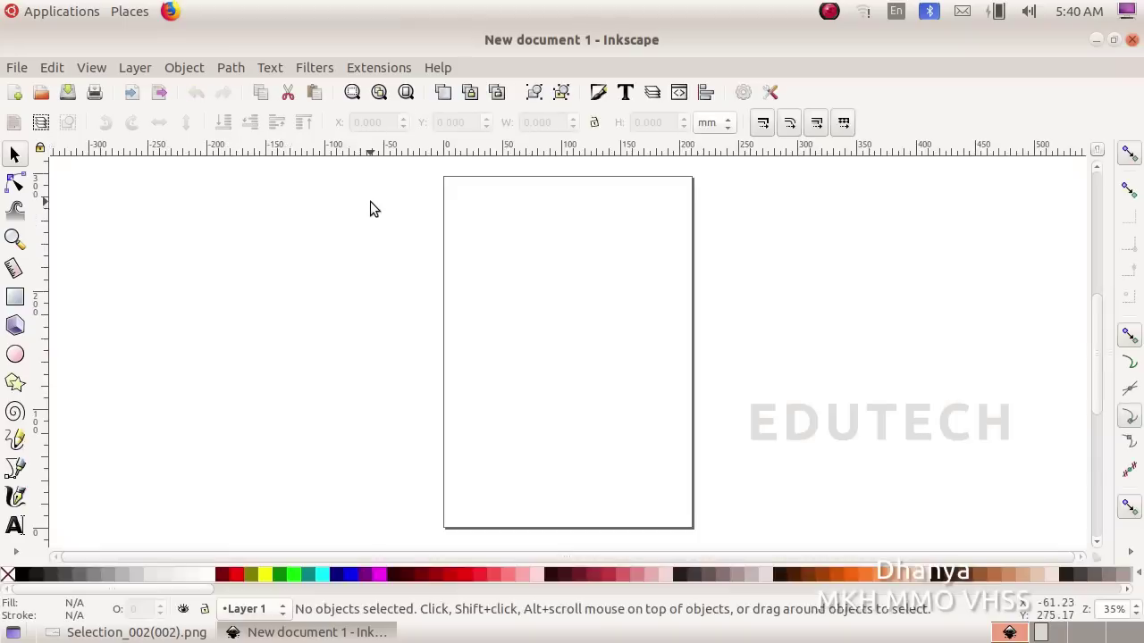
click(85, 636)
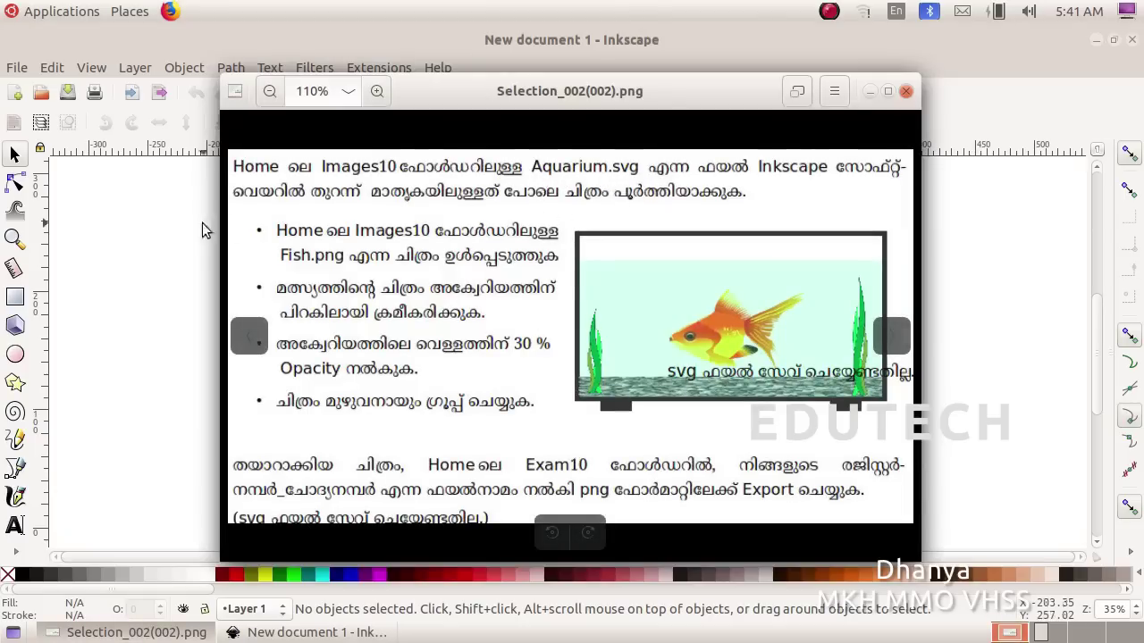
click(148, 219)
click(10, 68)
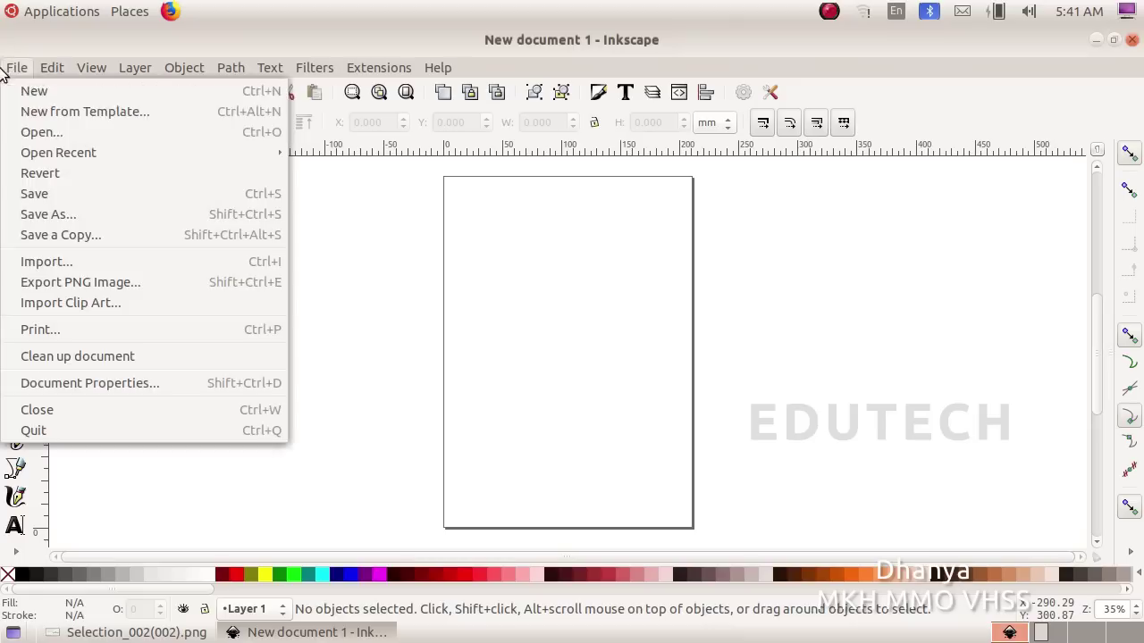
- Open Aquarium.svg from the home folder's Images10 directory in Inkscape
click(36, 131)
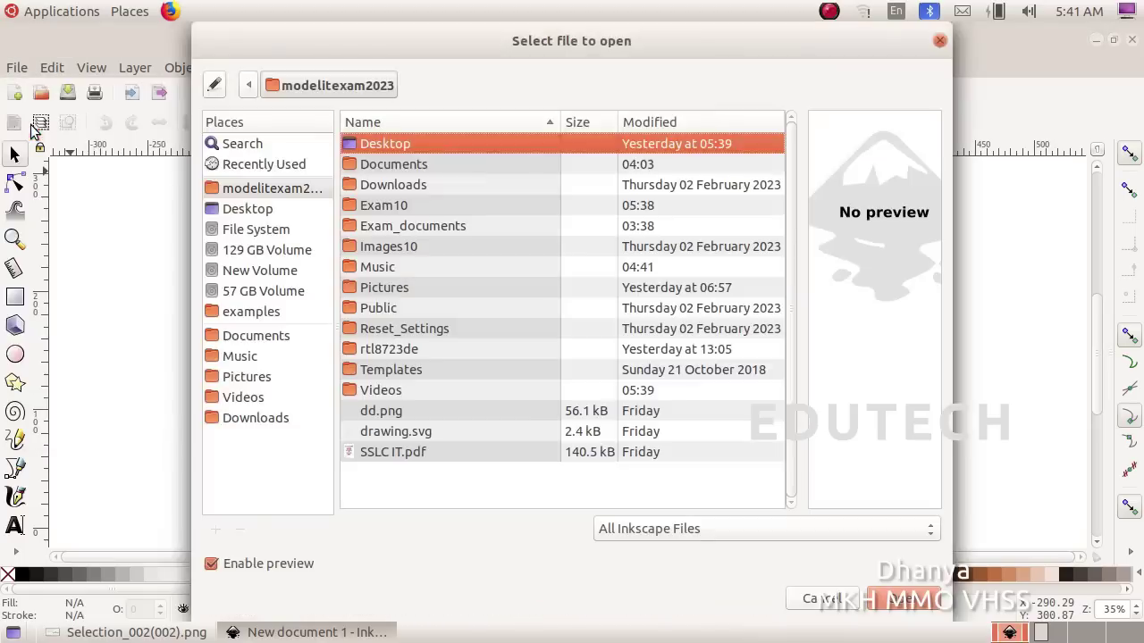
click(300, 188)
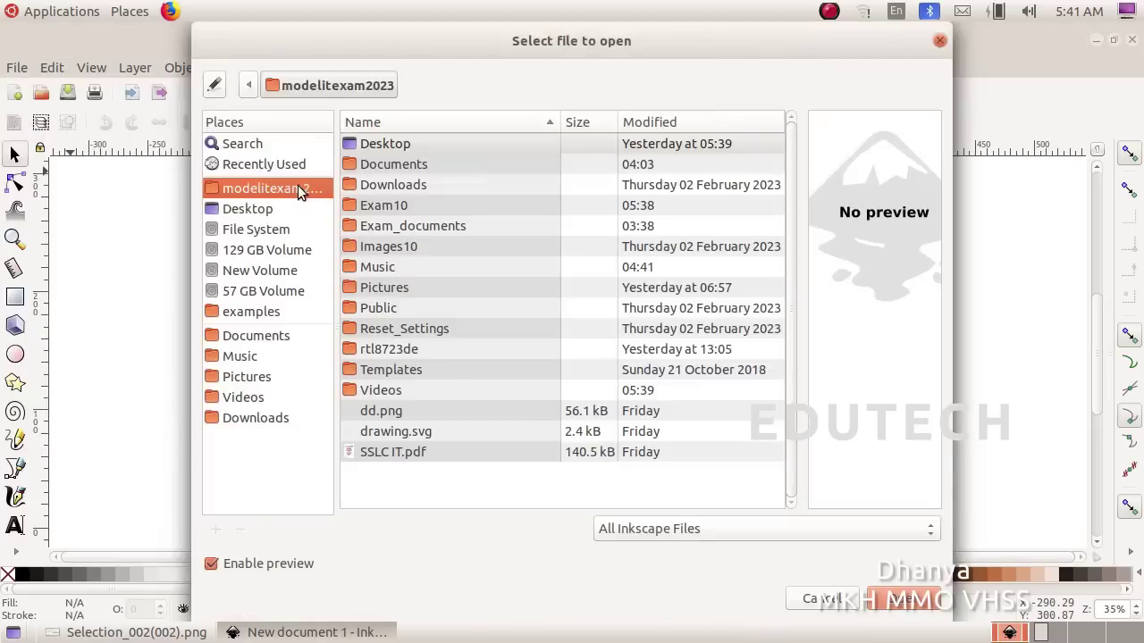
click(167, 640)
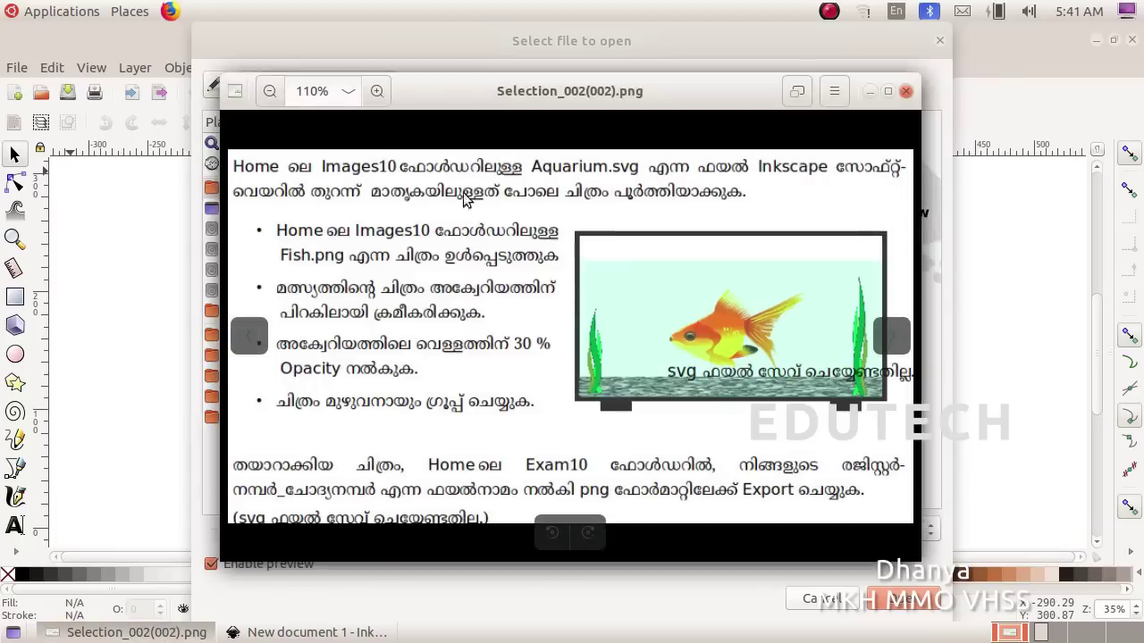
click(295, 632)
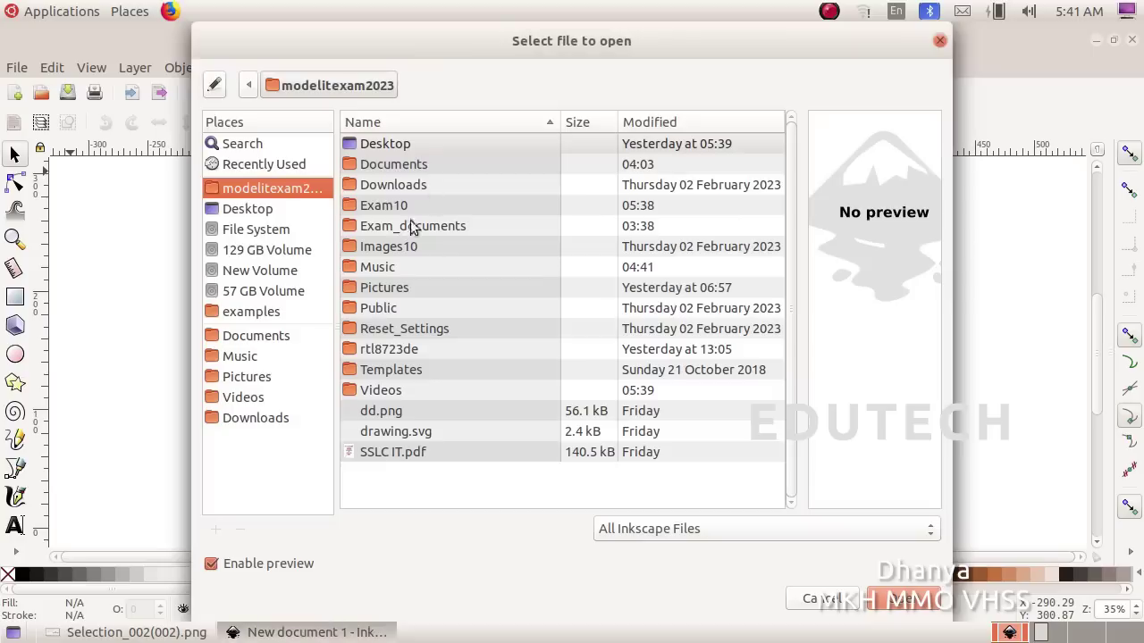
double_click(389, 247)
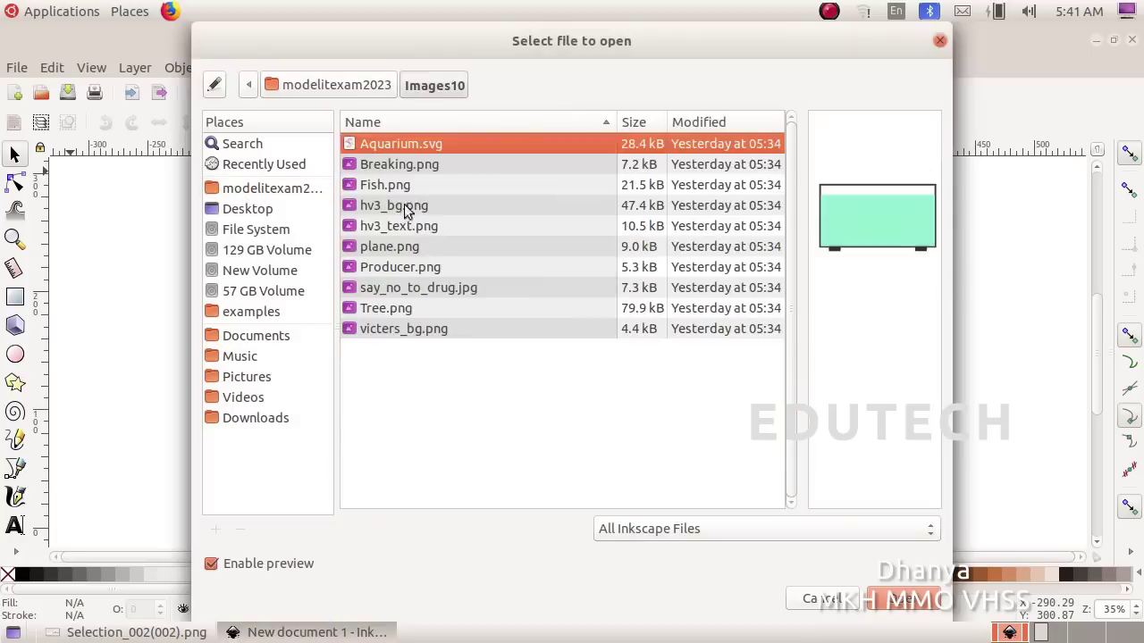
click(903, 598)
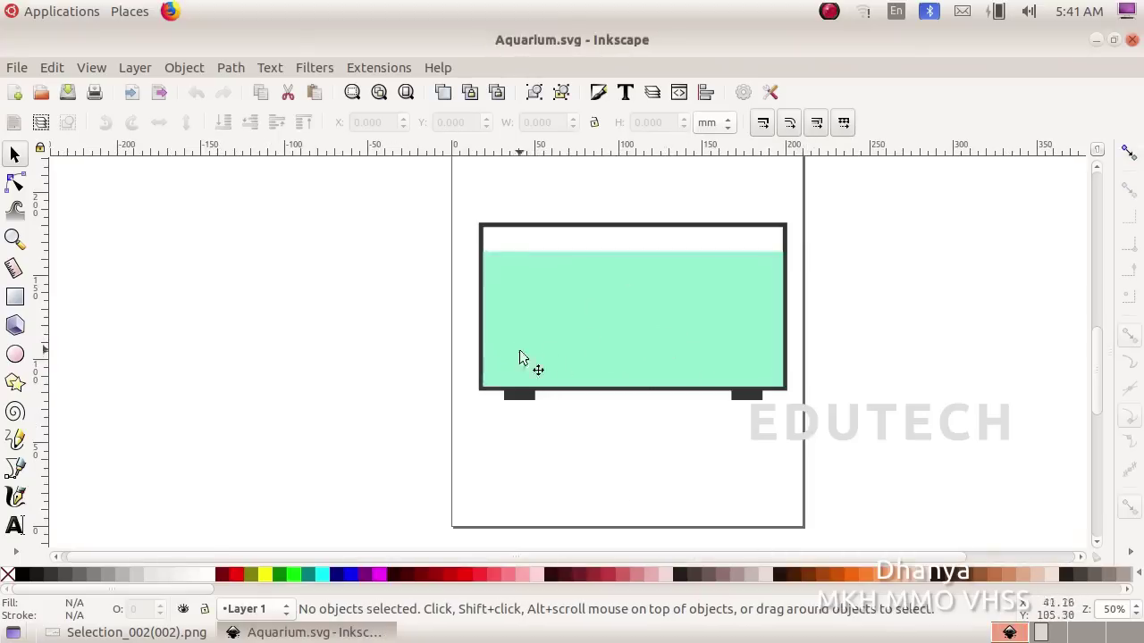
click(183, 632)
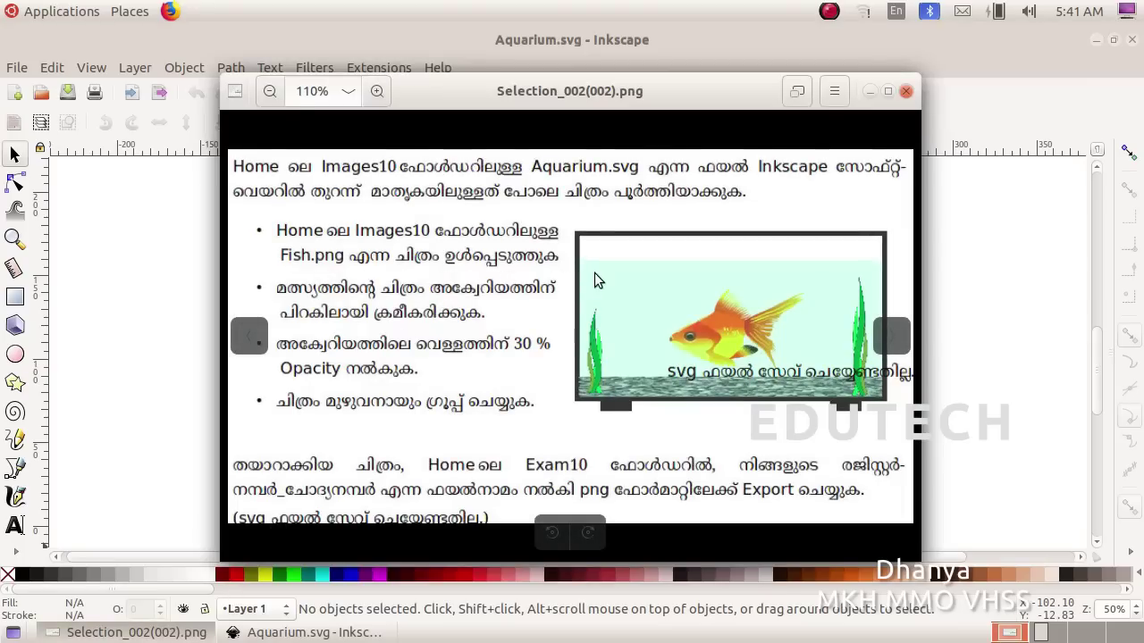
click(135, 193)
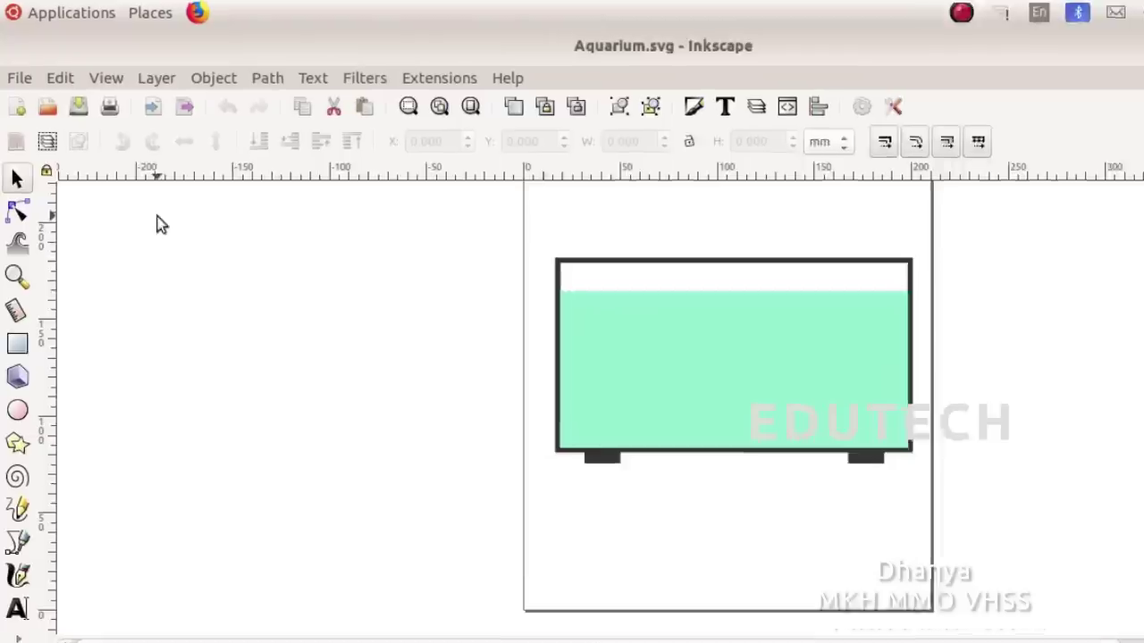
click(19, 78)
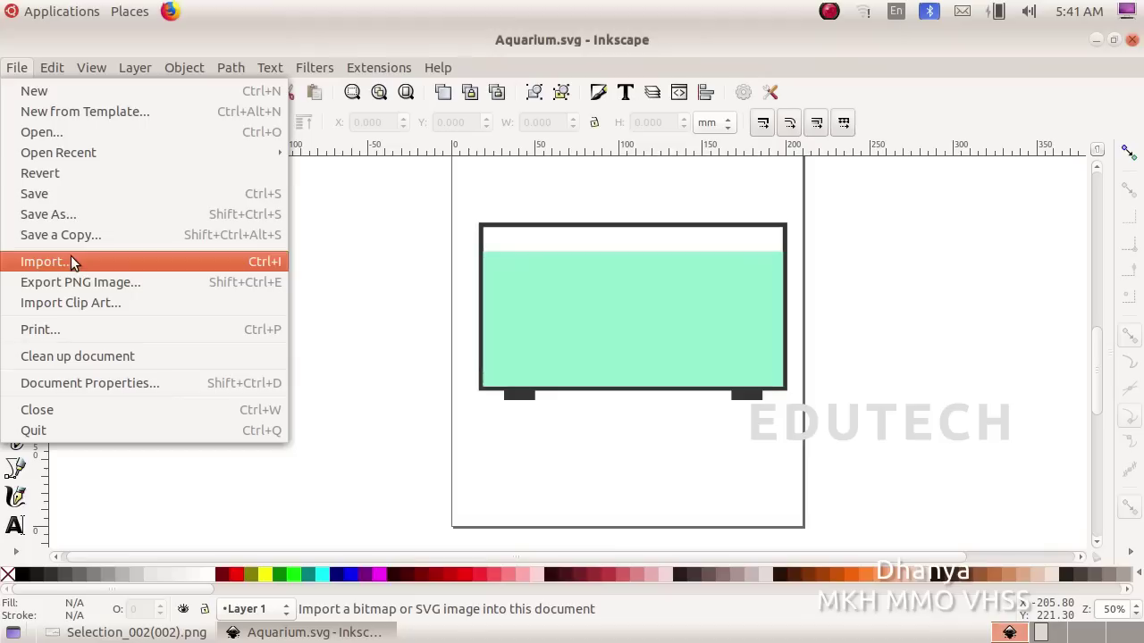
- Import Fish.png from Images10 as an embedded bitmap into Aquarium.svg
click(79, 259)
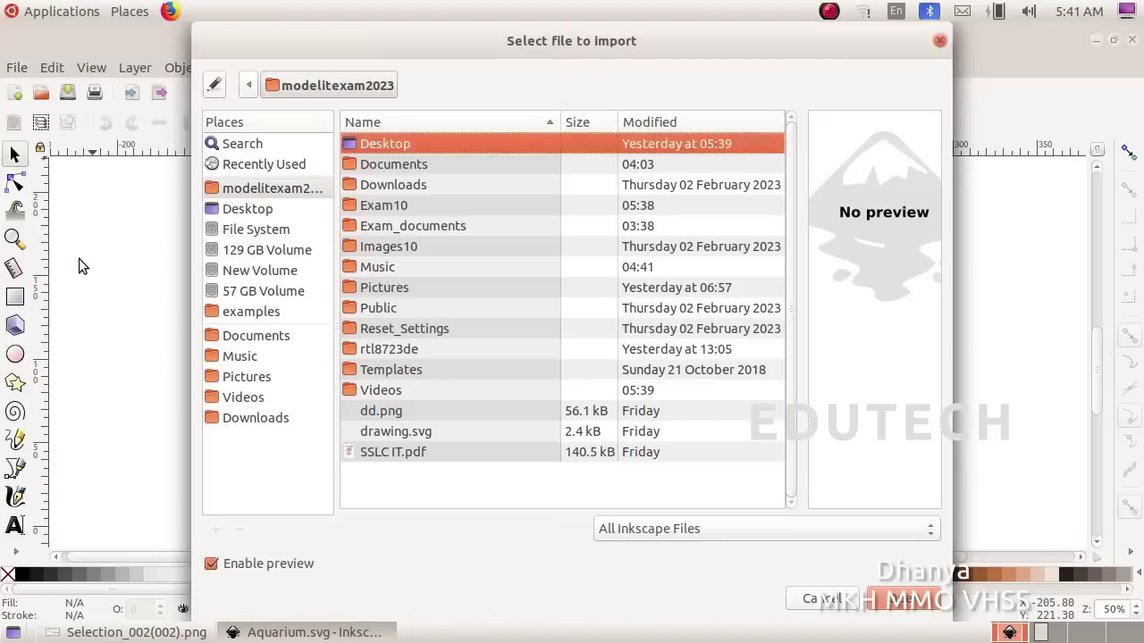
click(296, 187)
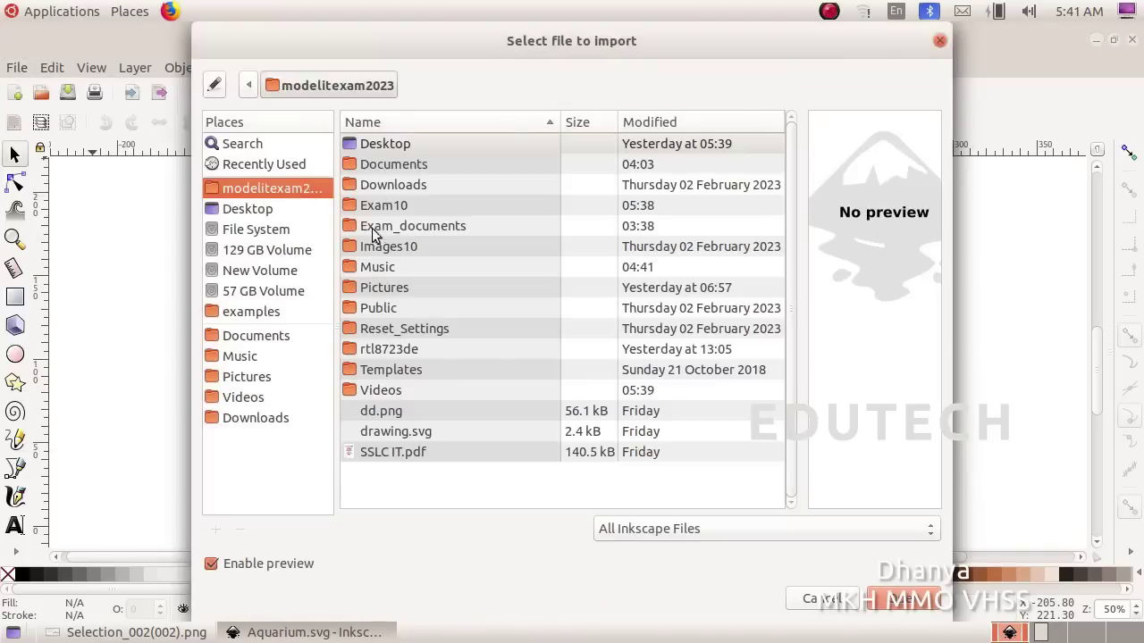
double_click(391, 249)
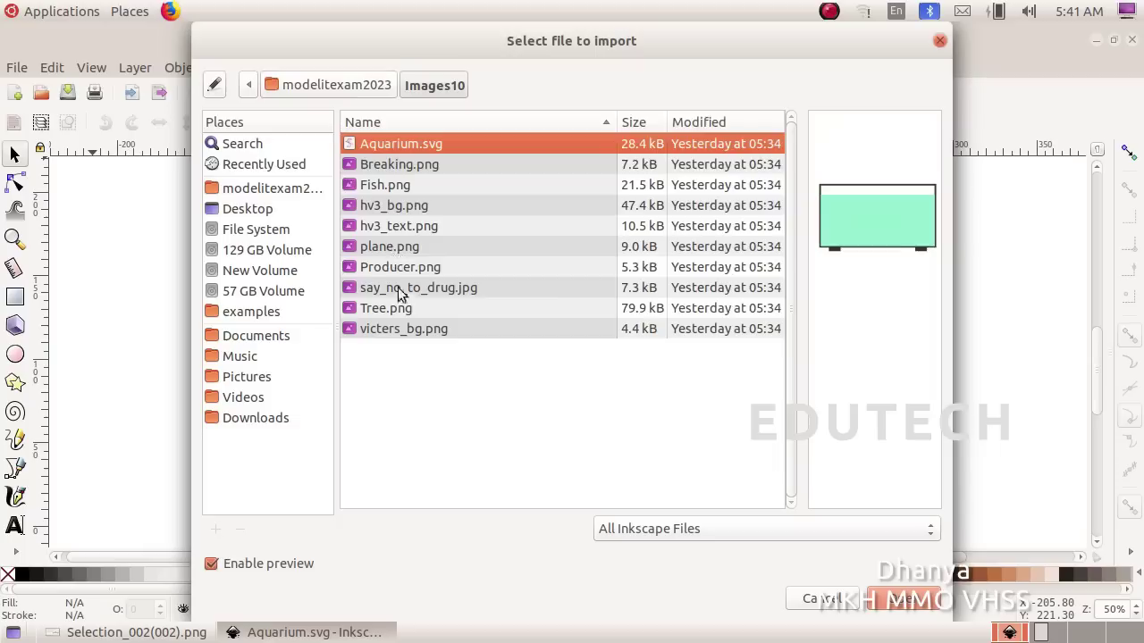
click(397, 187)
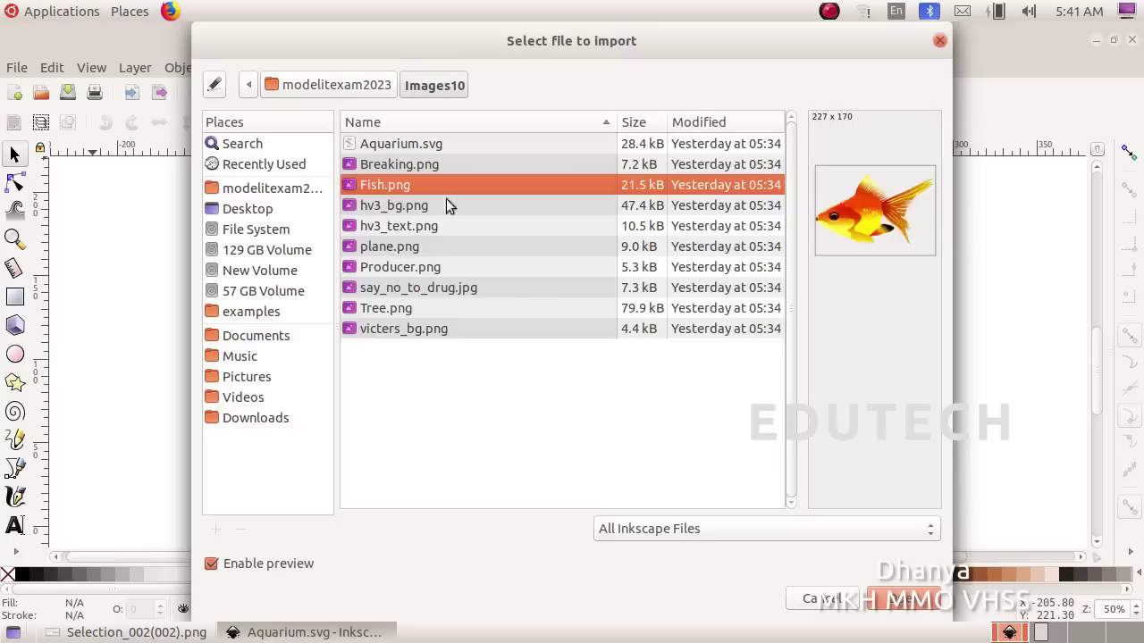
click(892, 597)
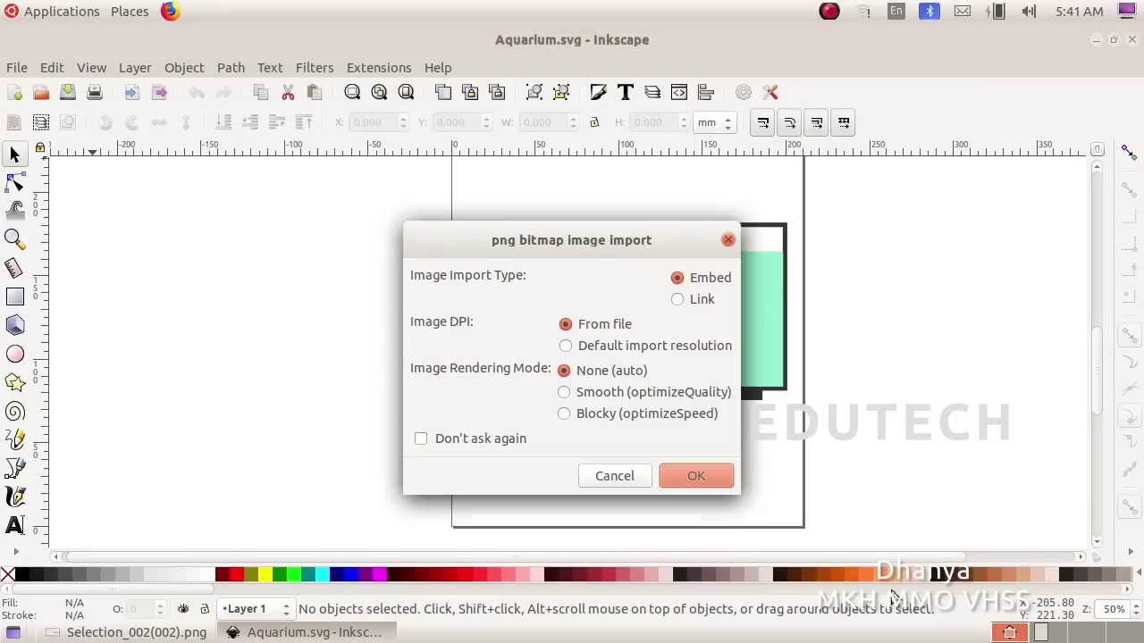
click(713, 478)
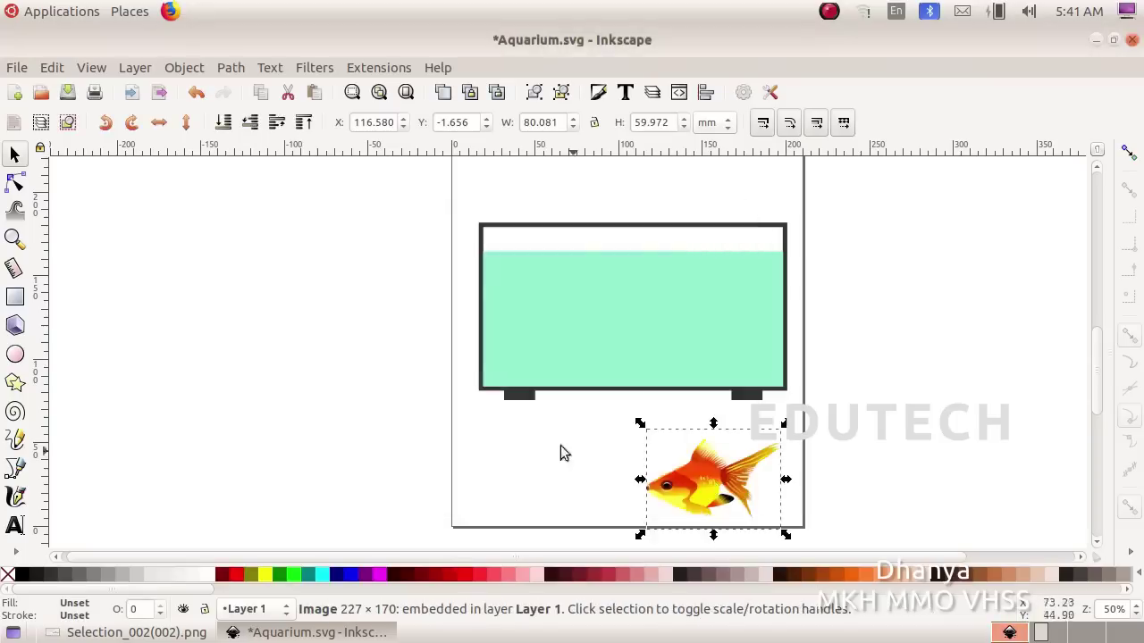
- Move the goldfish into the tank water and enlarge it to 91.840 × 66.387 mm
drag(701, 490, 641, 327)
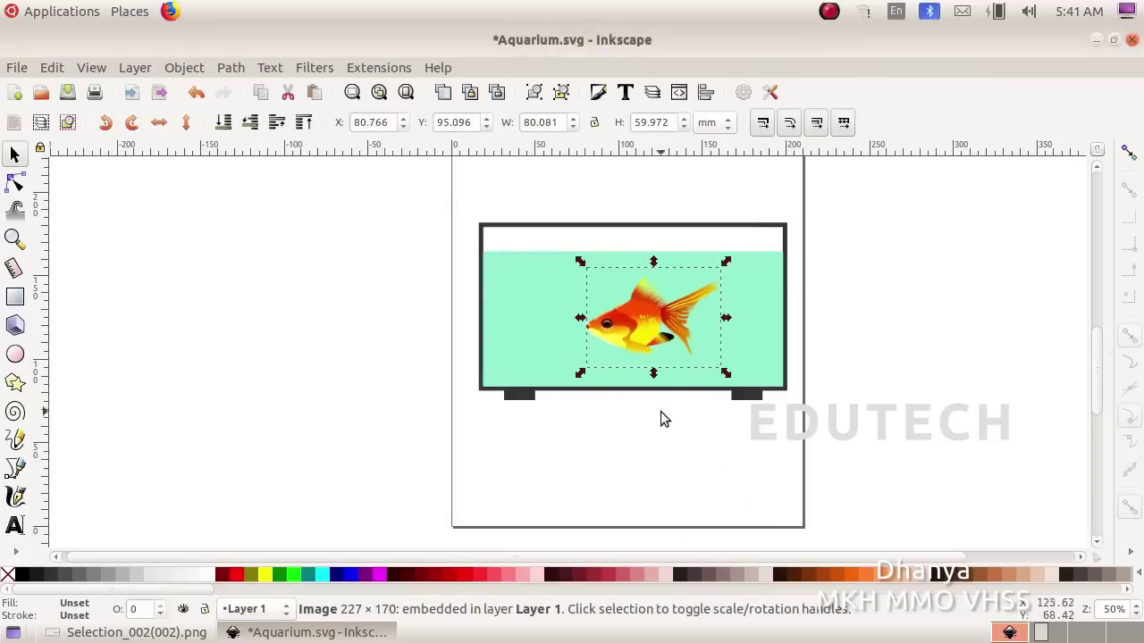
mouse_move(579, 376)
mouse_down()
mouse_move(559, 372)
mouse_move(560, 383)
mouse_up()
drag(616, 337, 620, 332)
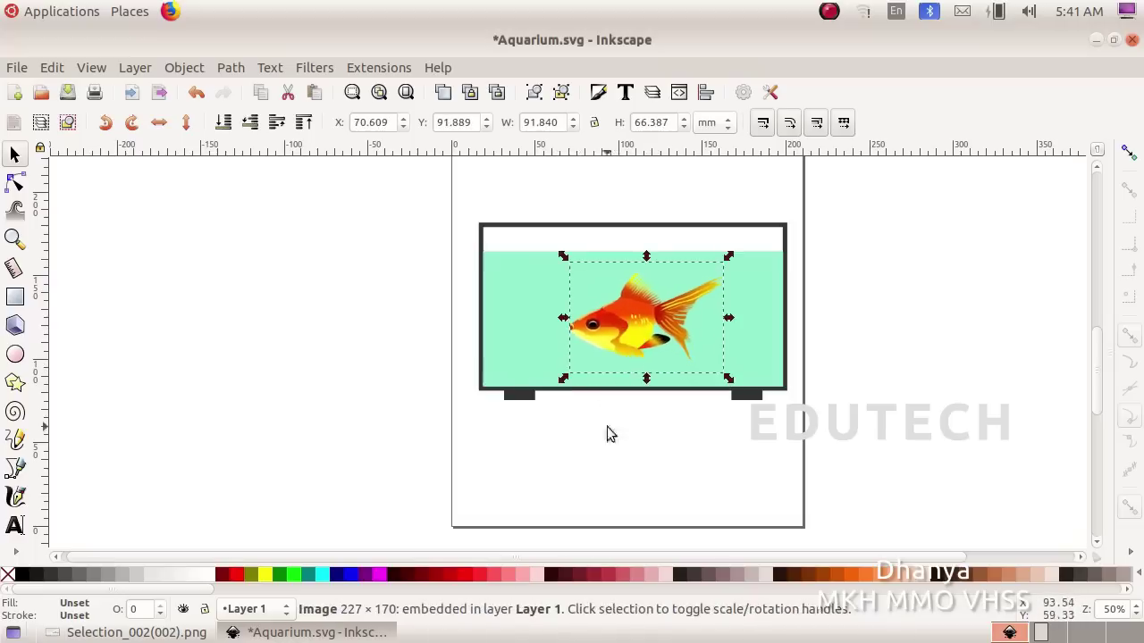
click(200, 633)
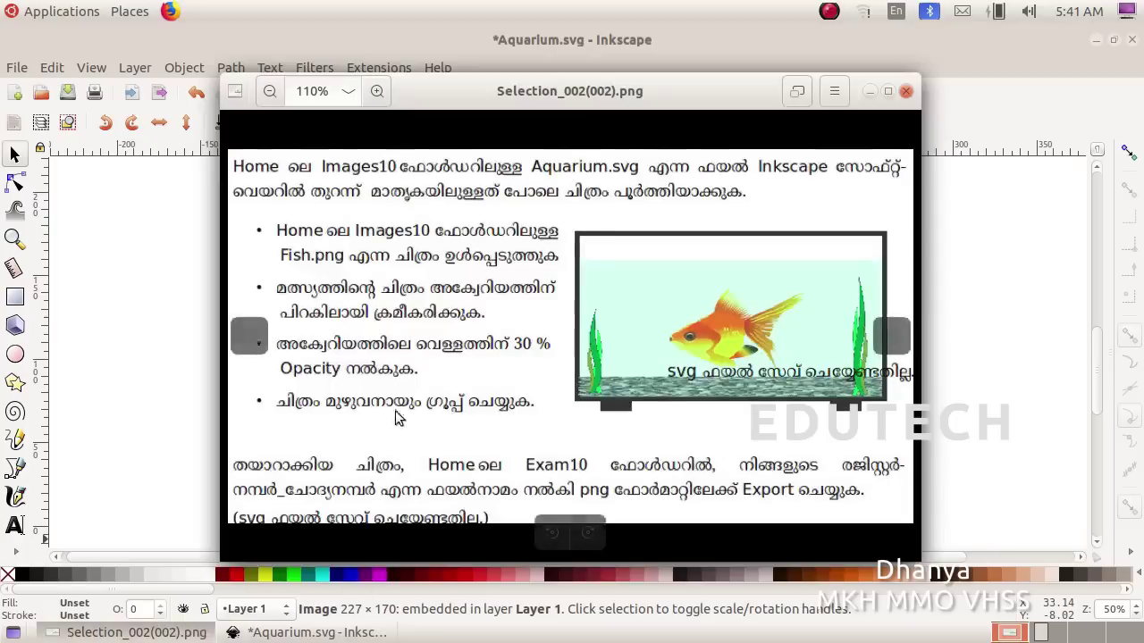
key(Right)
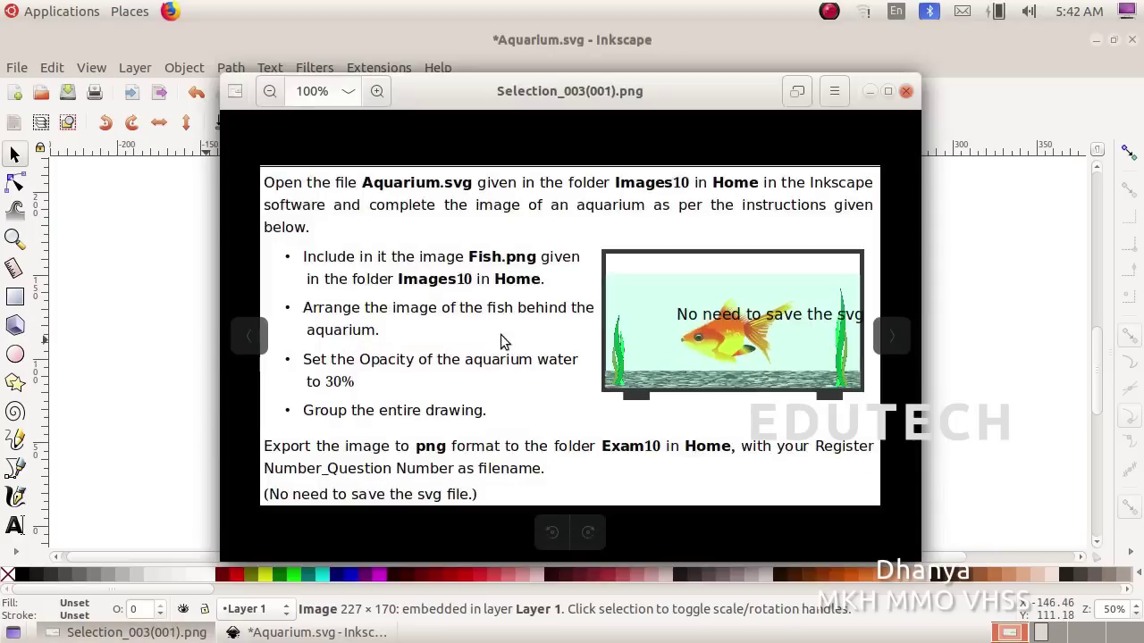
click(283, 633)
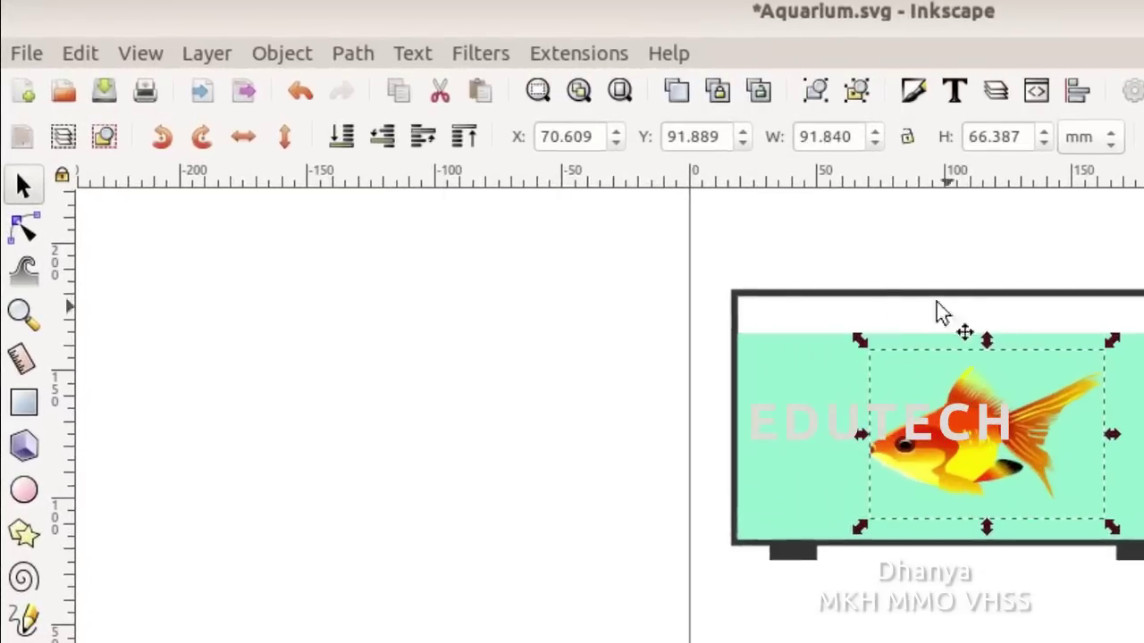
- Lower the goldfish image one step so it sits beneath the green water rectangle
click(270, 52)
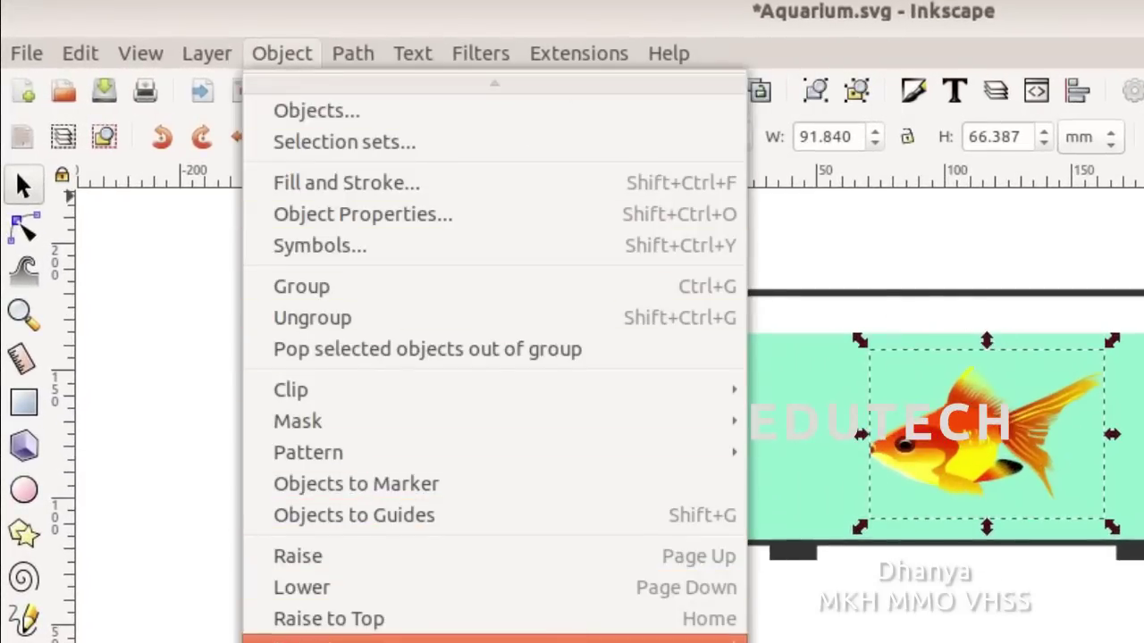
click(949, 463)
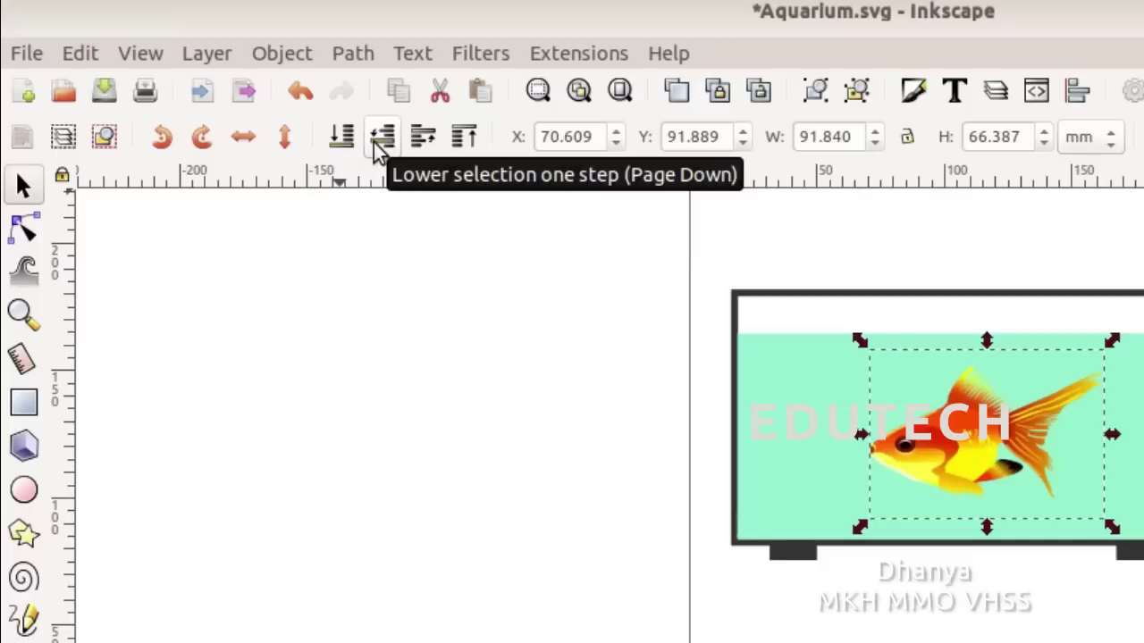
click(373, 142)
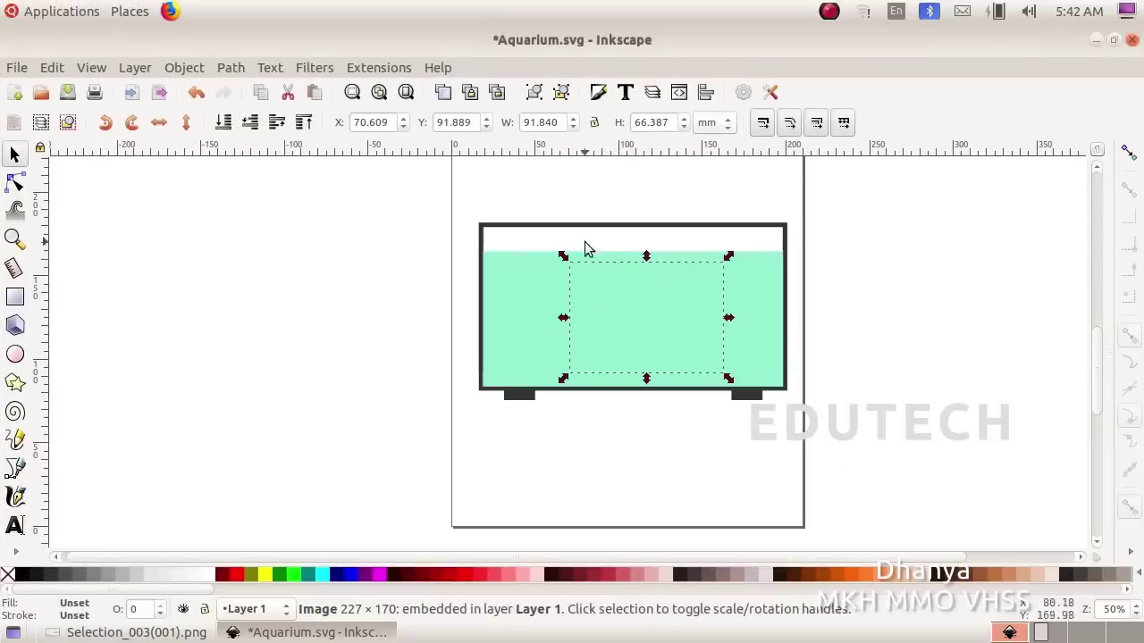
click(125, 632)
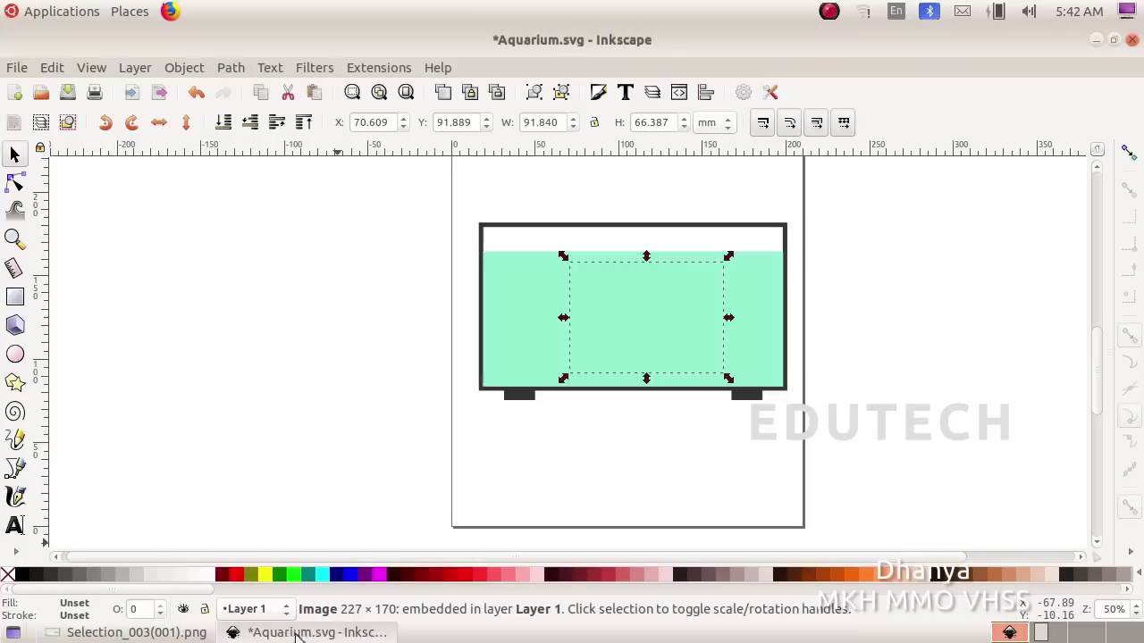
click(308, 633)
click(503, 372)
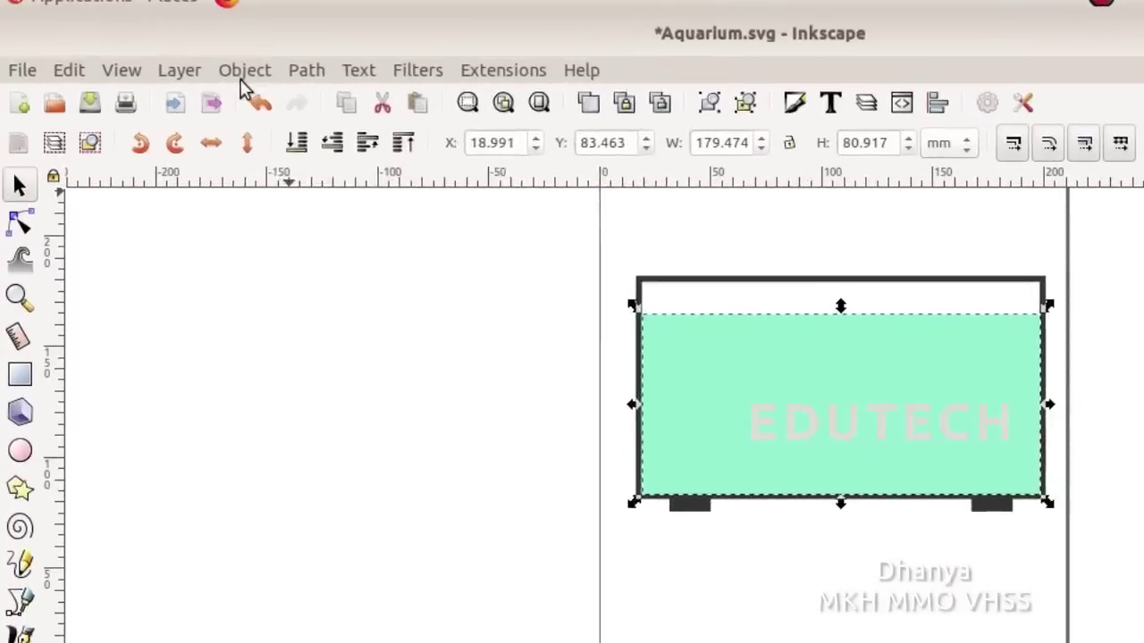
- Set the water rectangle's opacity to 30% in Fill and Stroke
click(183, 68)
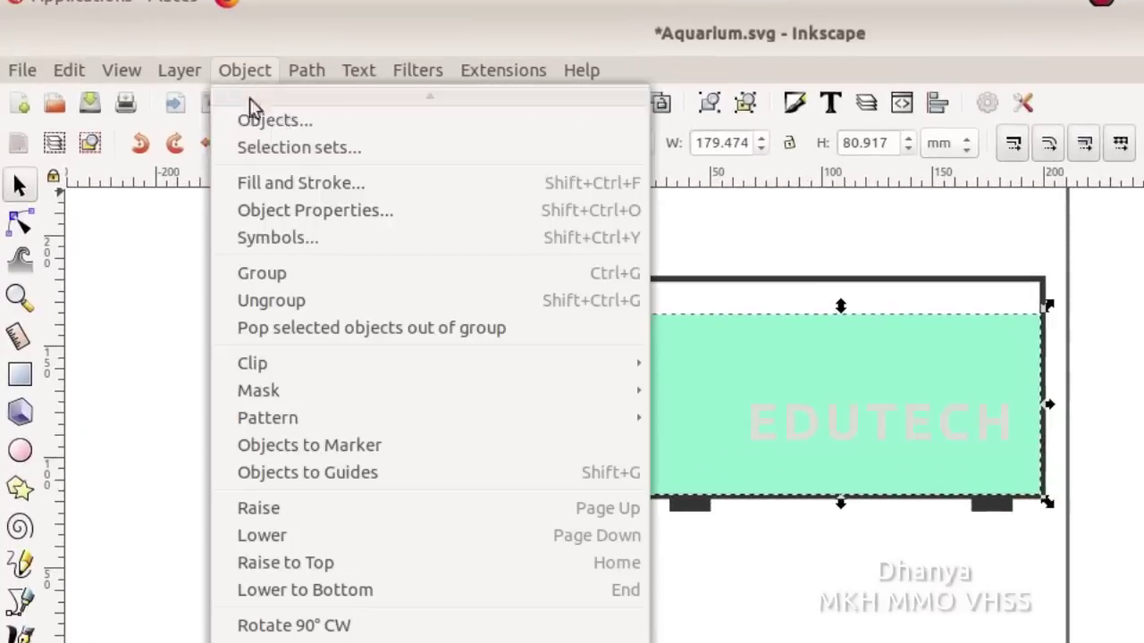
click(285, 191)
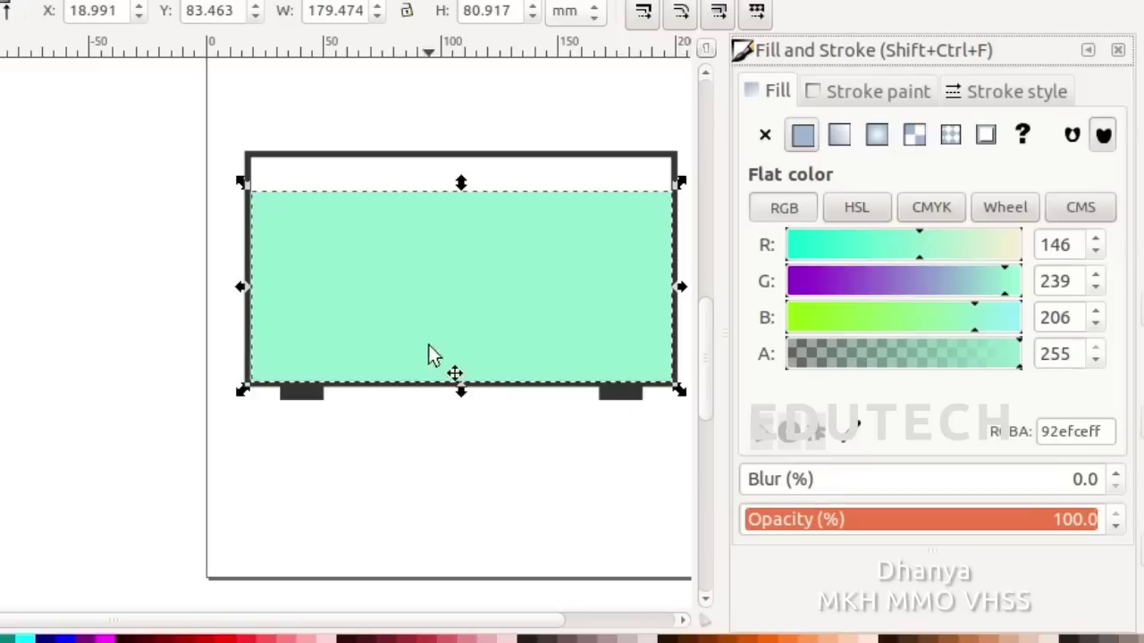
click(1115, 526)
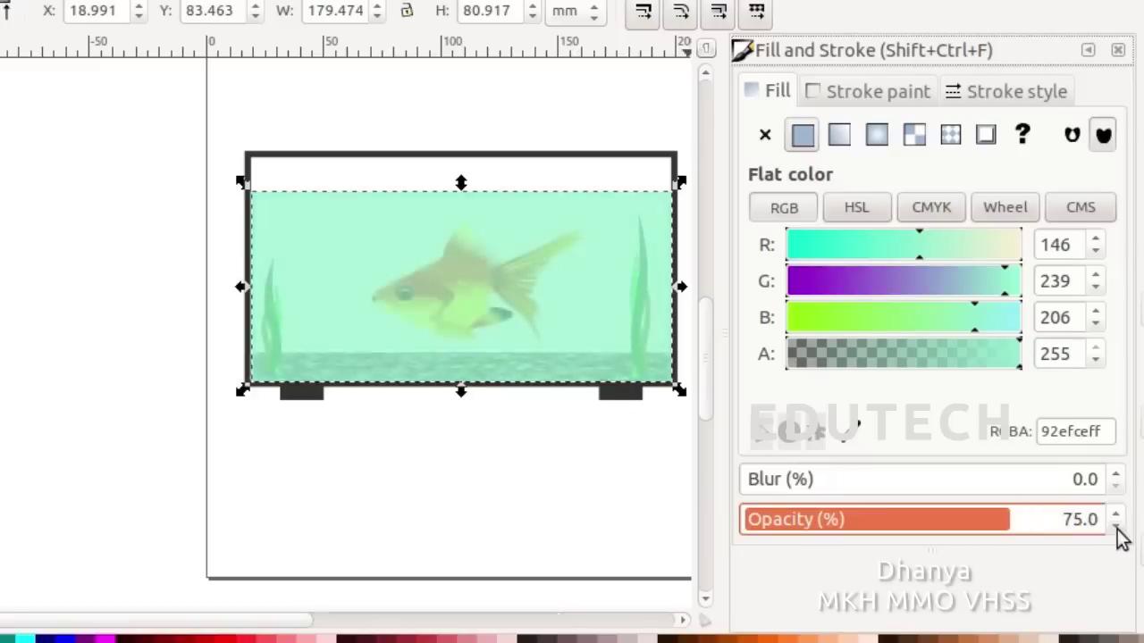
click(1115, 526)
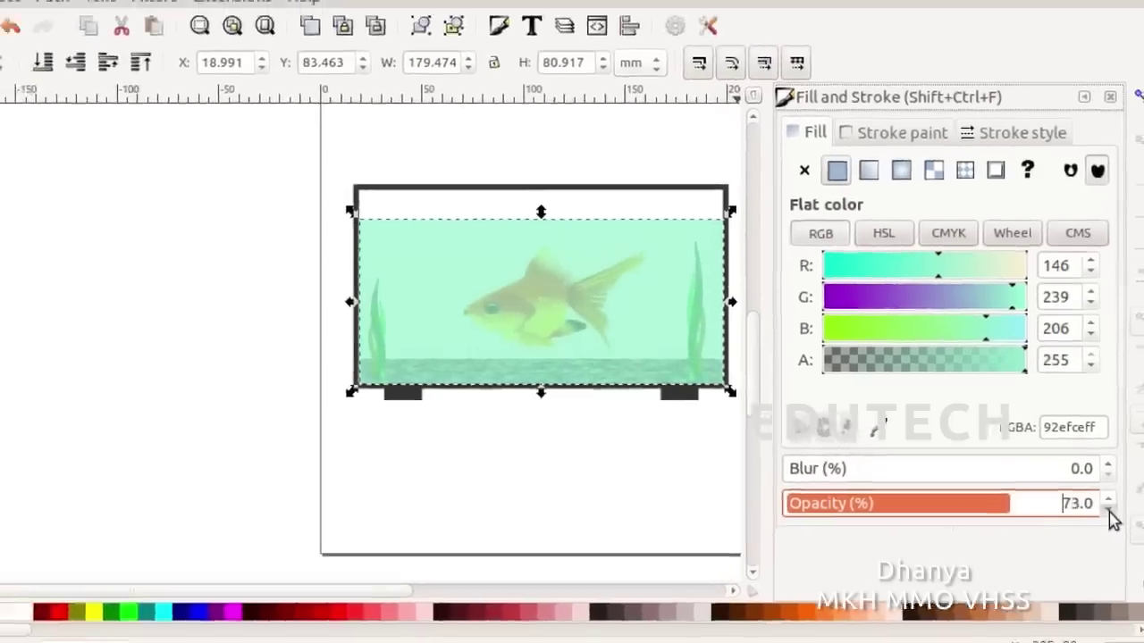
click(1109, 513)
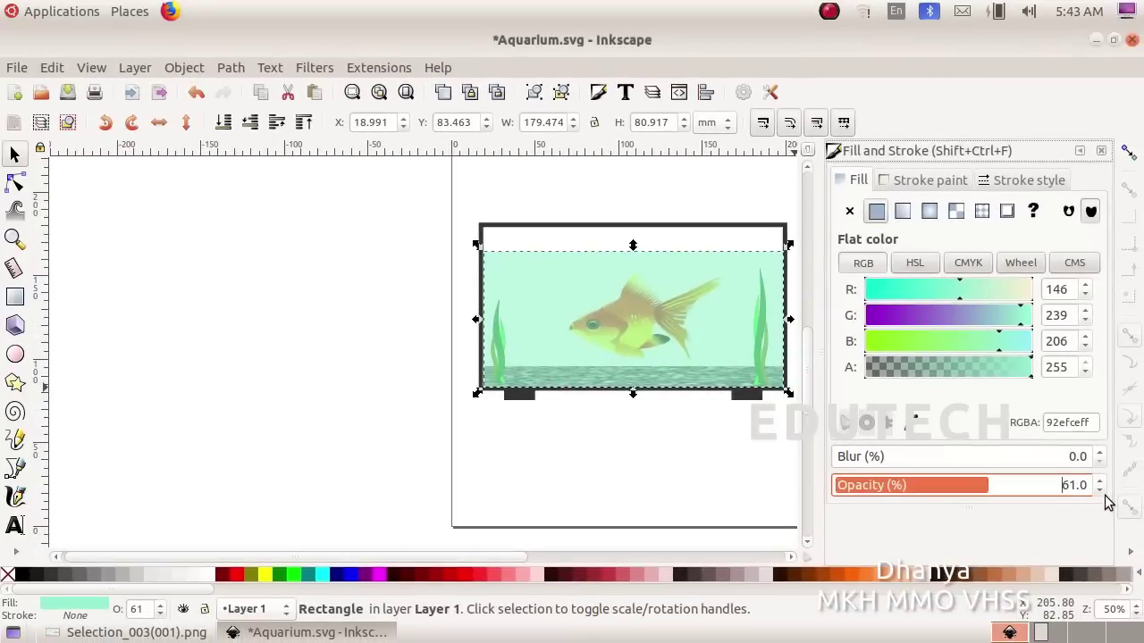
click(1098, 492)
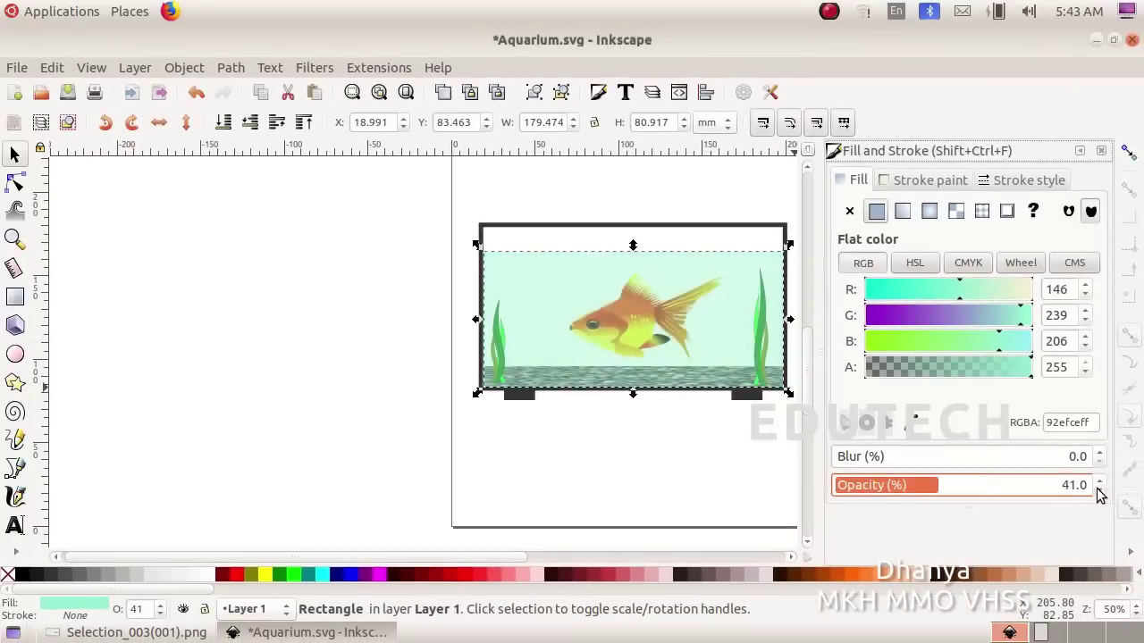
click(1099, 493)
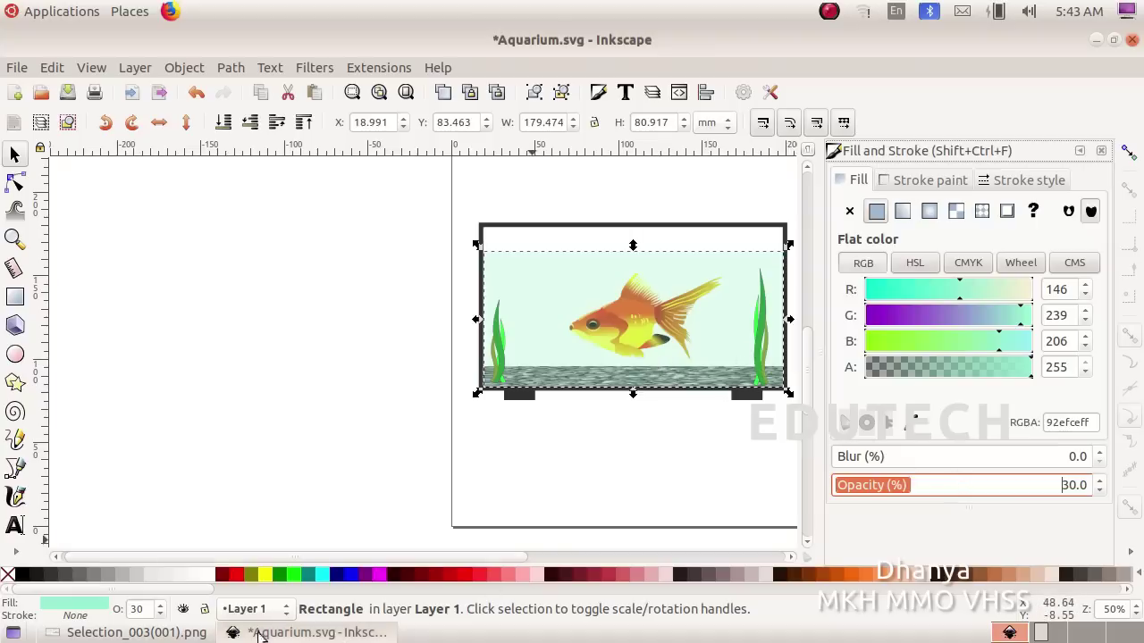
- Rubber-band select the tank, water and fish and group them into one object
click(134, 632)
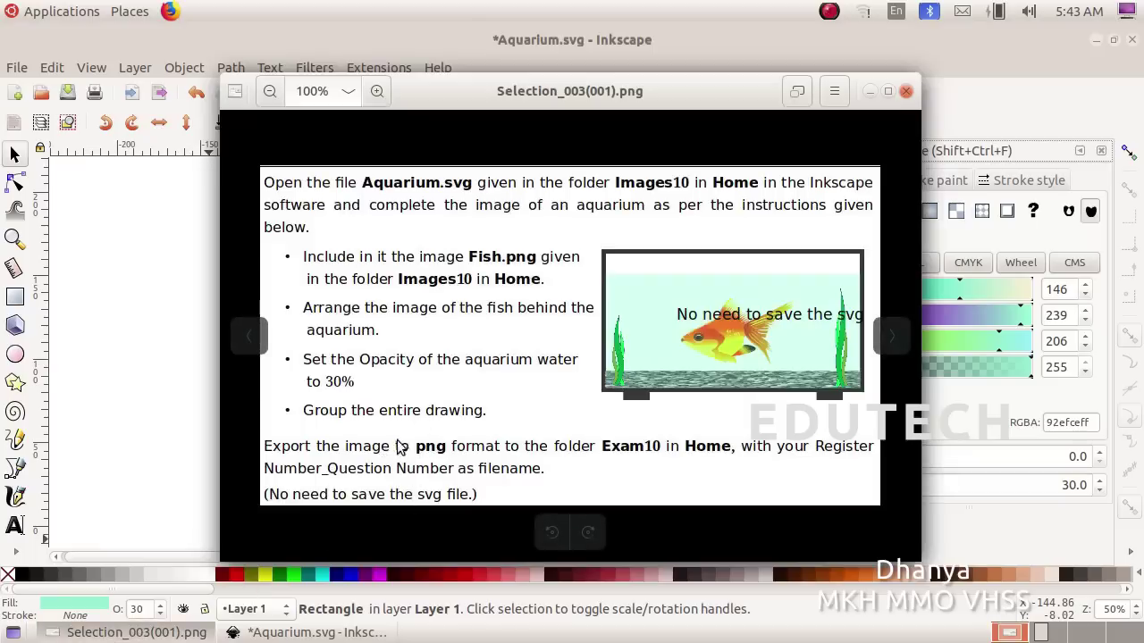
click(340, 633)
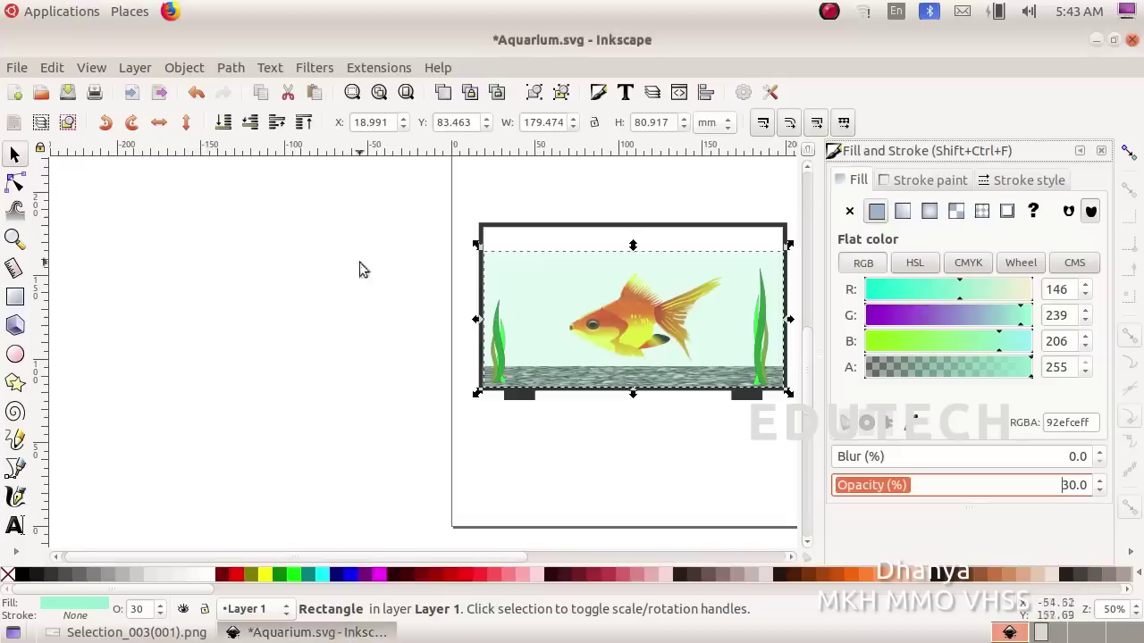
click(443, 194)
drag(446, 196, 810, 429)
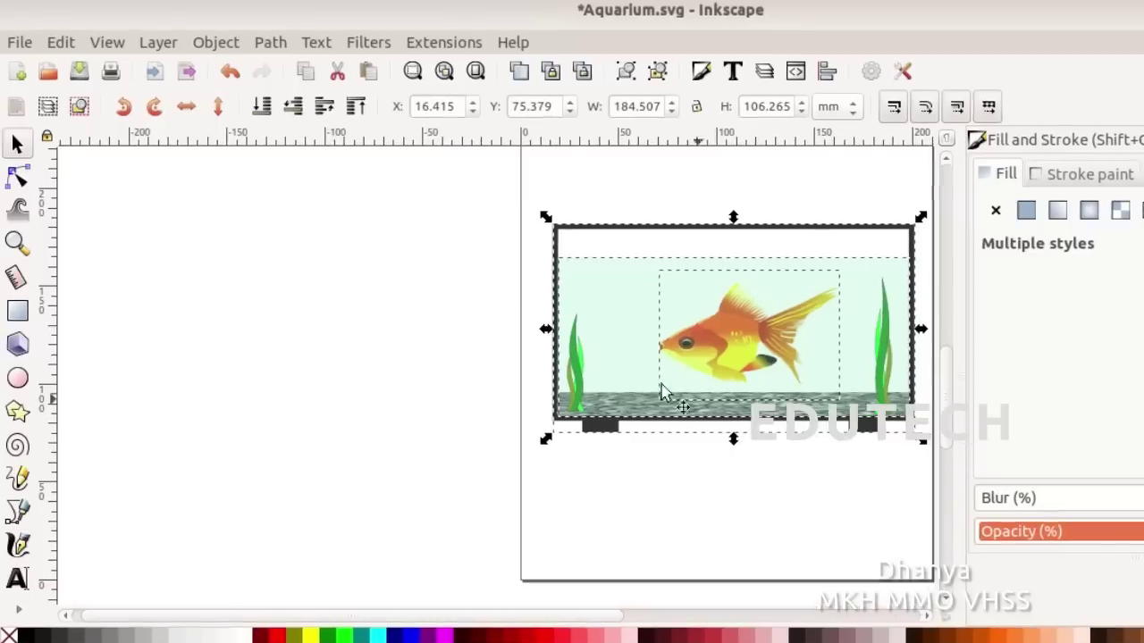
click(198, 55)
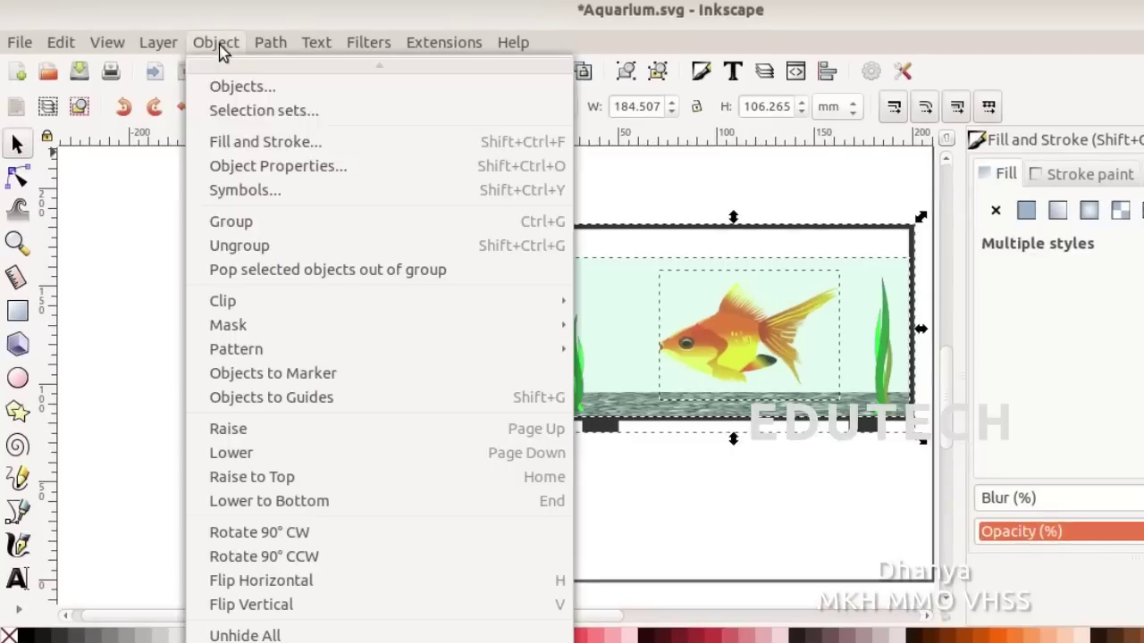
click(266, 223)
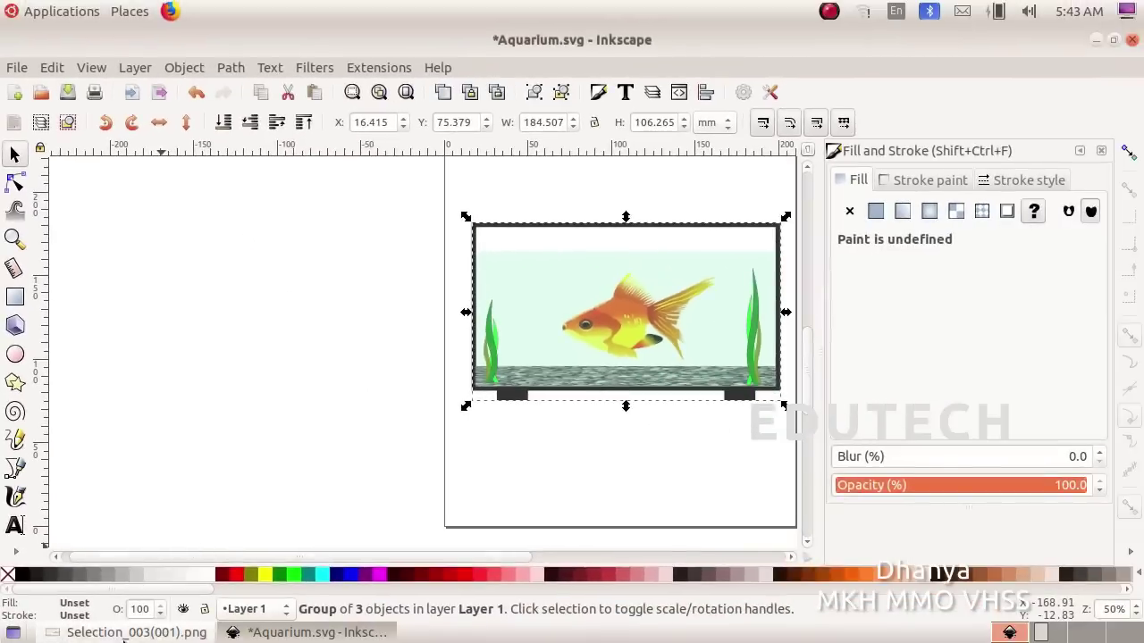
click(134, 632)
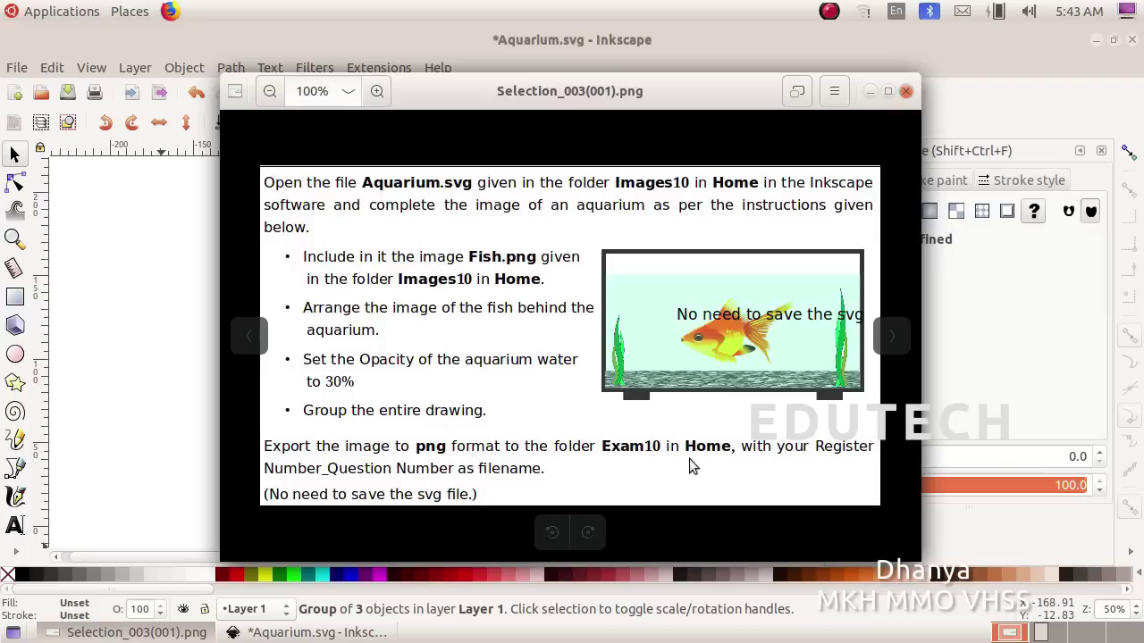
- Export the selected aquarium group as a PNG into Exam10, named with the register and question number
click(313, 631)
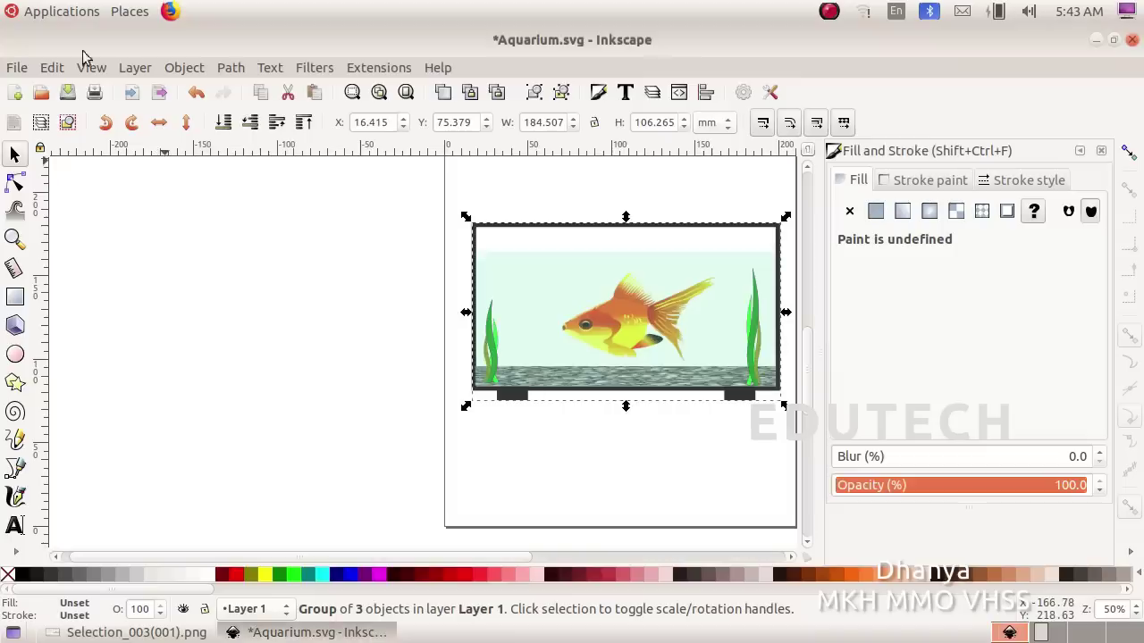
click(16, 70)
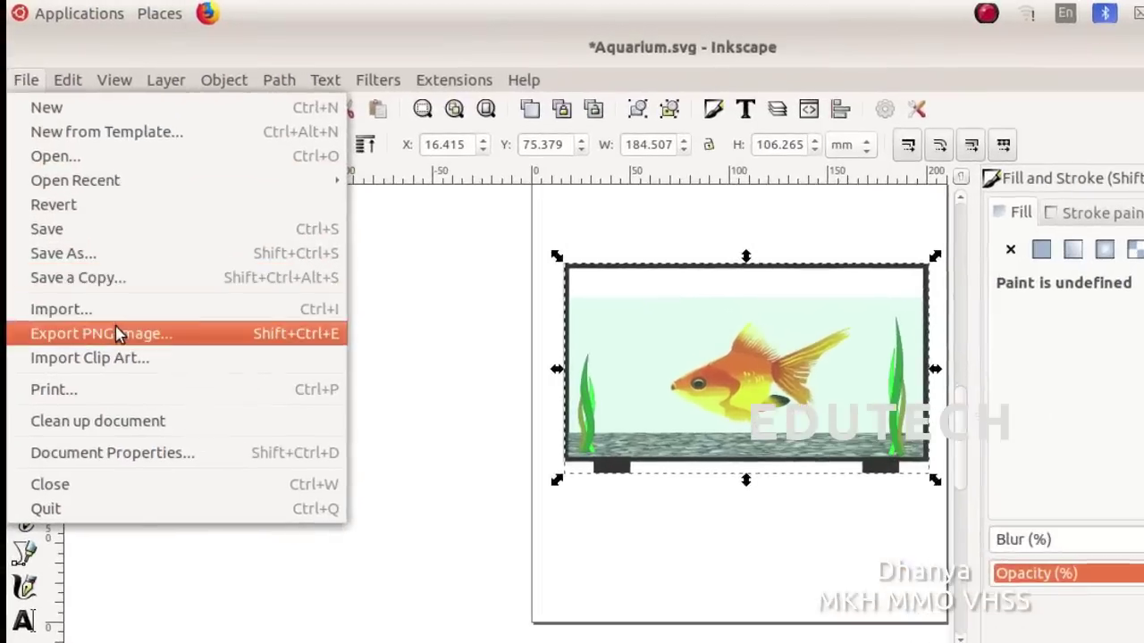
click(116, 333)
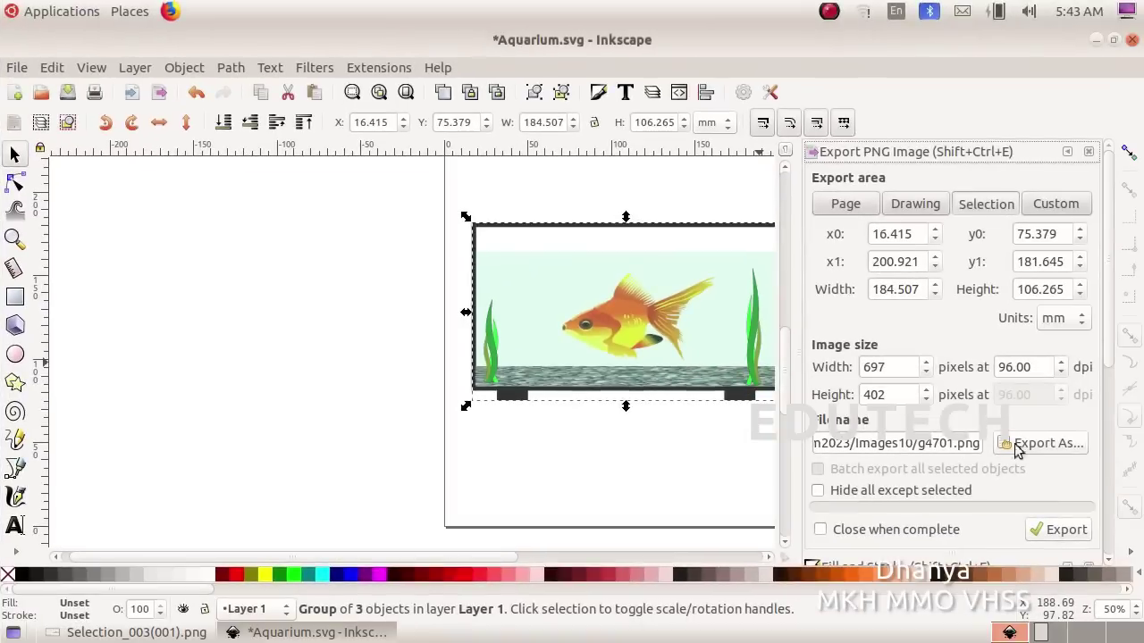
click(1024, 450)
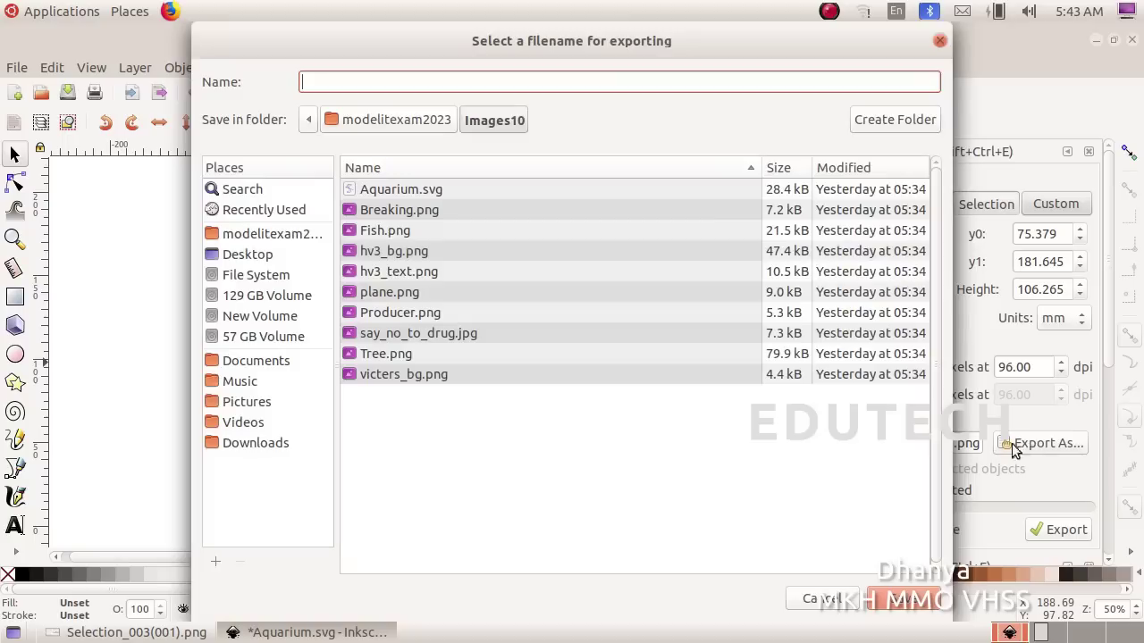
click(268, 237)
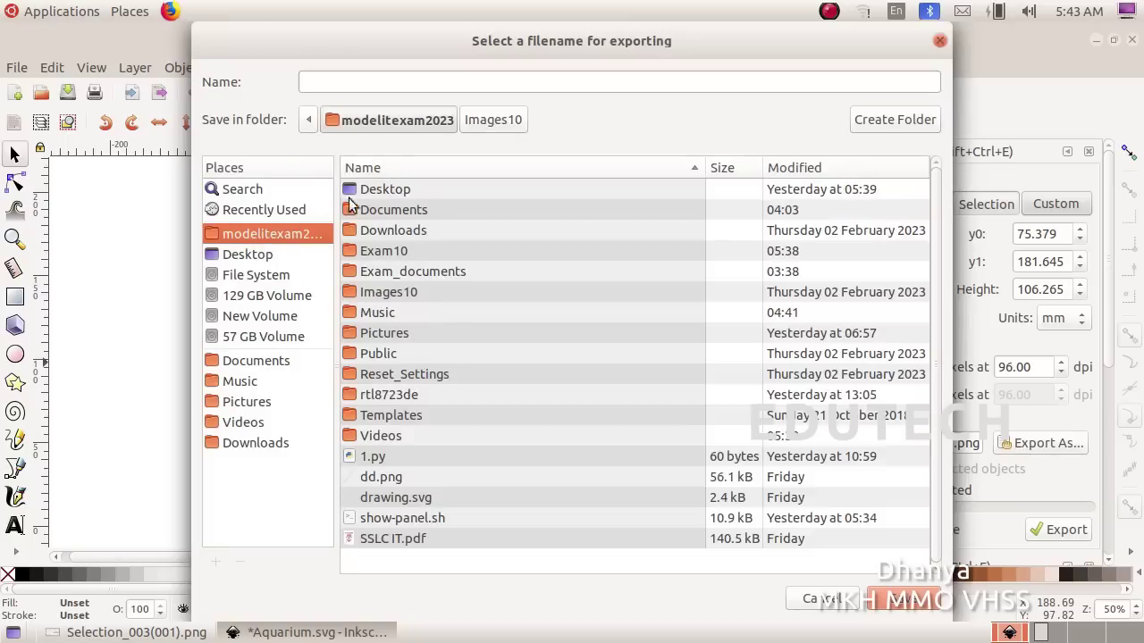
double_click(387, 251)
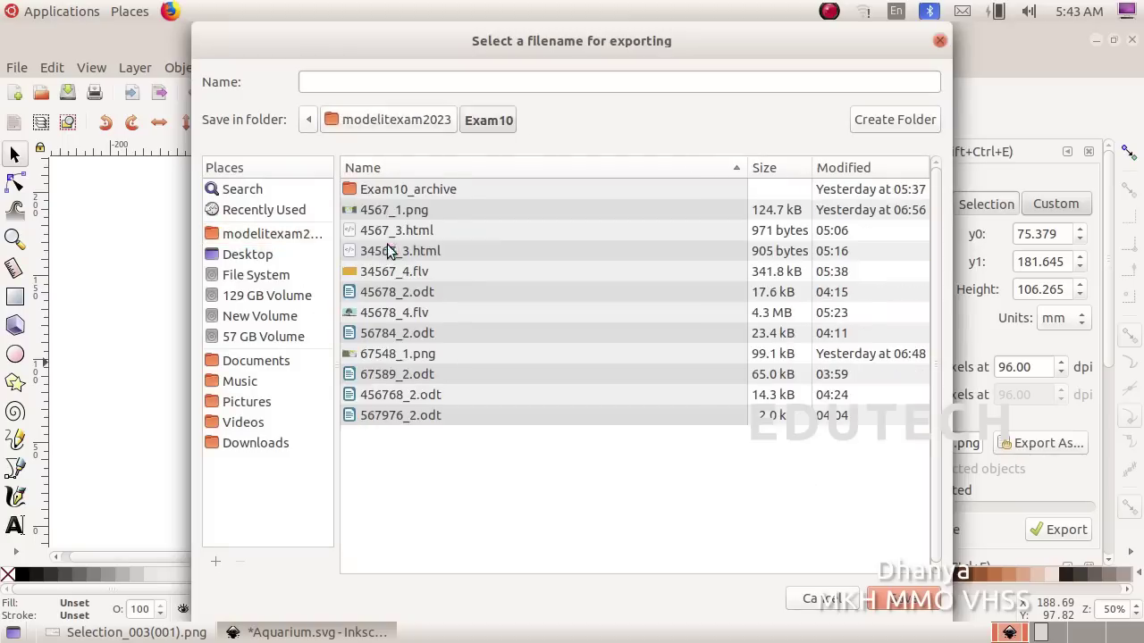
click(348, 80)
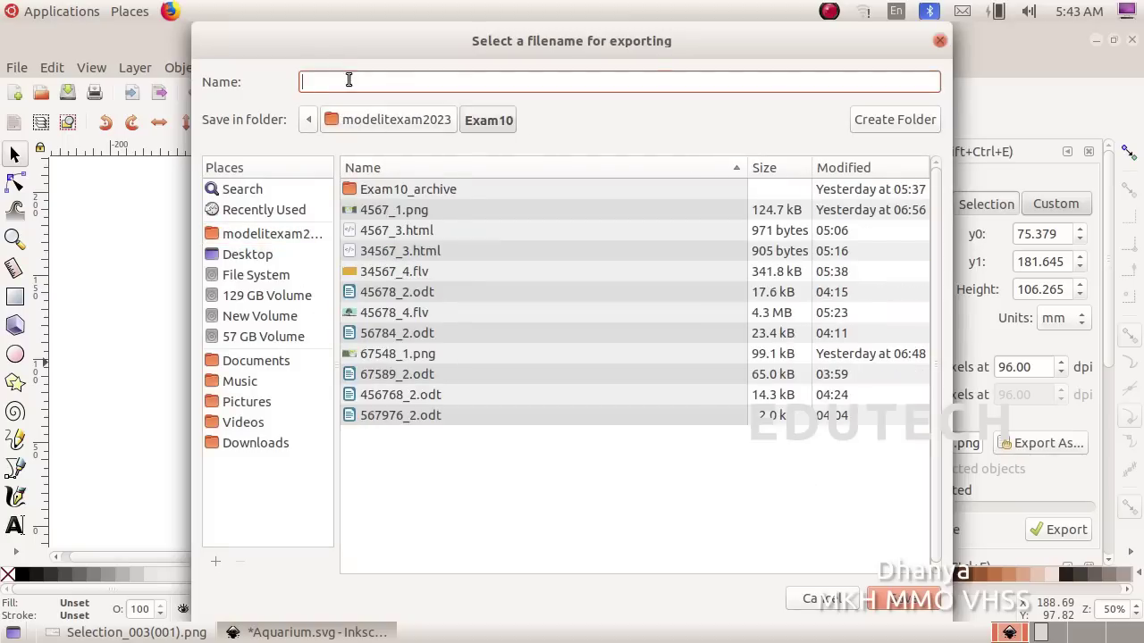
text(56748_1)
click(896, 598)
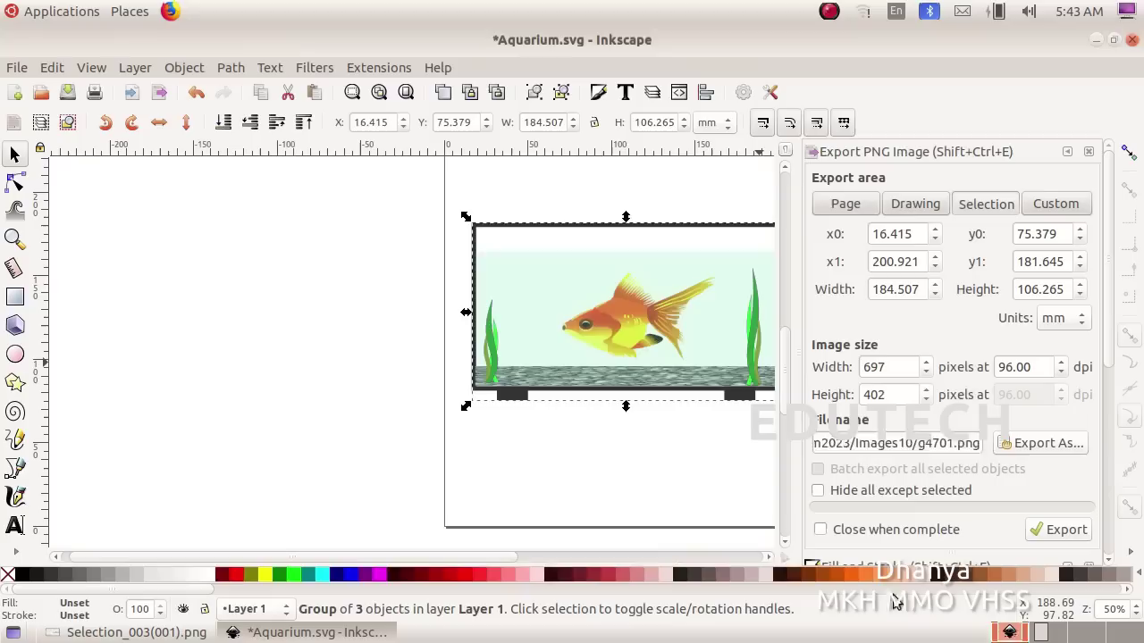
click(822, 529)
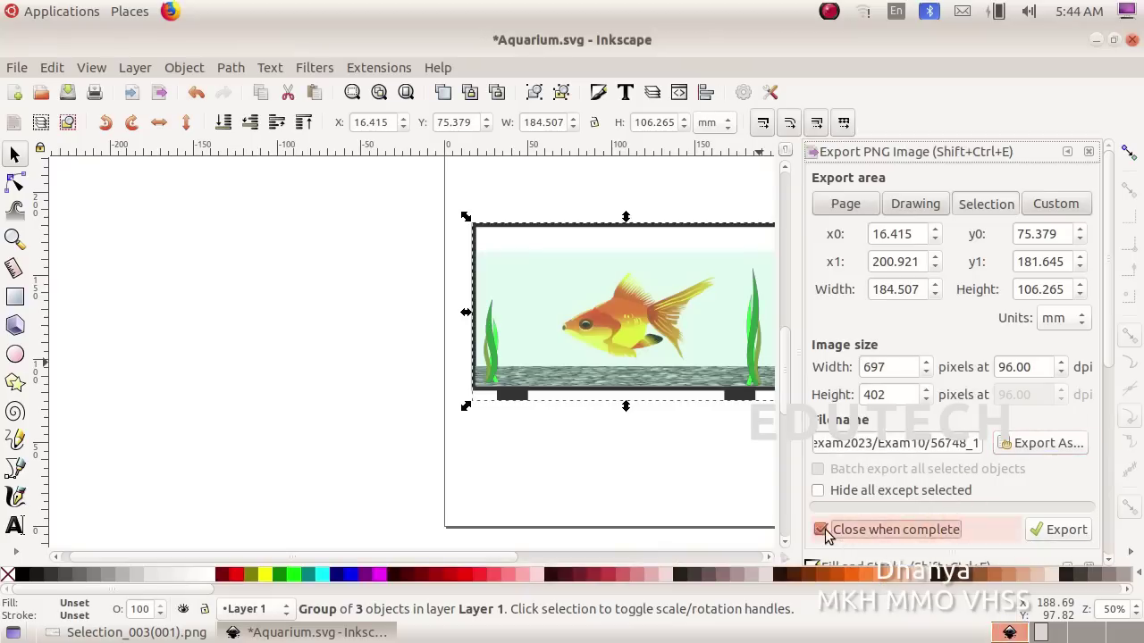
click(1070, 534)
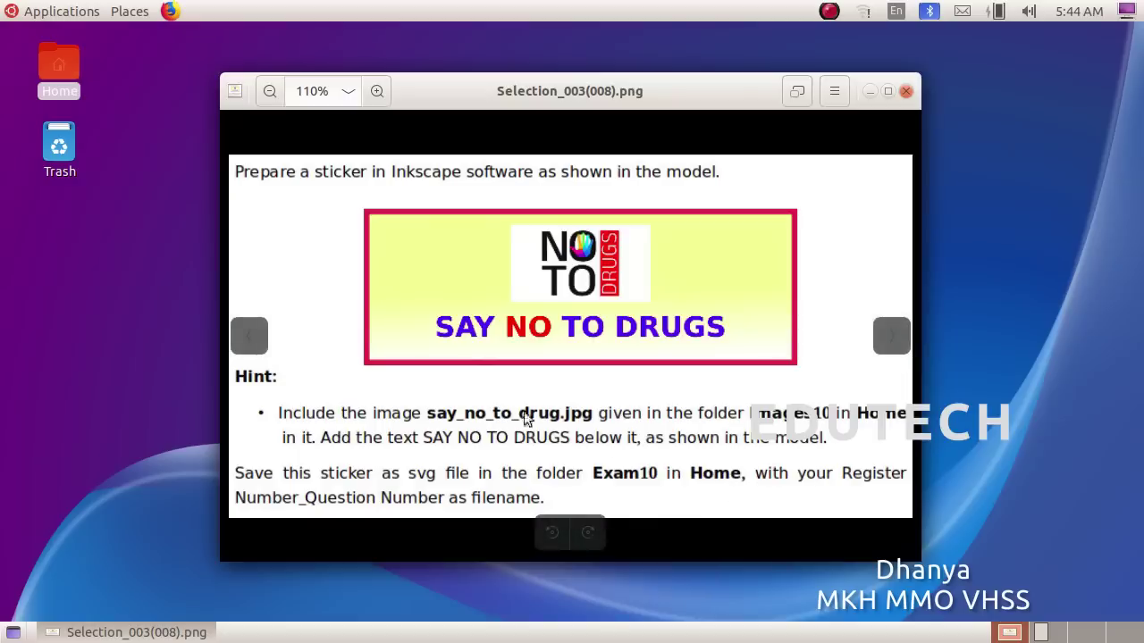
- Open the Applications menu to start a graphics program for the sticker task
click(40, 13)
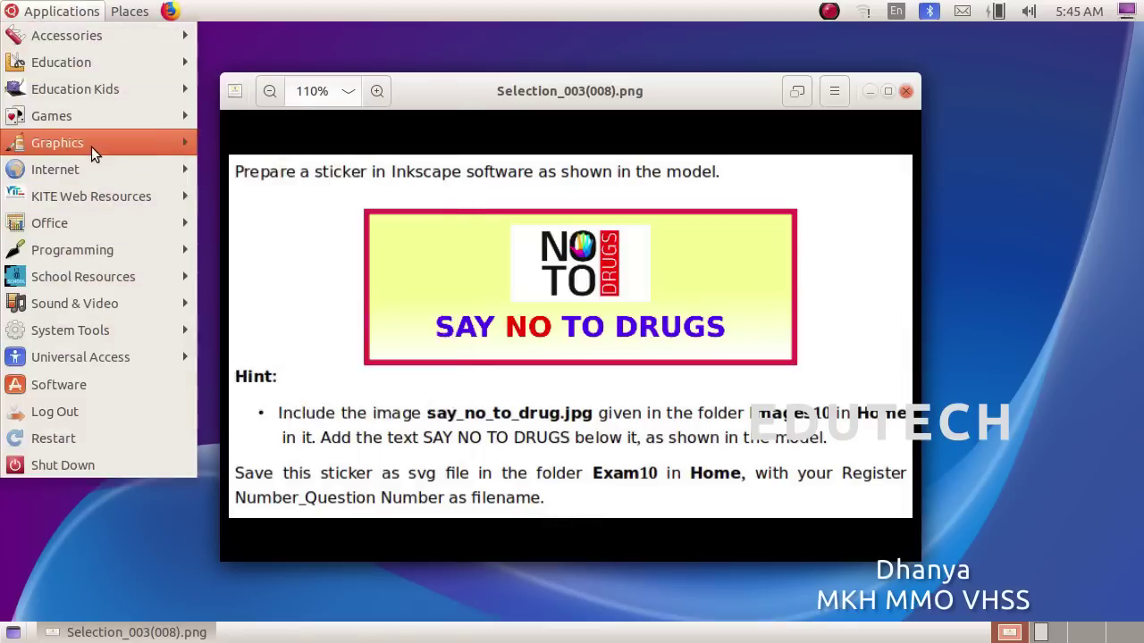
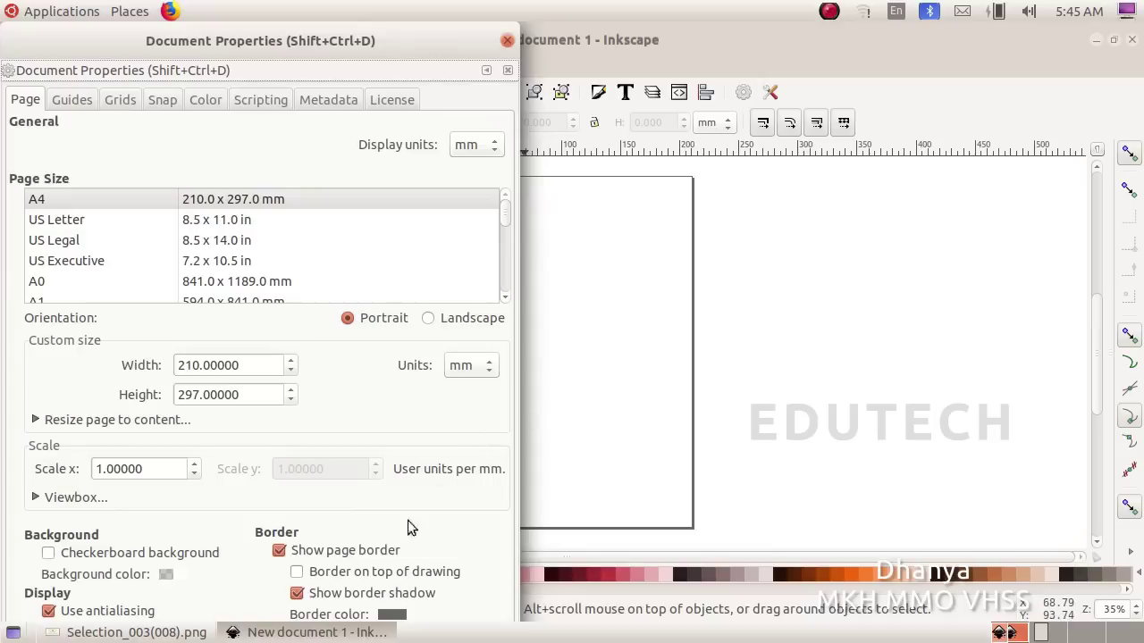
- Uncheck Show page border and close the Document Properties dialog
click(335, 550)
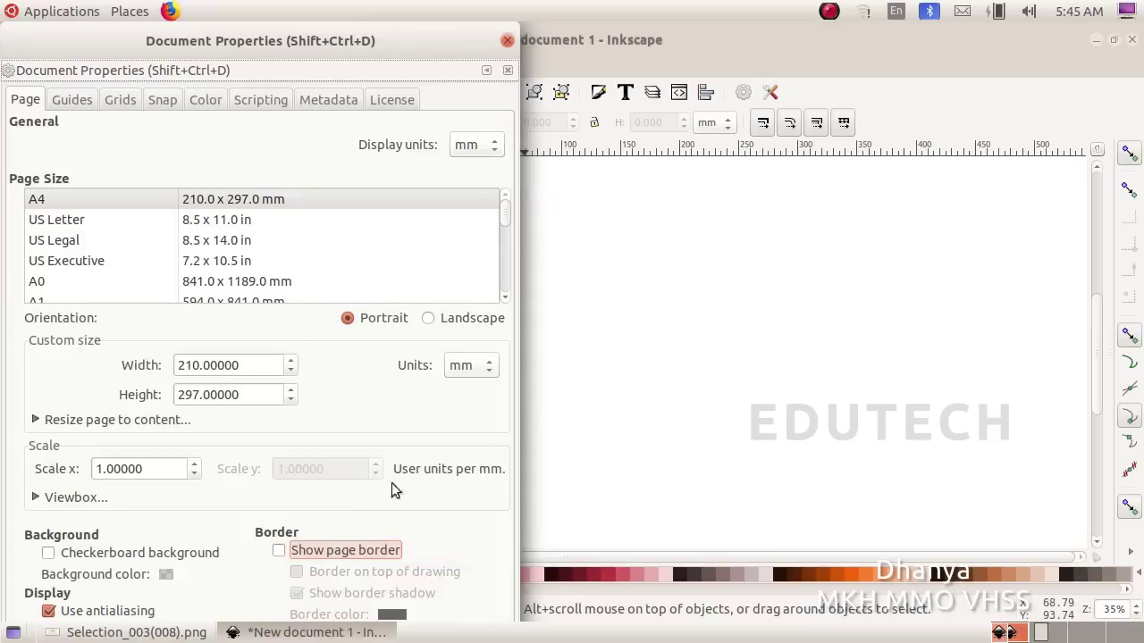
click(506, 41)
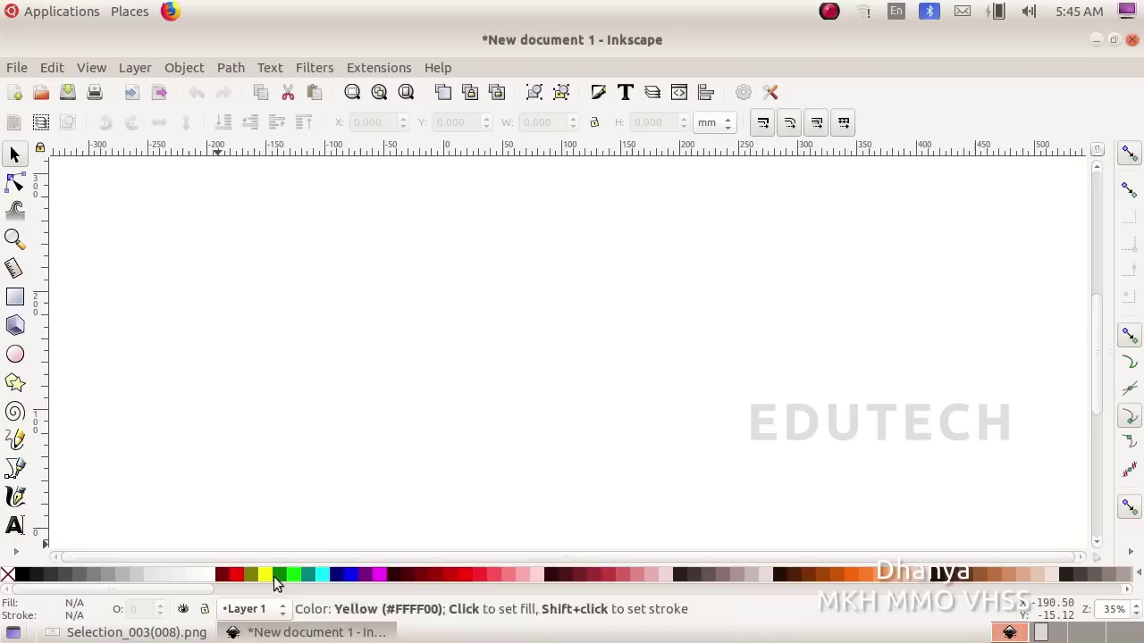
- After checking the reference sticker, draw a rectangle about 371.9 × 285.75 mm filled pale yellow
click(134, 632)
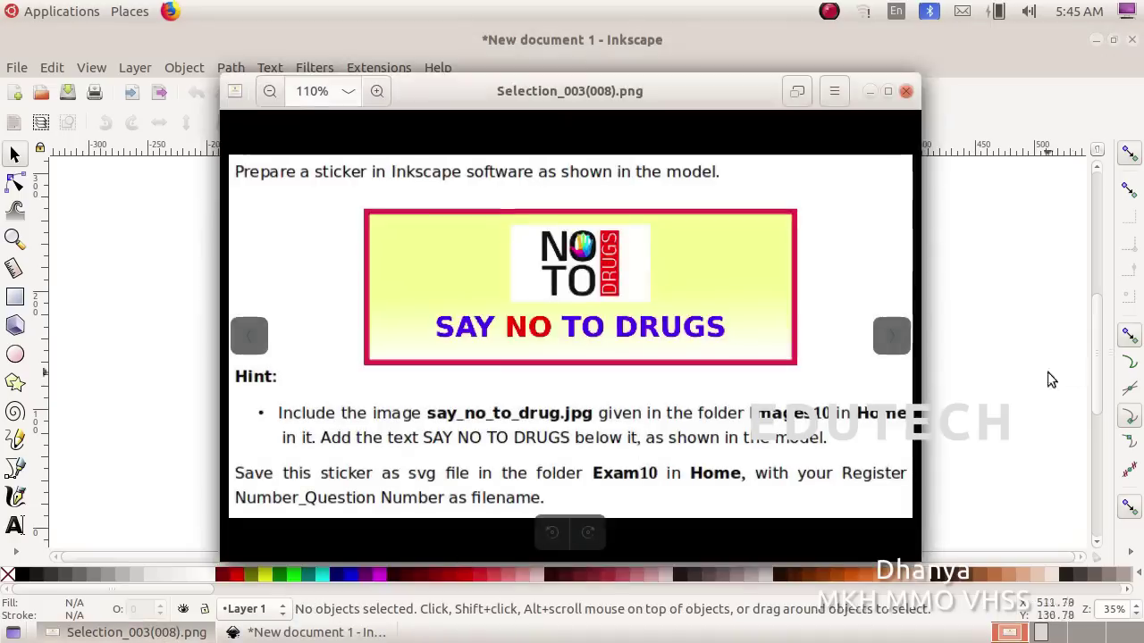
click(871, 90)
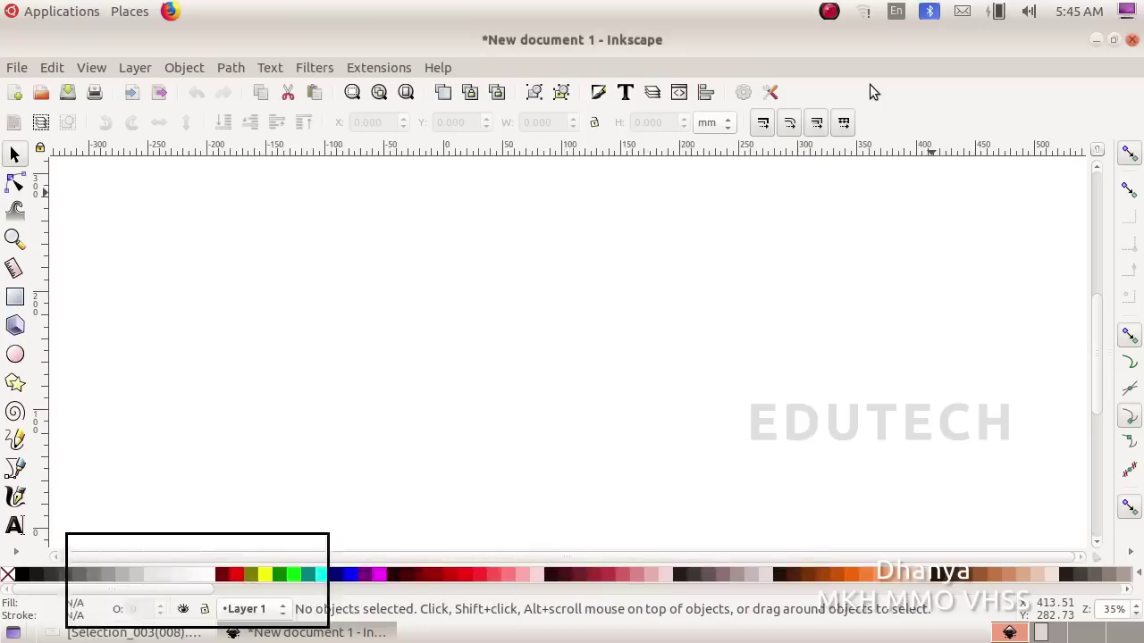
click(16, 297)
drag(424, 183, 864, 521)
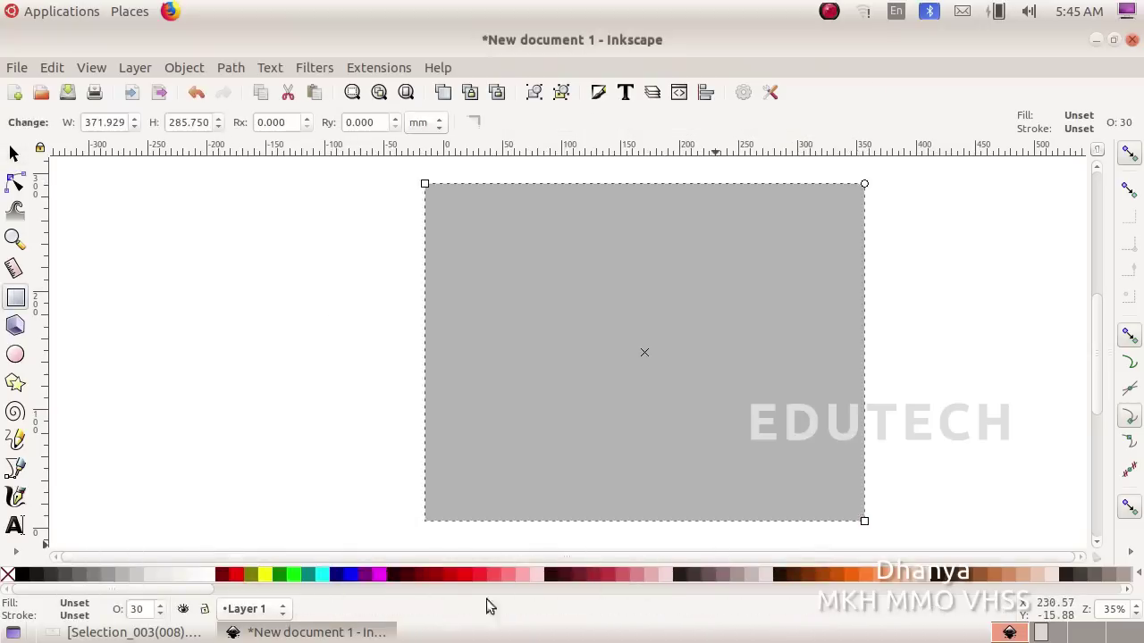
click(261, 577)
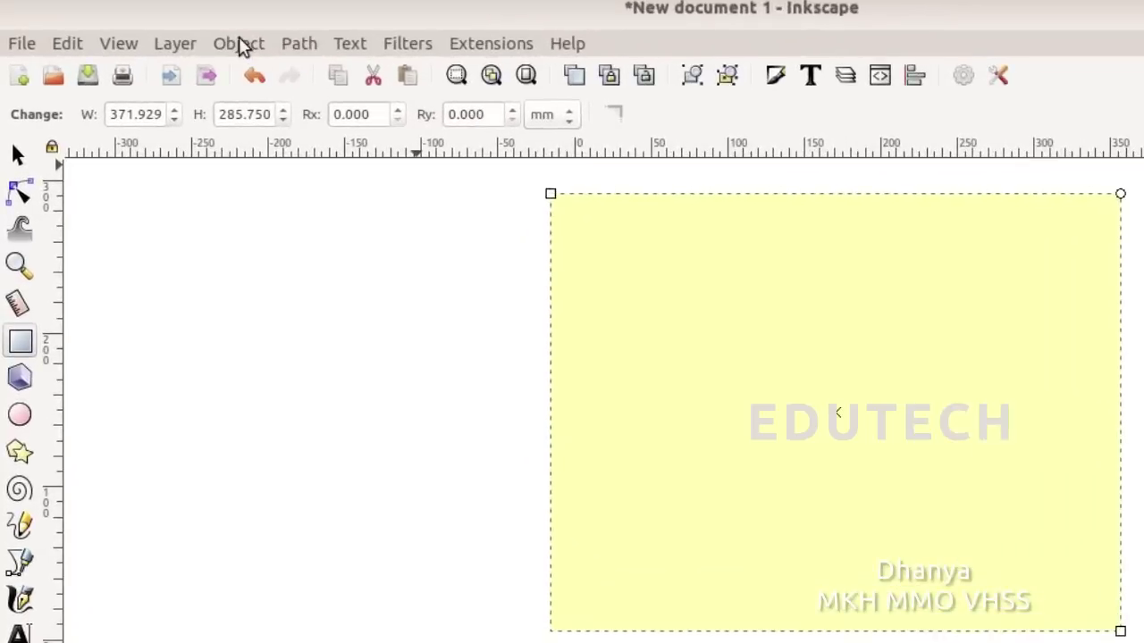
- Give the rectangle a flat red stroke colour in Fill and Stroke
click(239, 41)
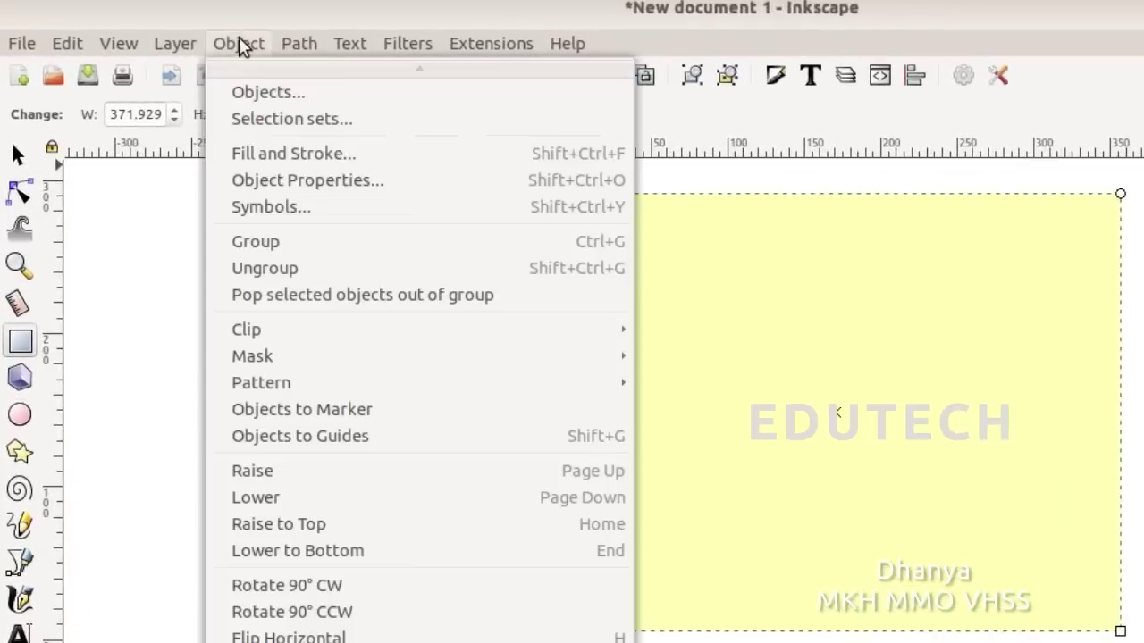
click(322, 156)
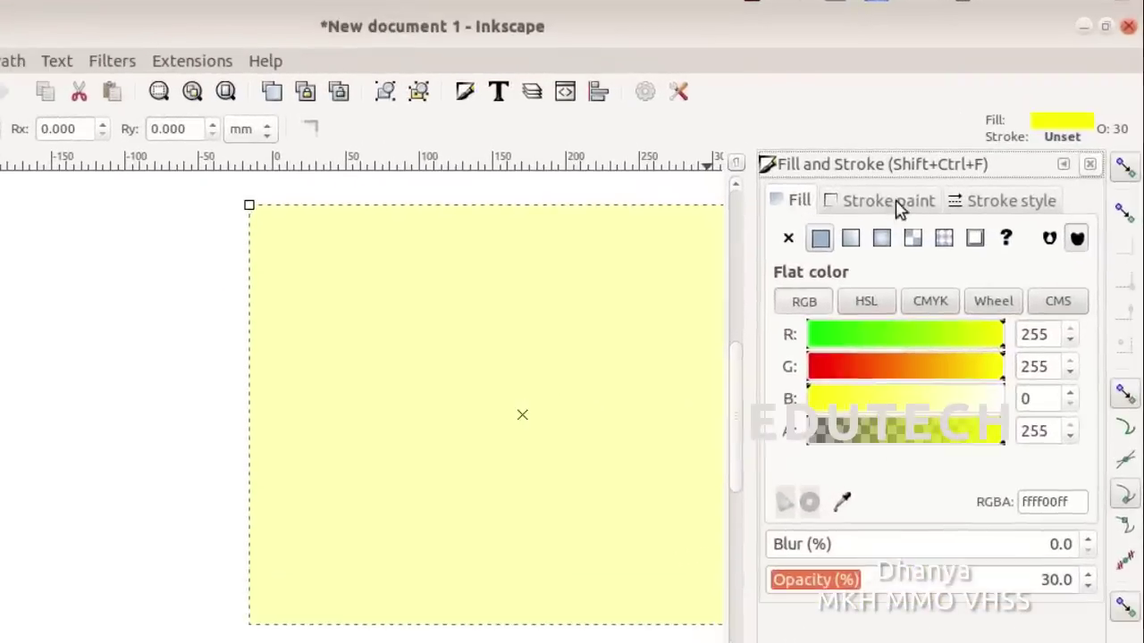
click(898, 205)
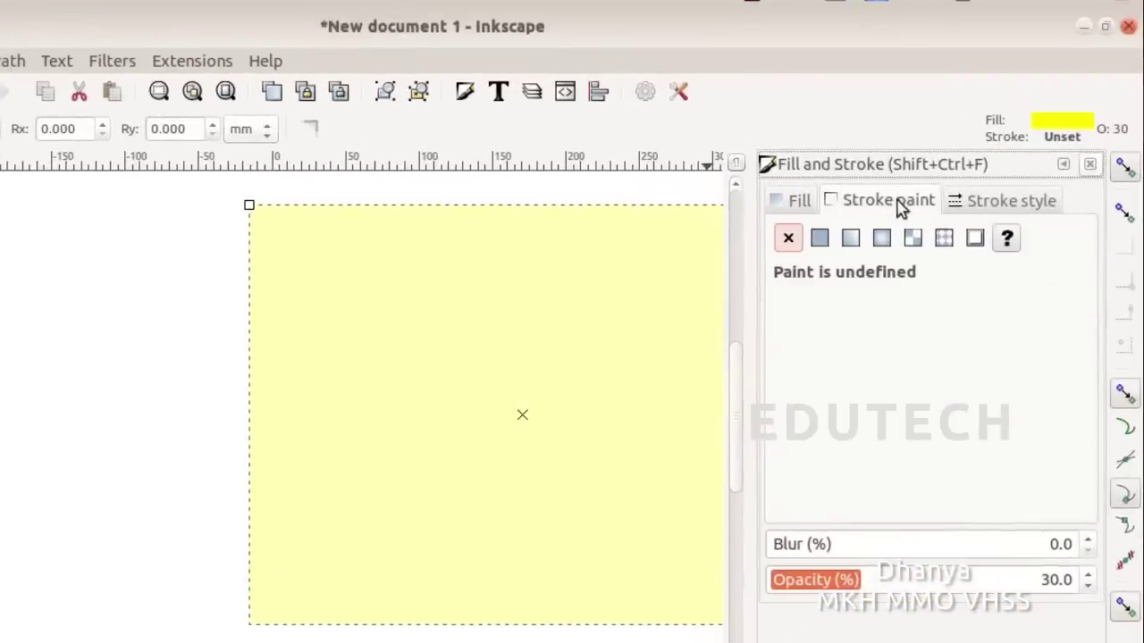
click(825, 253)
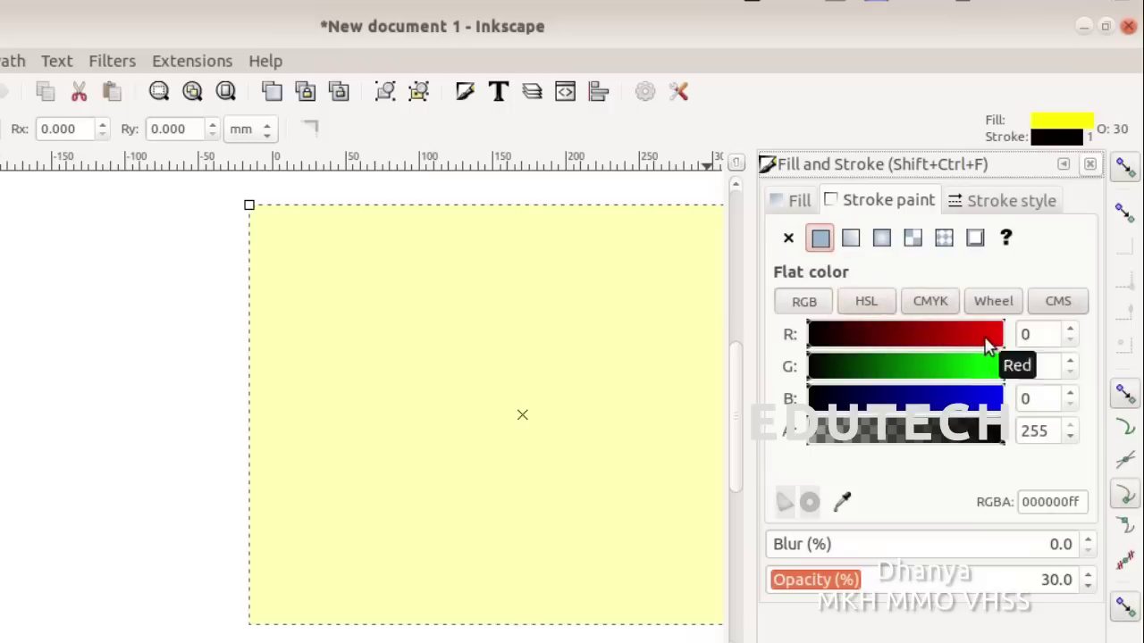
click(992, 304)
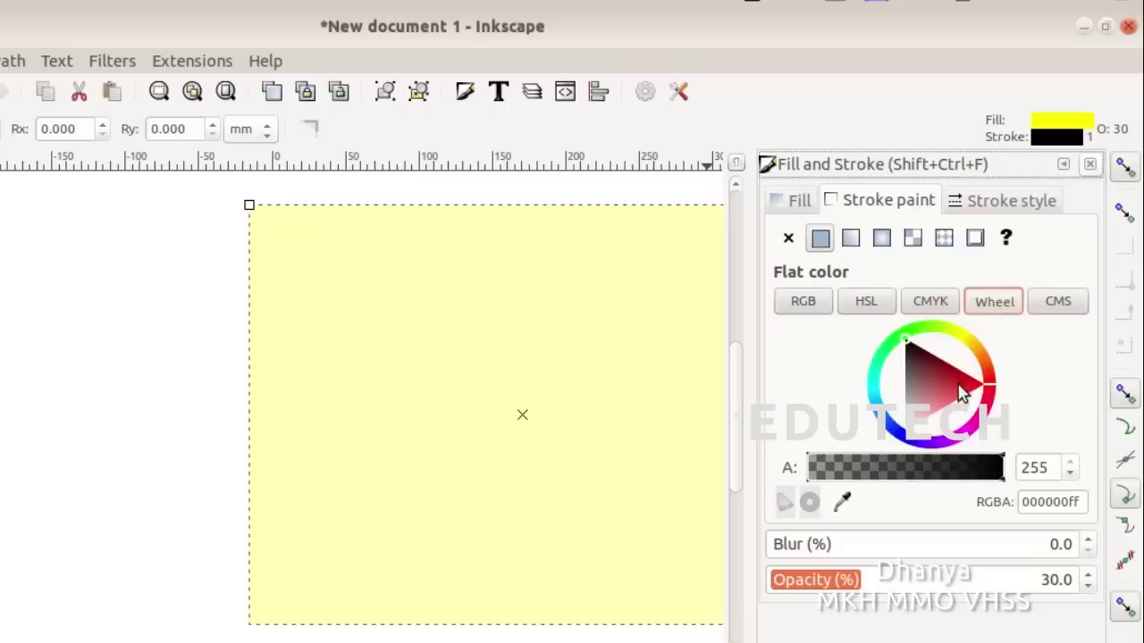
drag(963, 393, 974, 385)
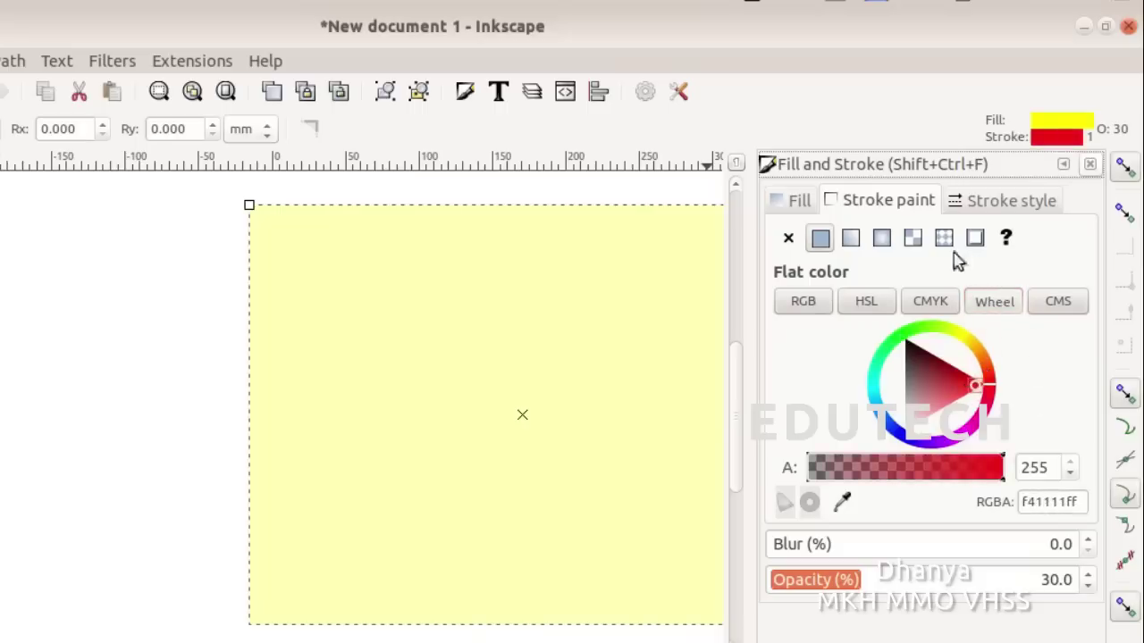
- Set the rectangle's stroke width to 5 mm
click(977, 222)
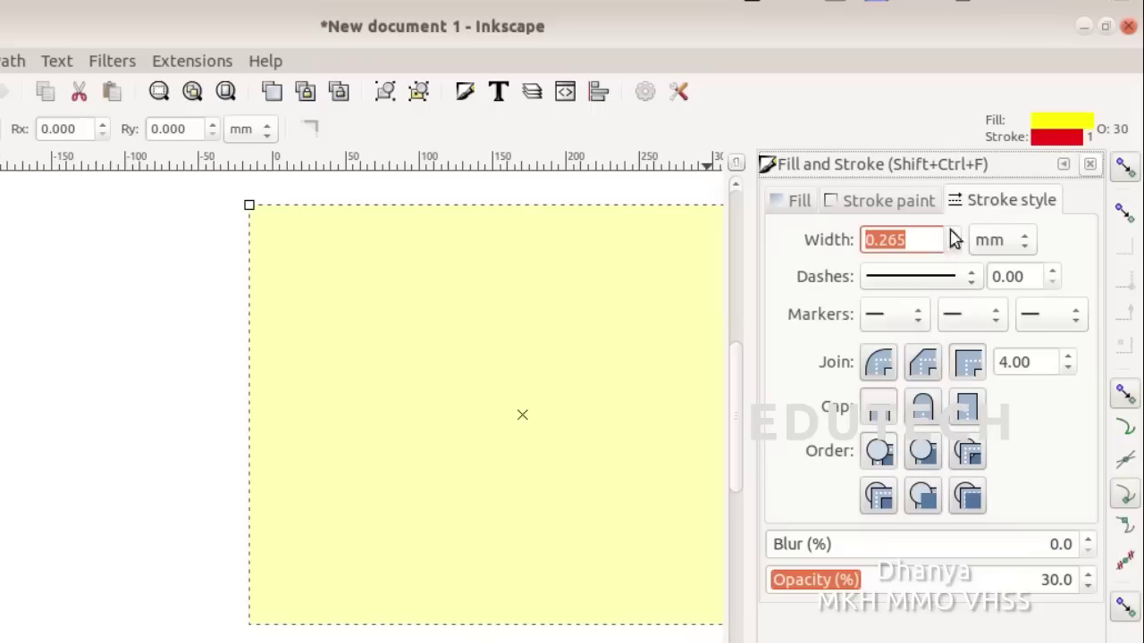
drag(927, 234, 866, 235)
text(5)
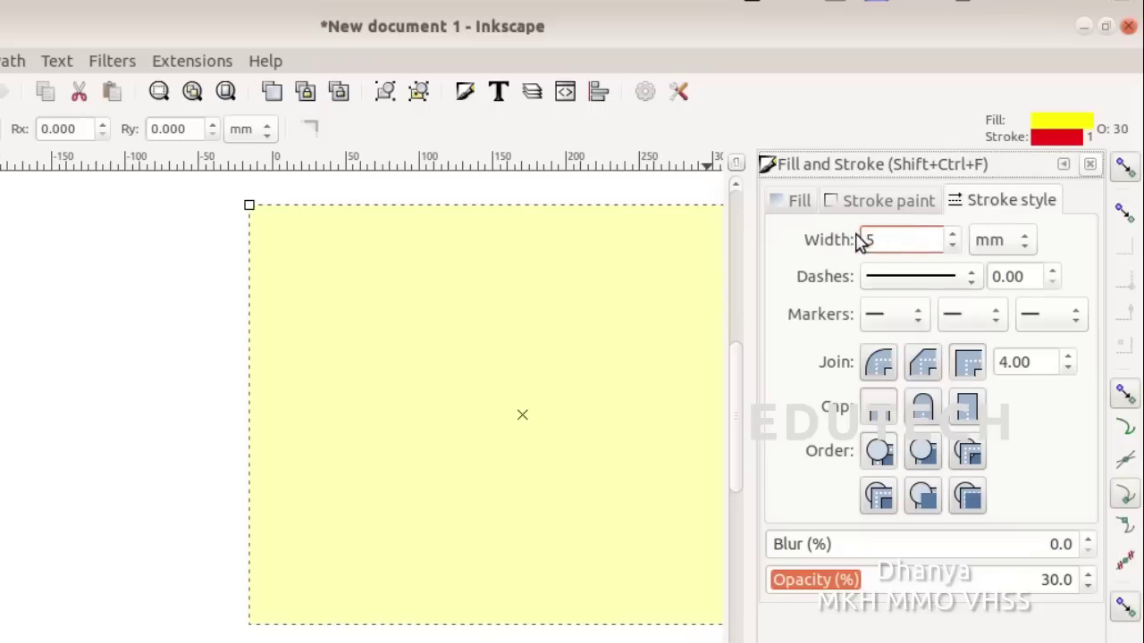
click(891, 210)
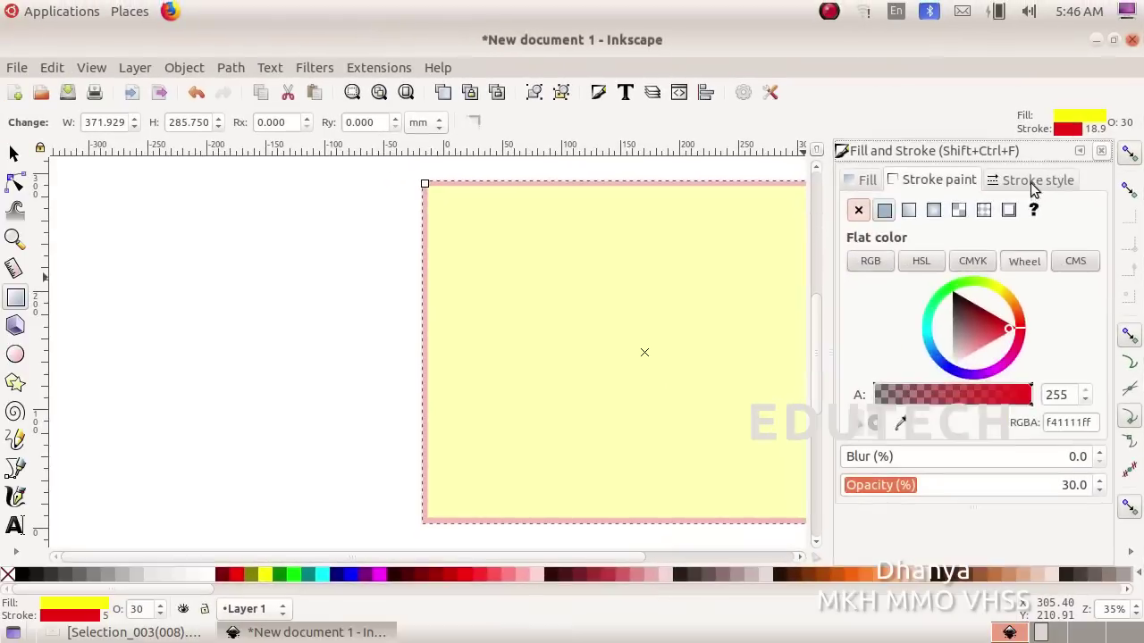
click(1030, 182)
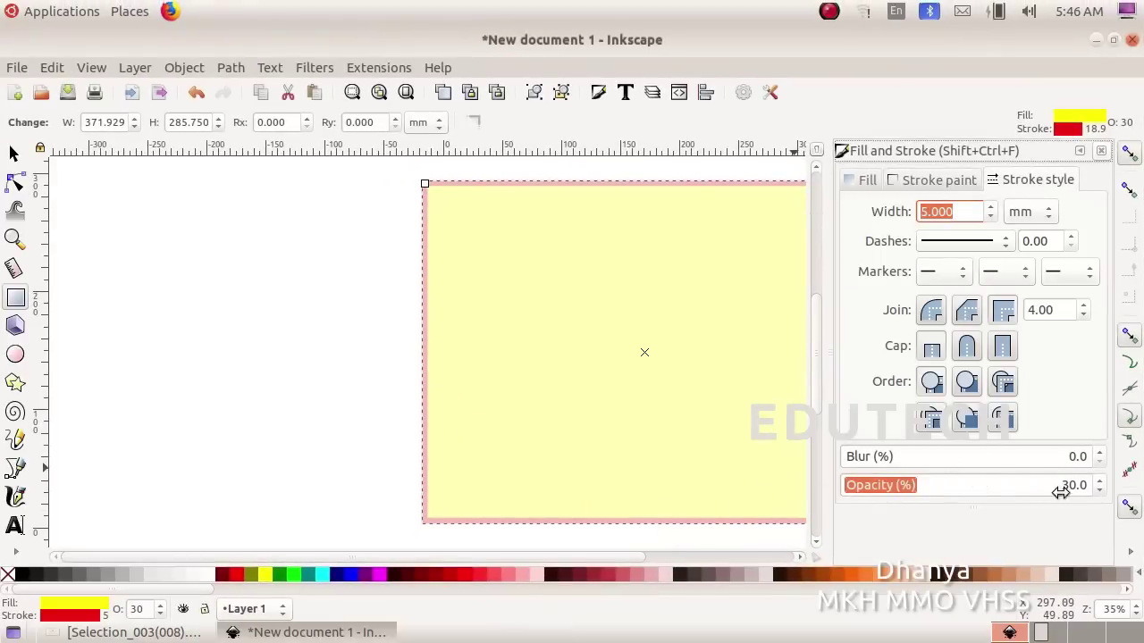
- Raise the rectangle's opacity to 100%, close Fill and Stroke, and reopen the reference image
drag(917, 490, 1133, 505)
drag(946, 490, 1119, 485)
click(1101, 490)
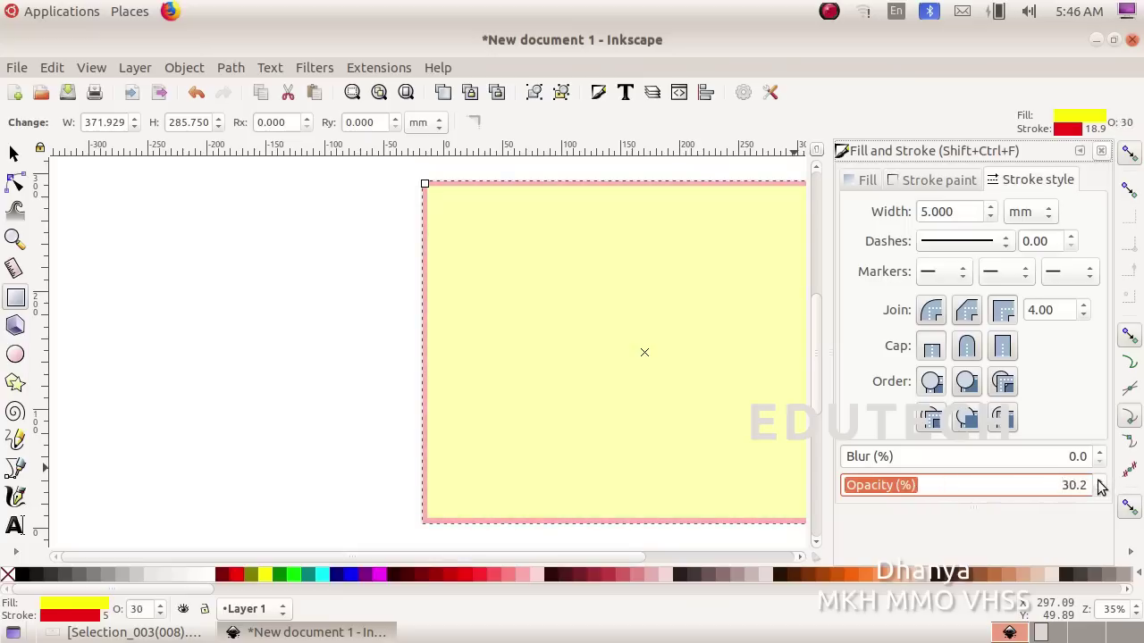
click(1102, 481)
click(1102, 481)
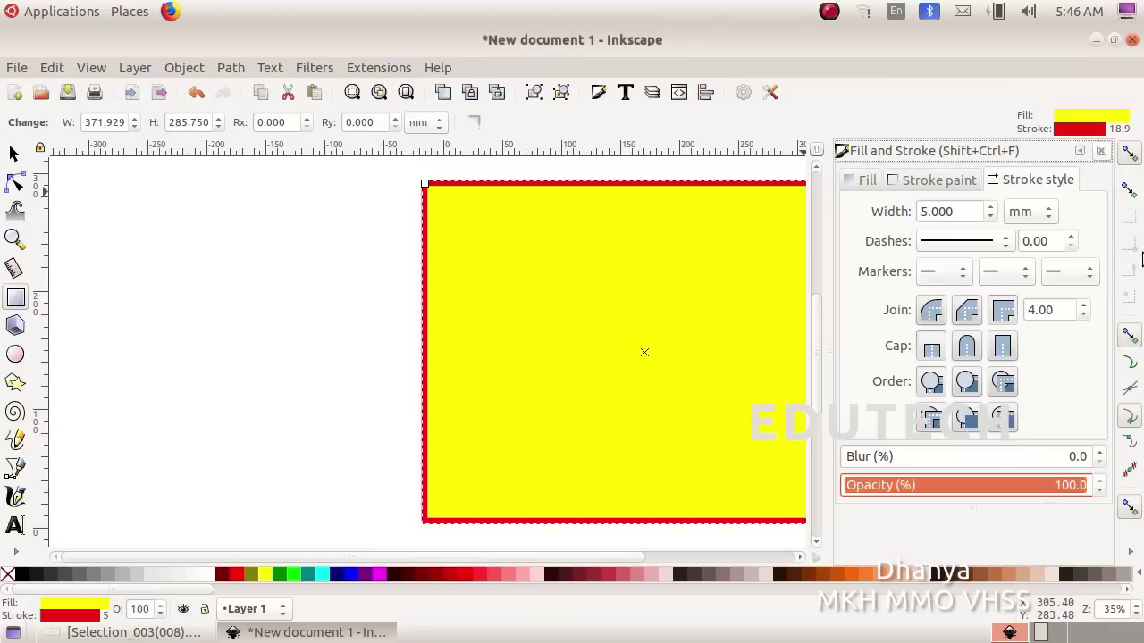
click(1103, 151)
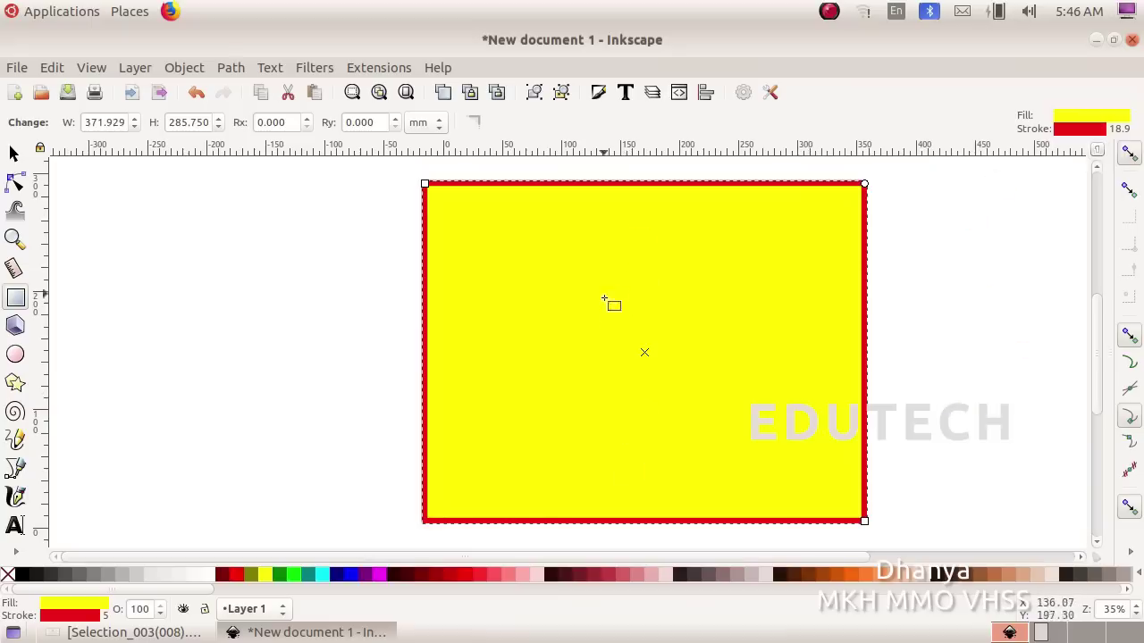
click(152, 632)
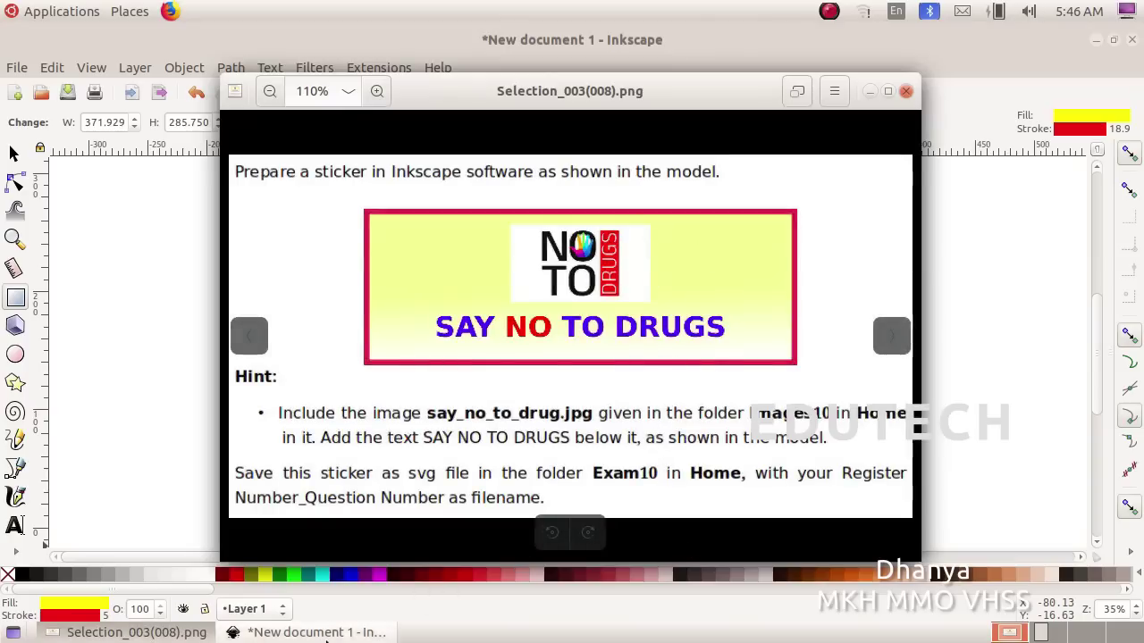
- Apply a vertical top-to-bottom gradient to the rectangle with the Gradient tool
click(250, 631)
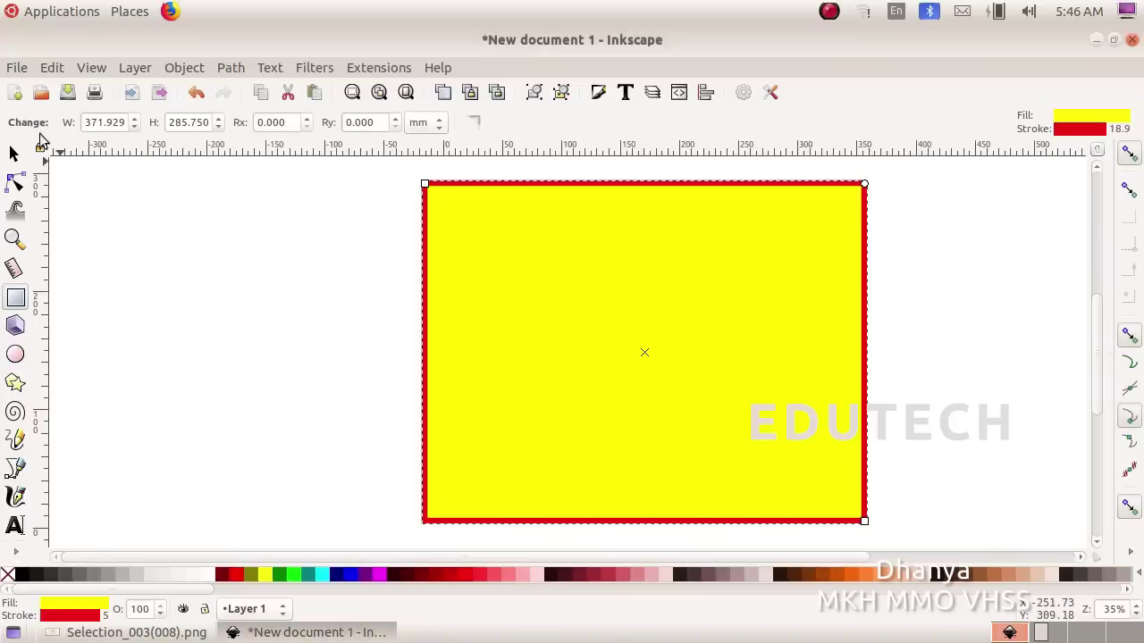
click(20, 154)
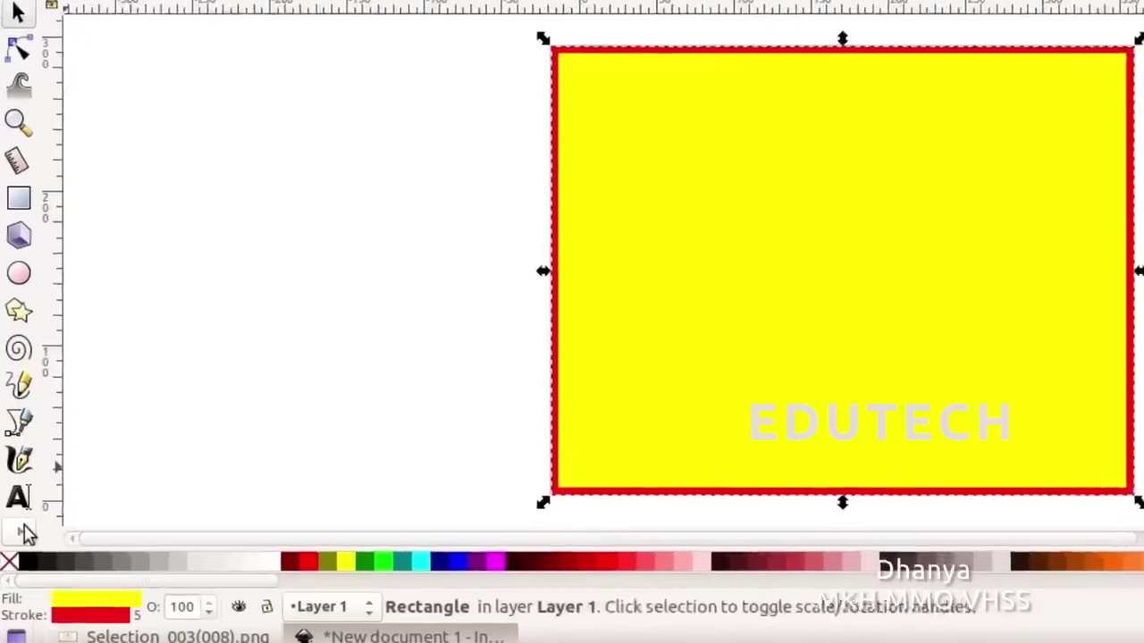
click(17, 551)
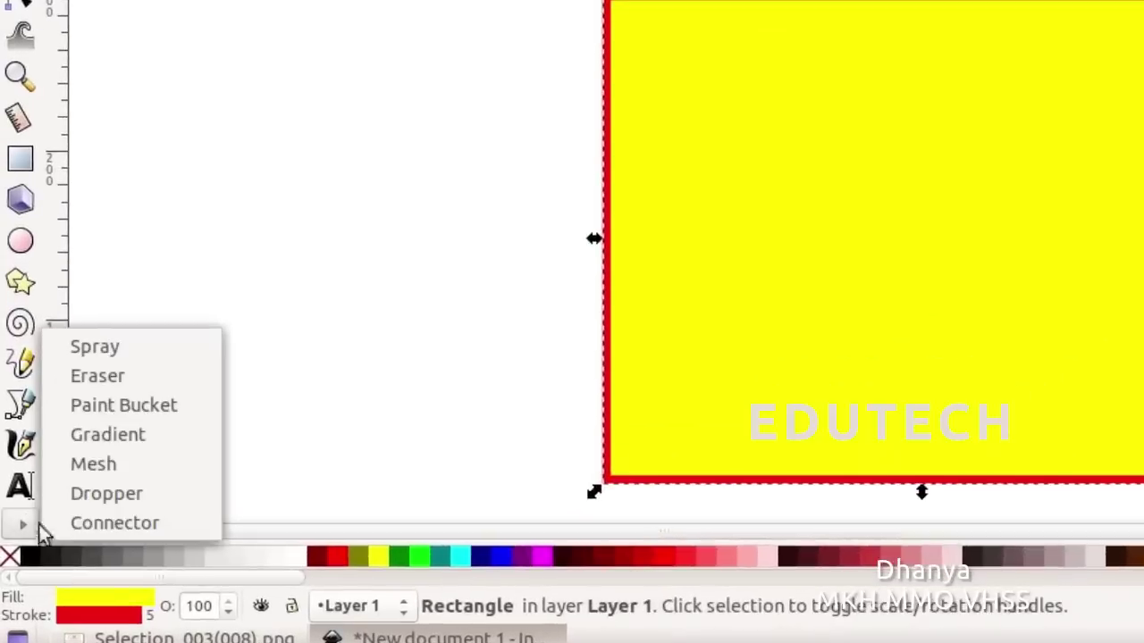
click(135, 432)
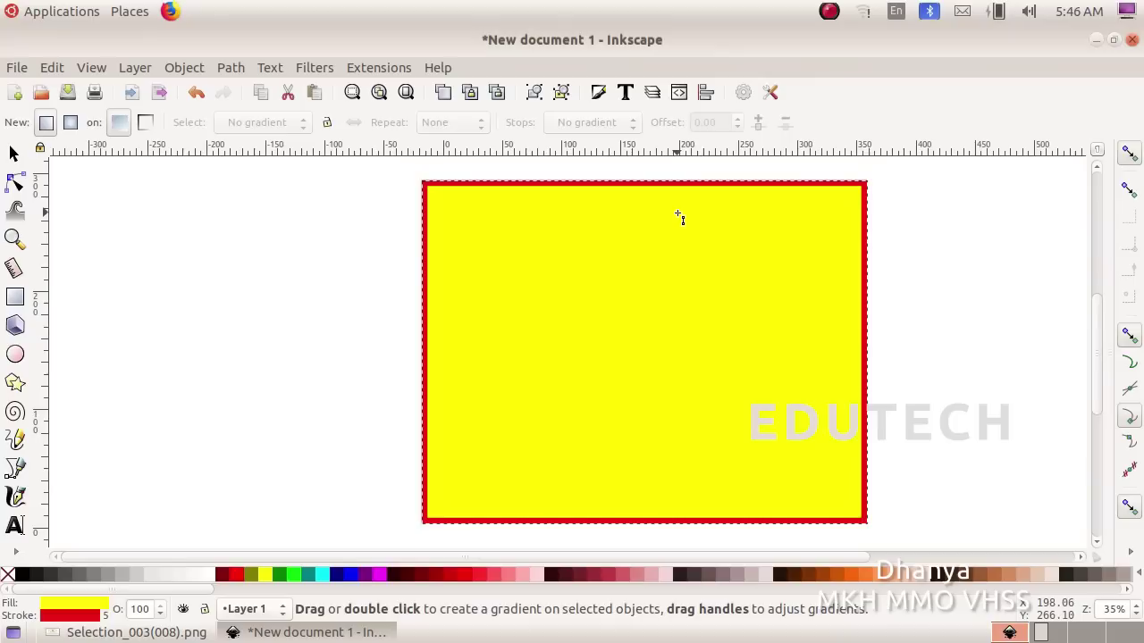
drag(877, 256, 883, 274)
drag(677, 214, 677, 447)
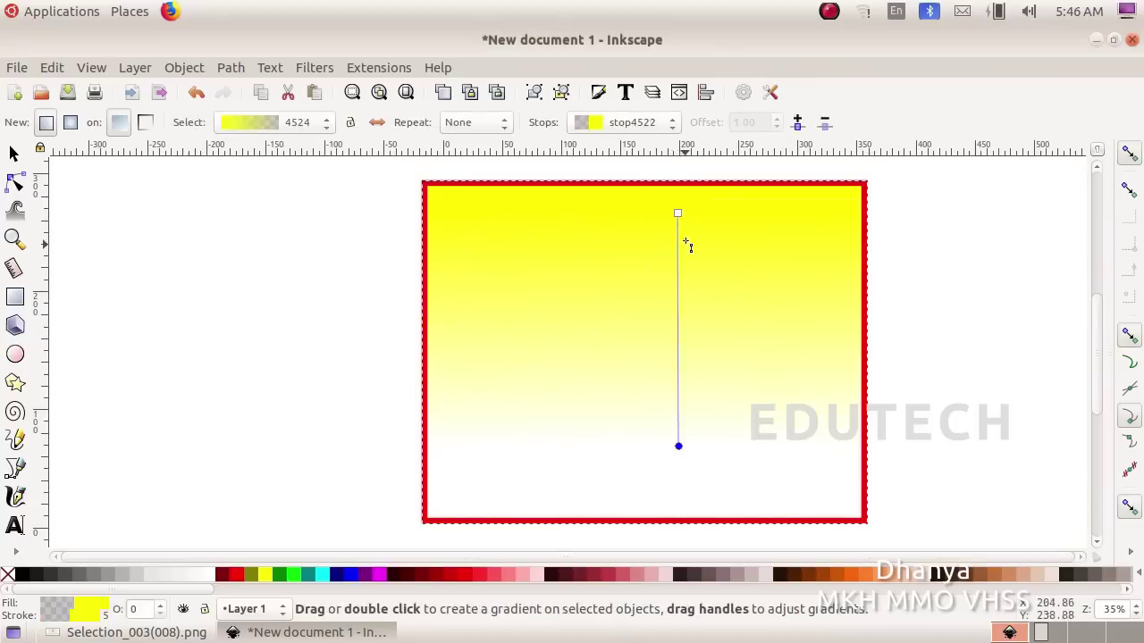
- Set the gradient's top stop to pale yellow and end stop to white, then view the reference
click(677, 215)
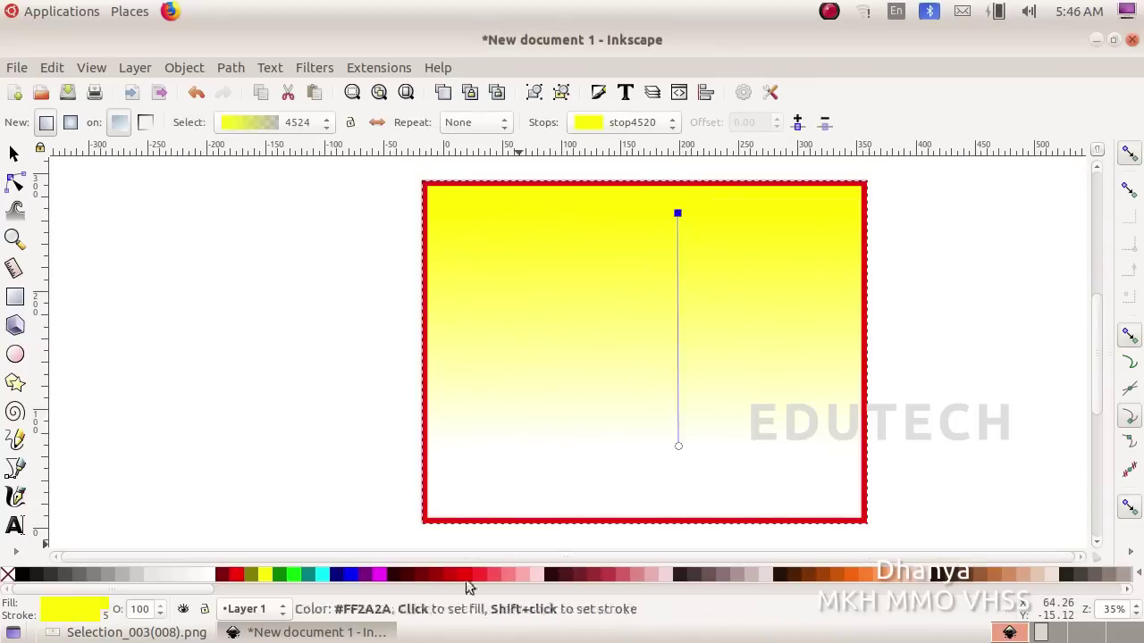
drag(205, 589, 300, 597)
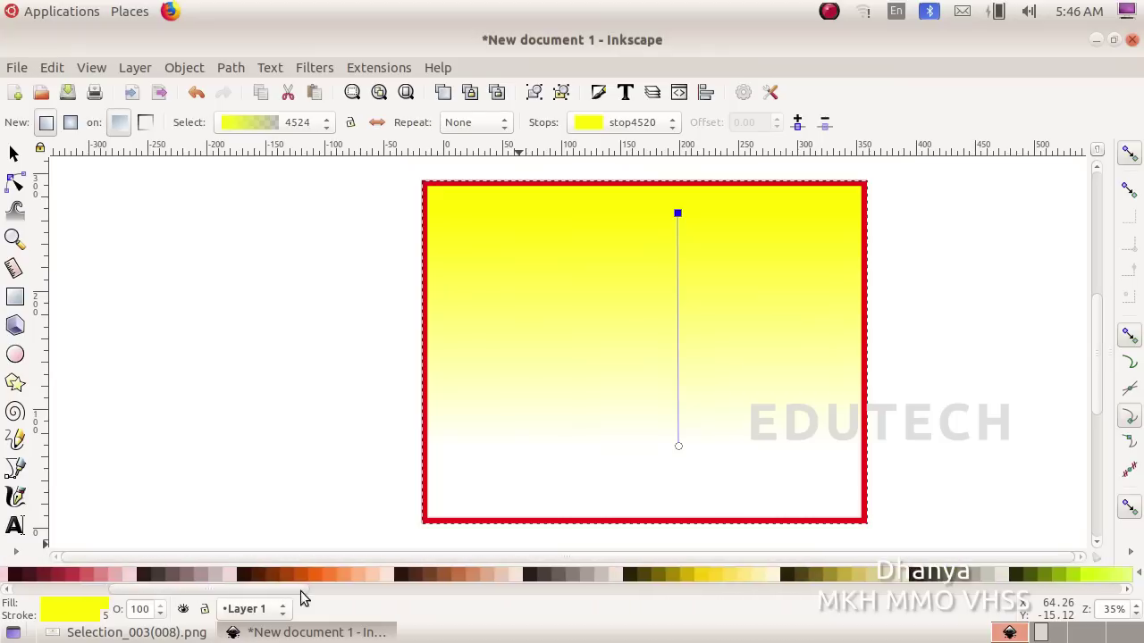
click(744, 574)
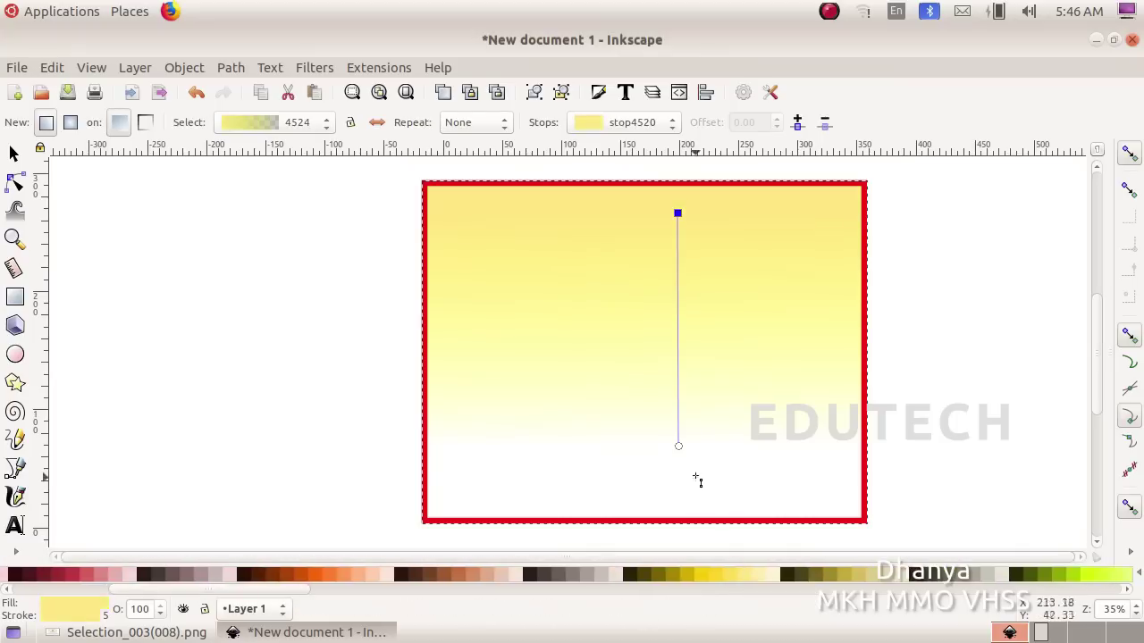
click(678, 447)
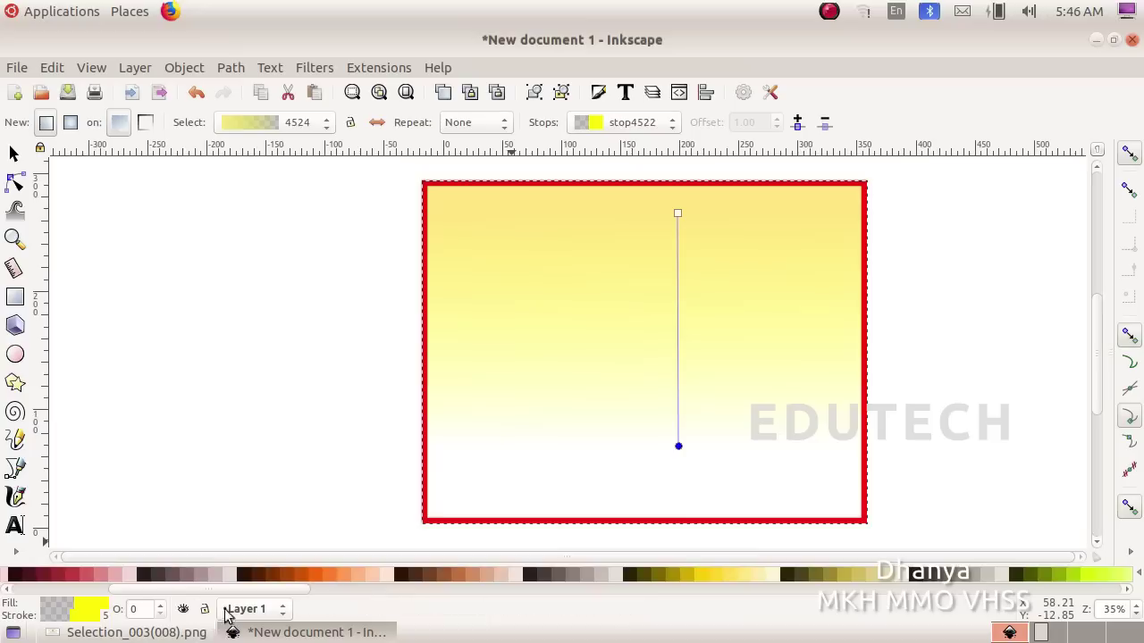
drag(240, 593, 139, 595)
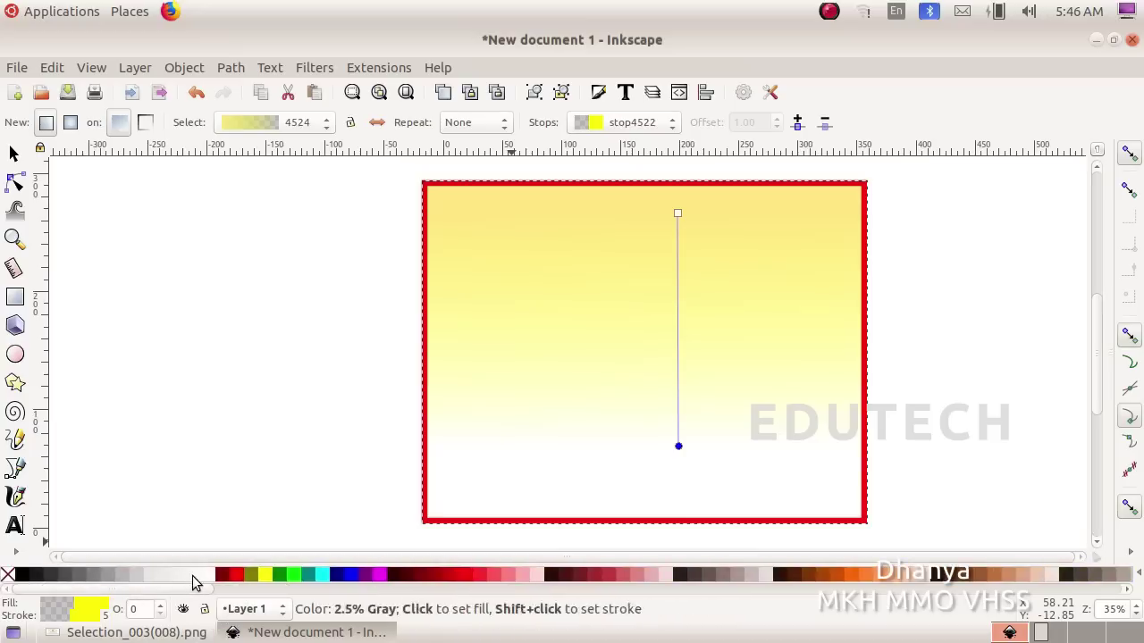
click(203, 575)
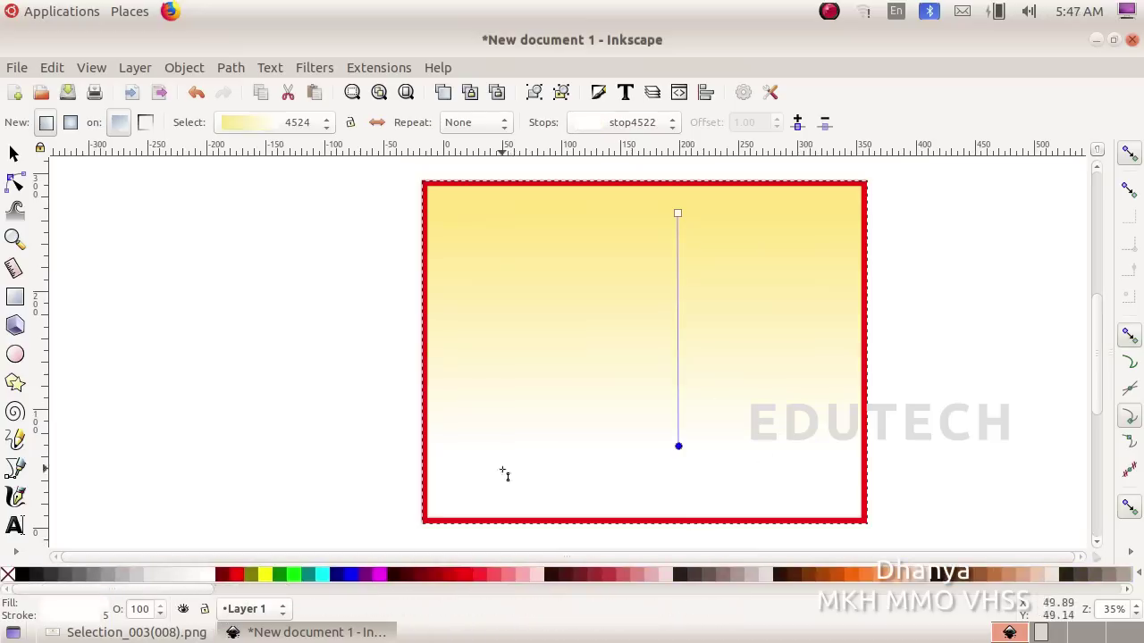
click(175, 633)
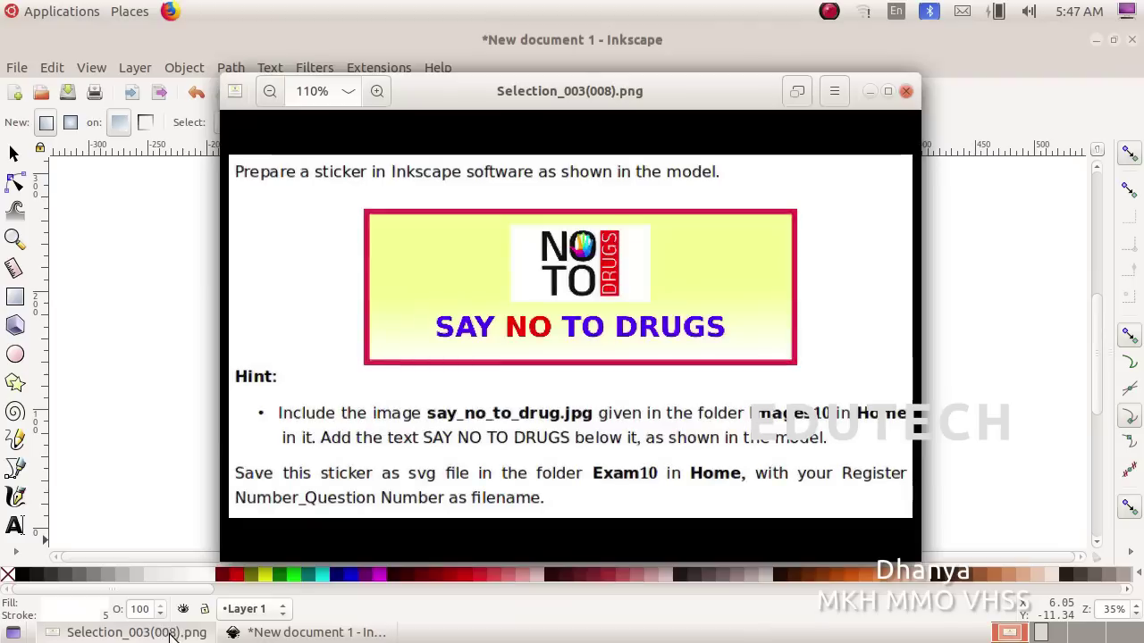
- Stretch the rectangle wider and shorter to about 509 × 209 mm, then check the reference
click(317, 632)
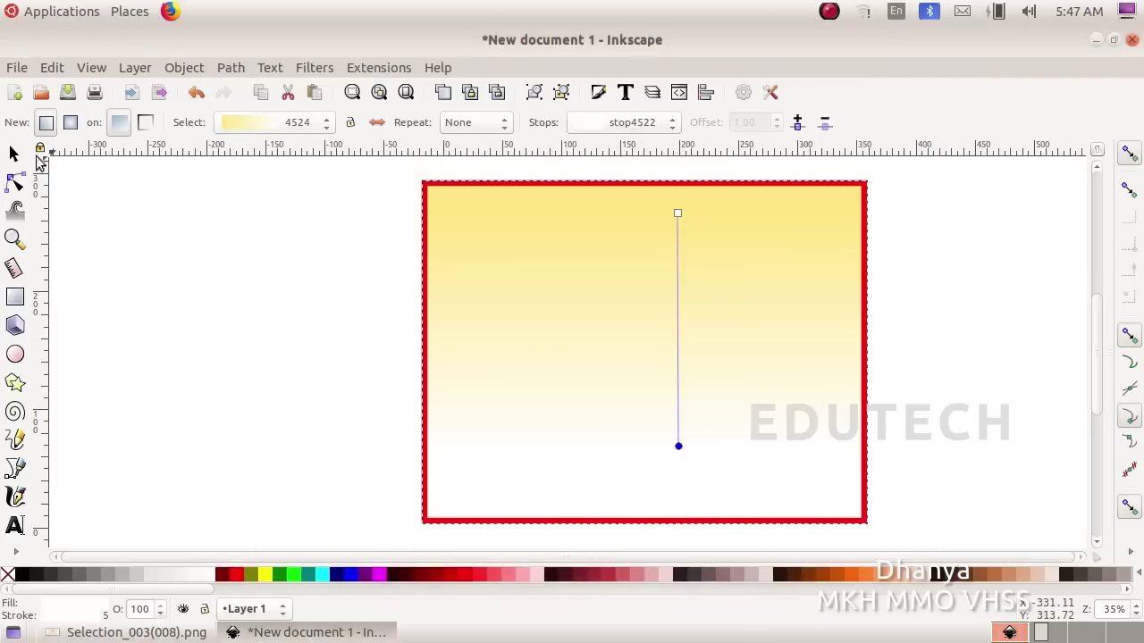
click(13, 154)
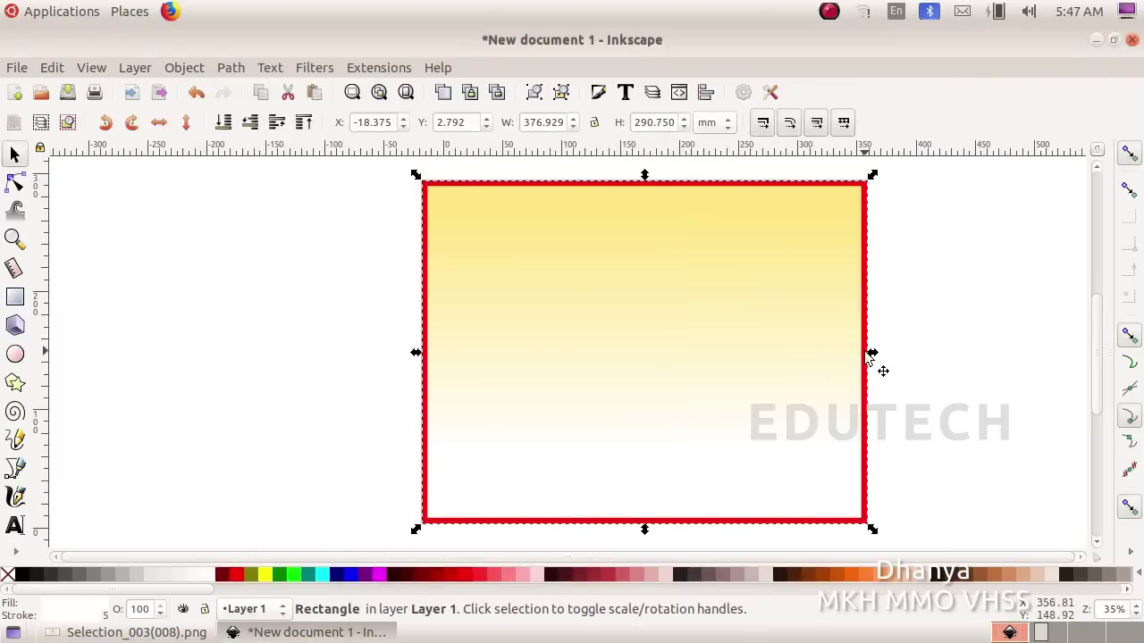
drag(873, 353, 931, 339)
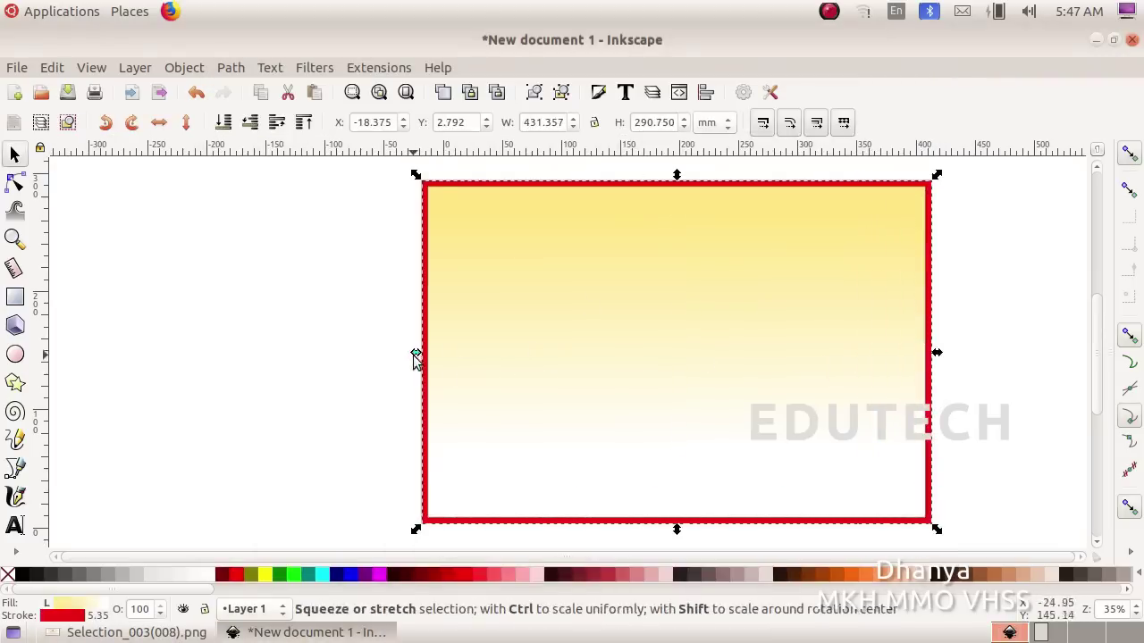
drag(415, 357, 325, 355)
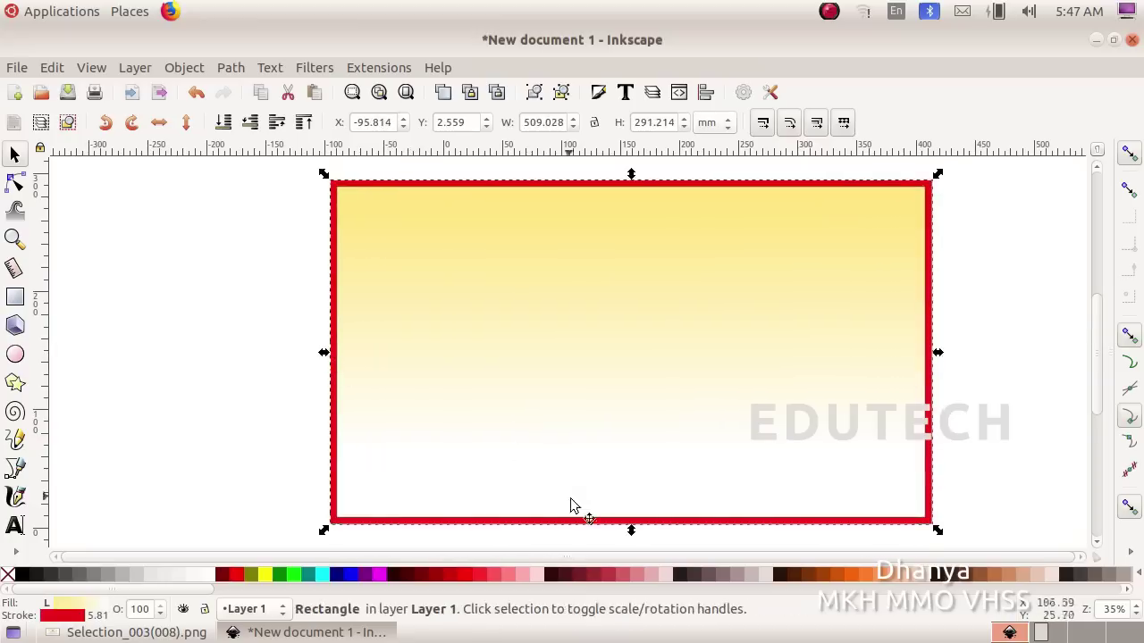
drag(631, 530, 634, 435)
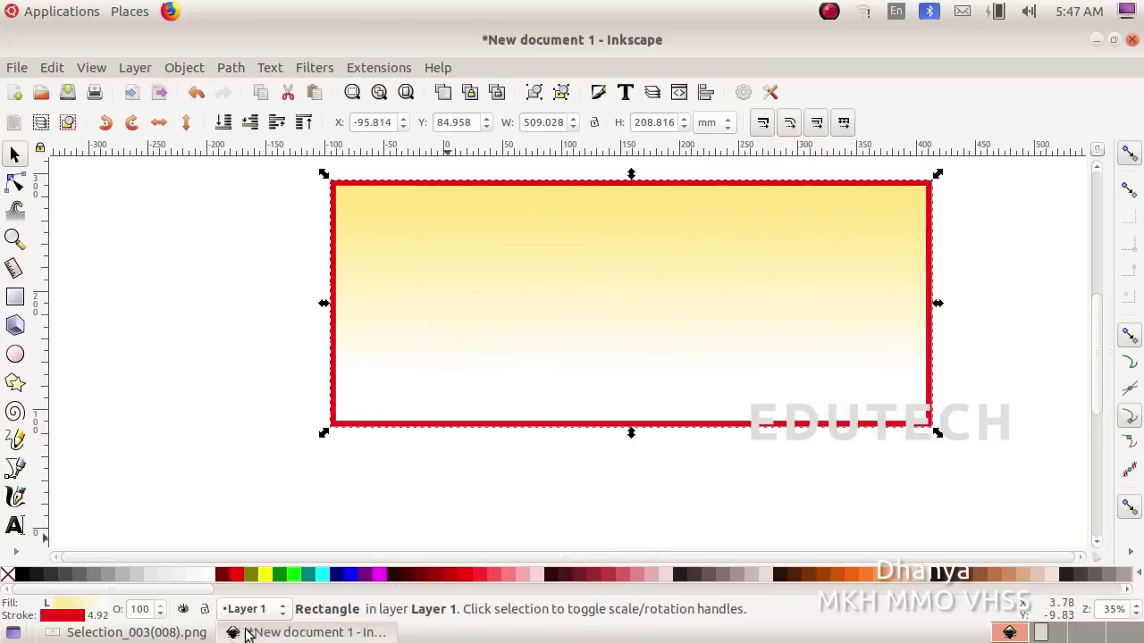
click(134, 632)
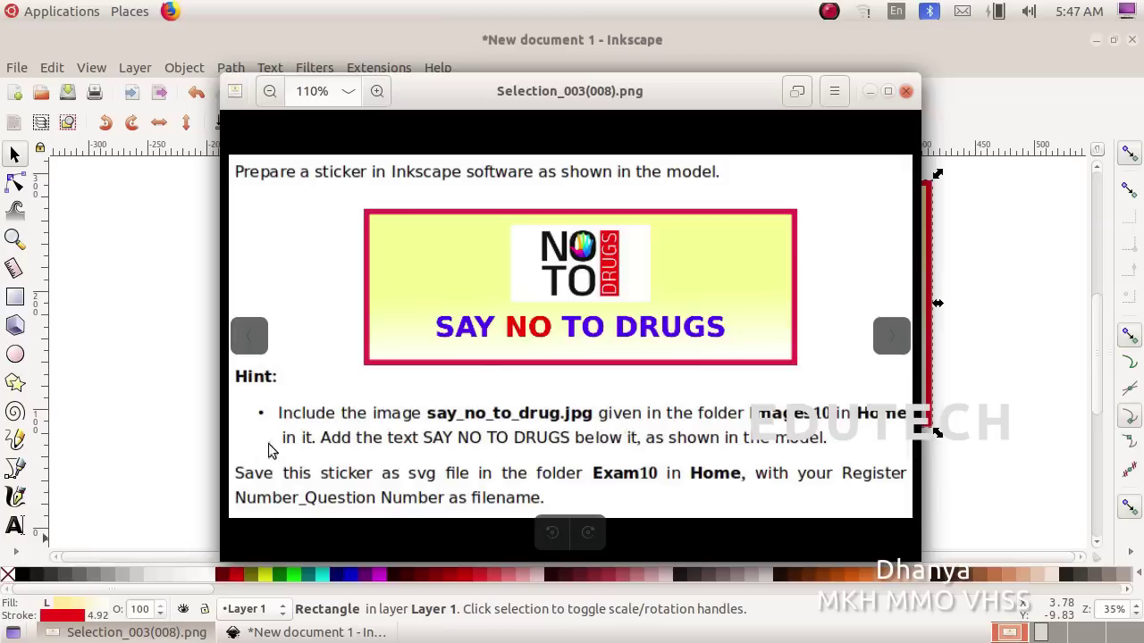
- Import say_no_to_drug.jpg from the modelitexam2023/Images10 folder
click(148, 416)
click(17, 67)
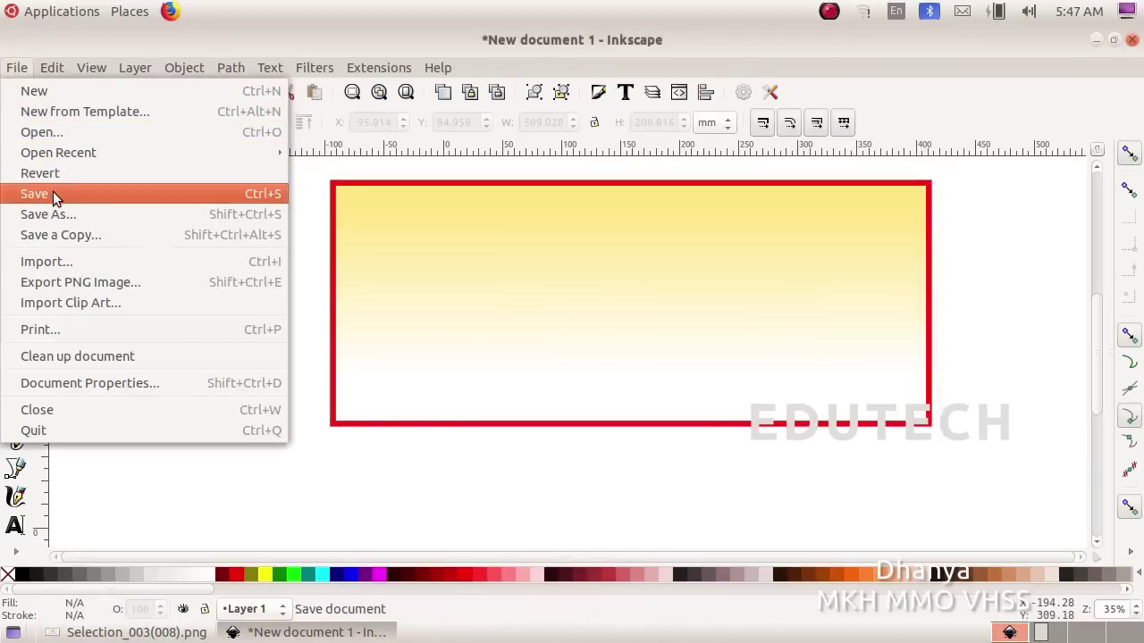
click(52, 266)
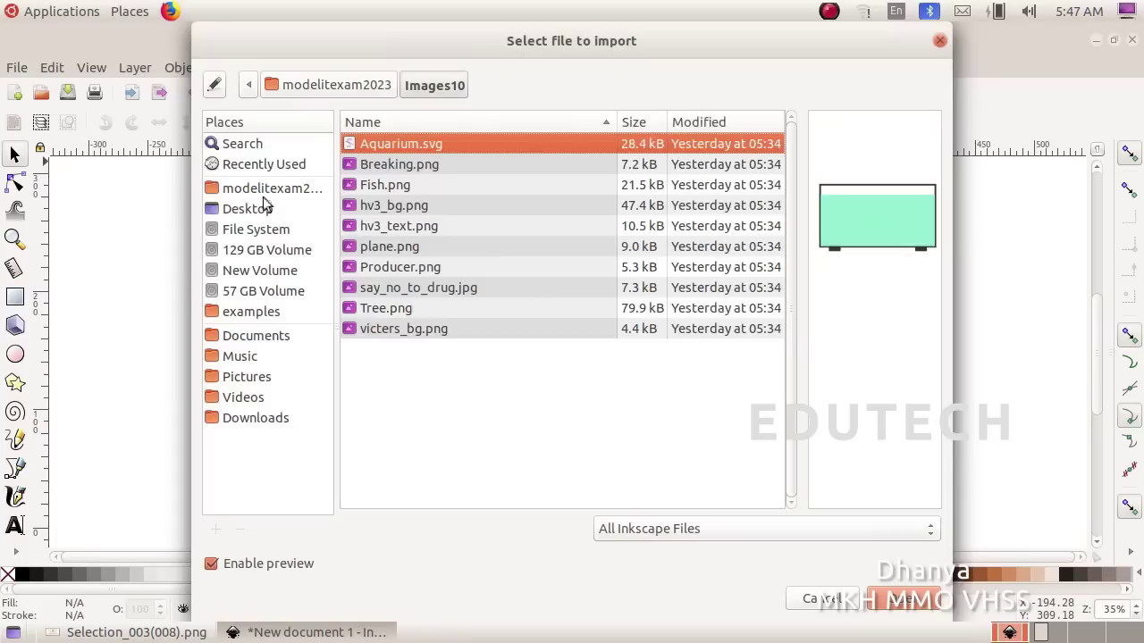
click(399, 291)
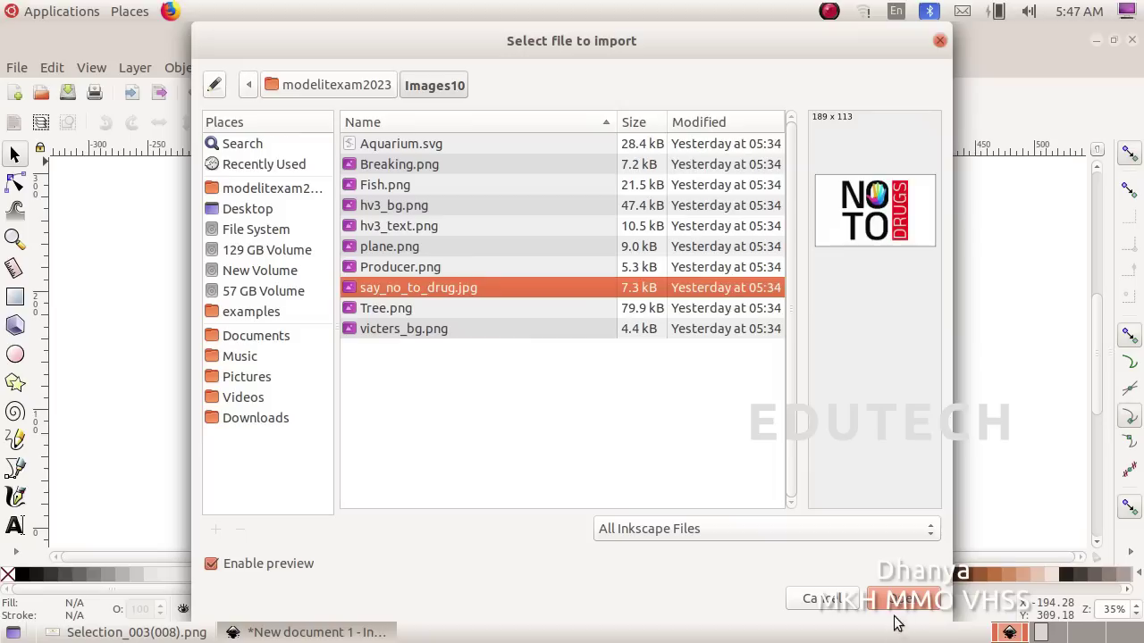
click(221, 181)
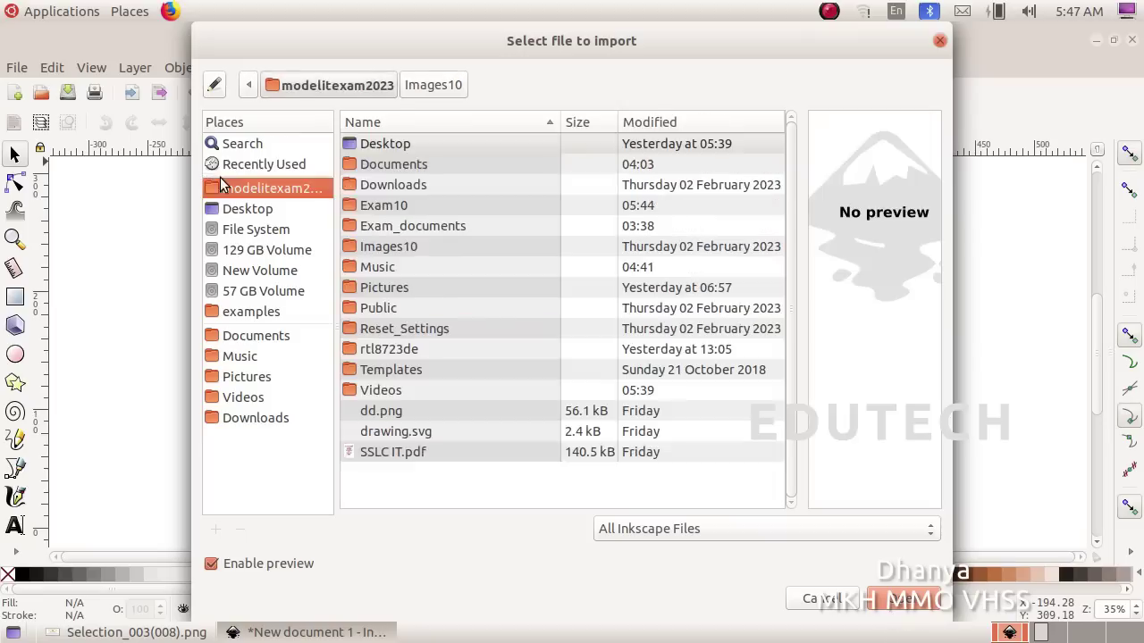
click(395, 246)
double_click(395, 246)
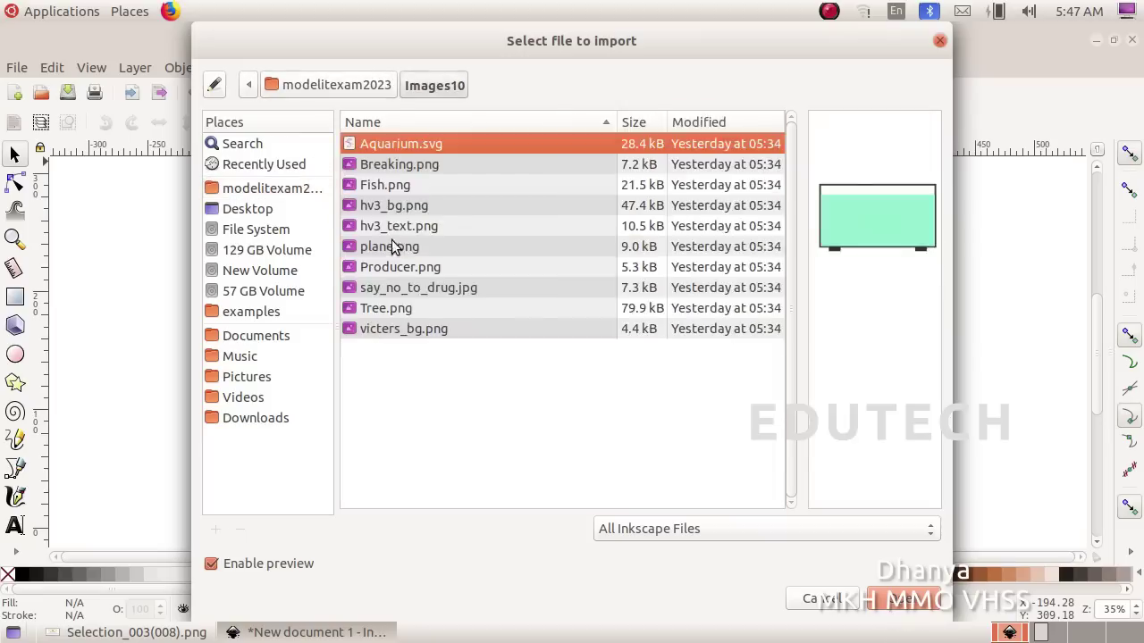
click(407, 287)
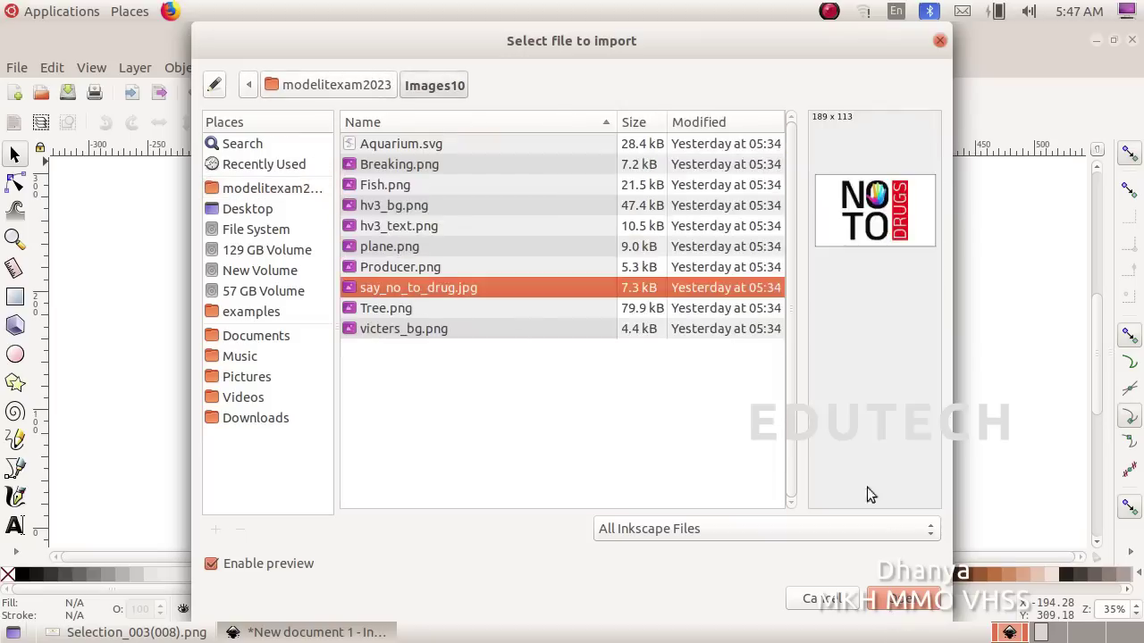
click(891, 604)
- Embed the image, scale it to about 167.9 × 115.3 mm, and centre it near the banner top
click(697, 473)
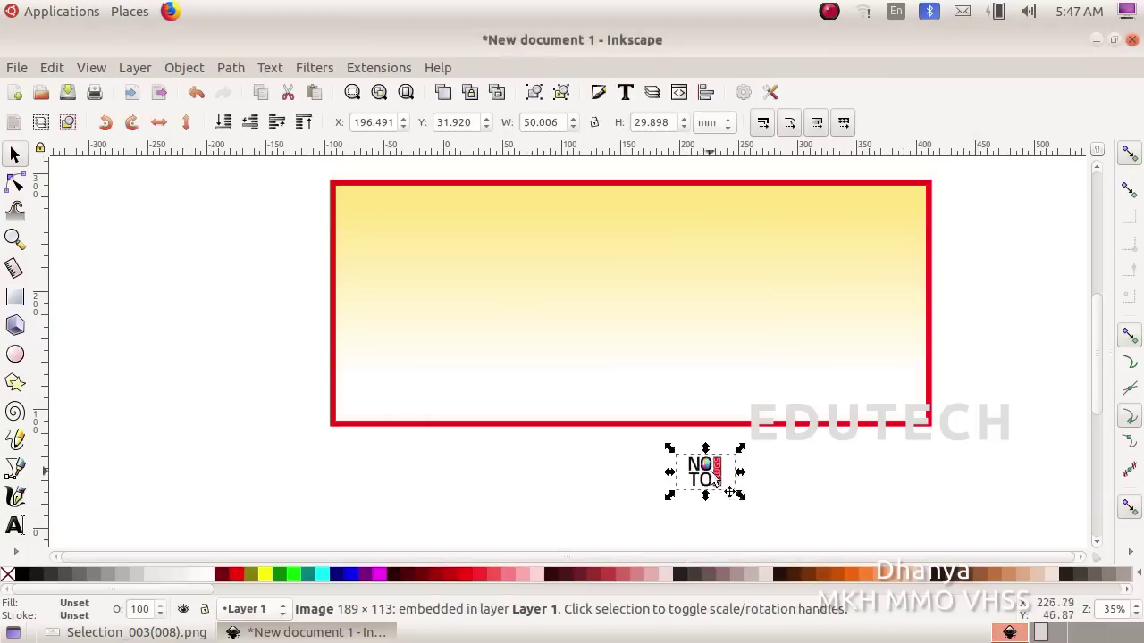
drag(711, 458, 606, 240)
drag(634, 275, 766, 365)
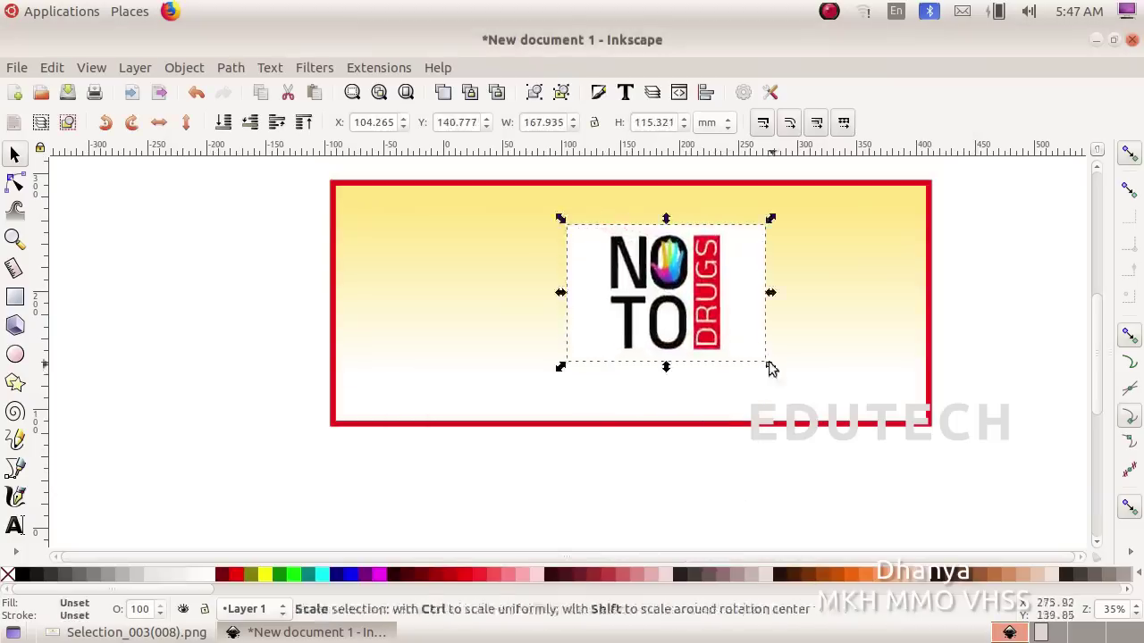
drag(702, 318, 661, 294)
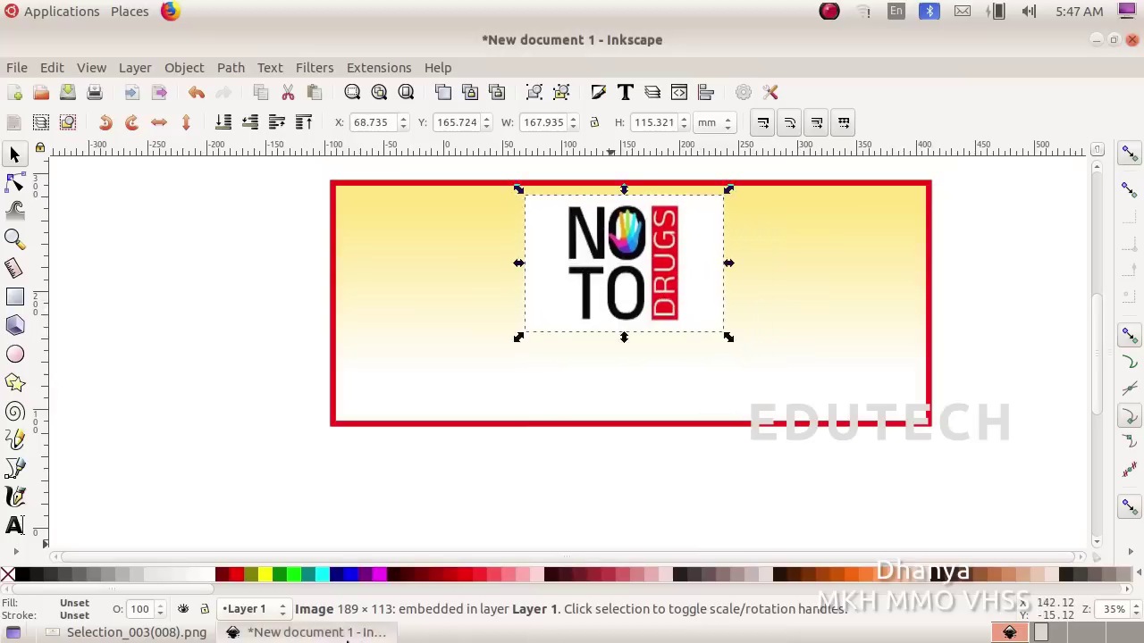
click(125, 633)
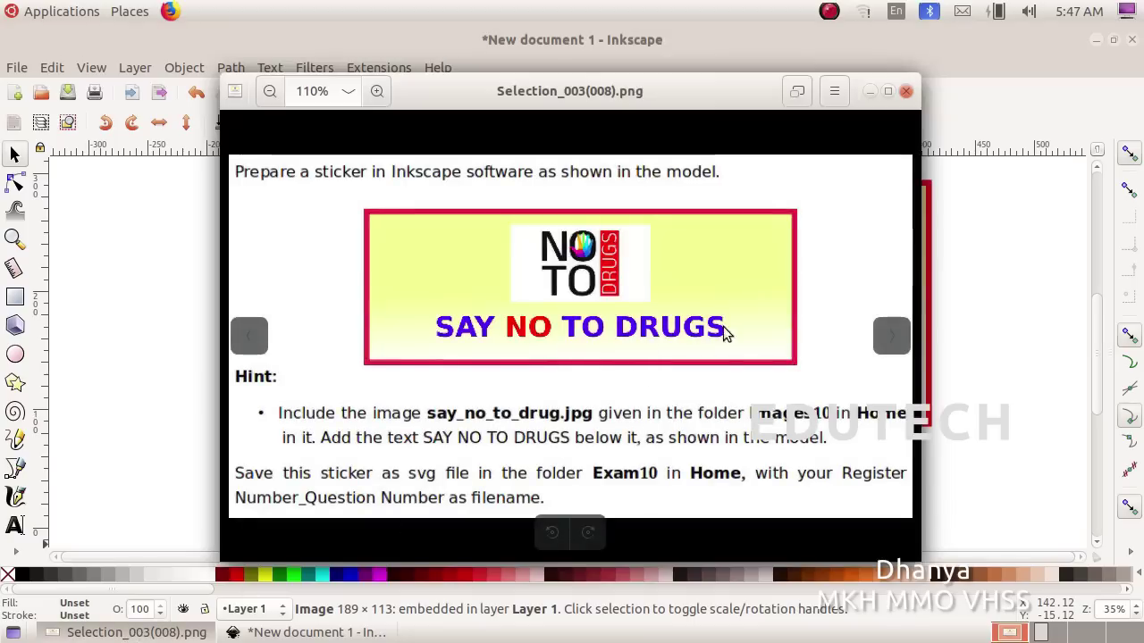
click(304, 632)
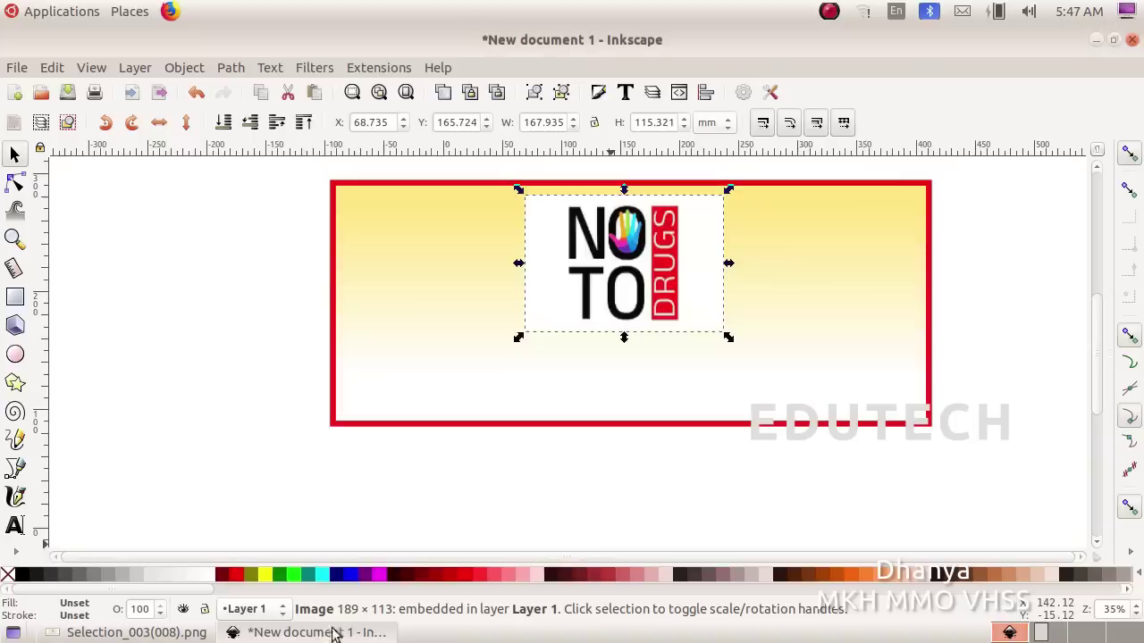
- Type the caption 'SAY NO TO DRUGS' below the image
click(15, 525)
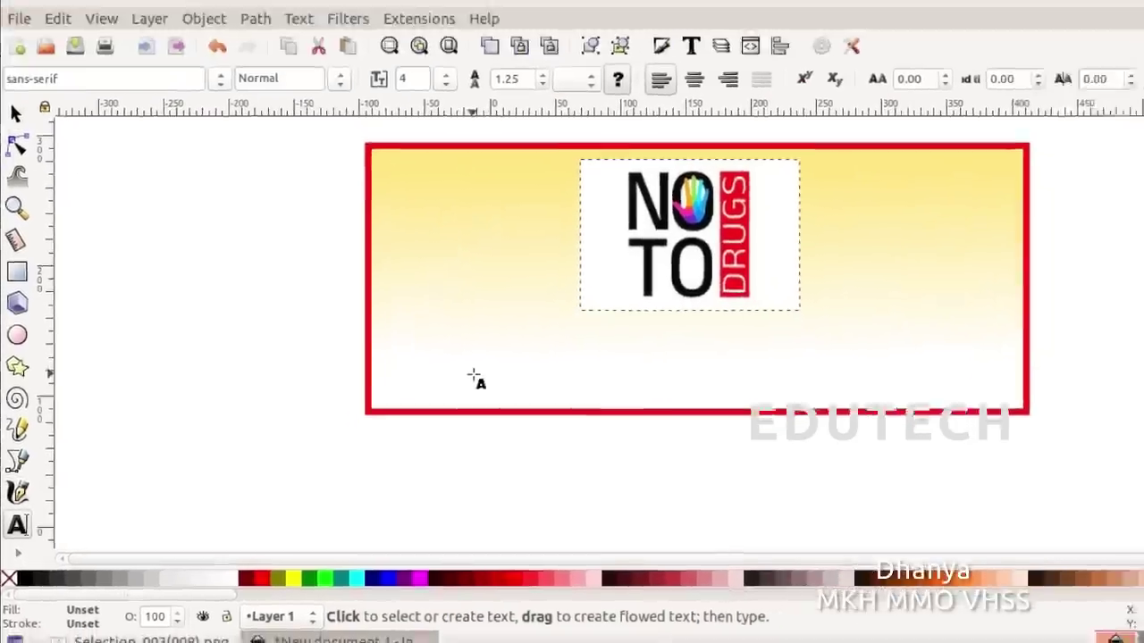
click(474, 376)
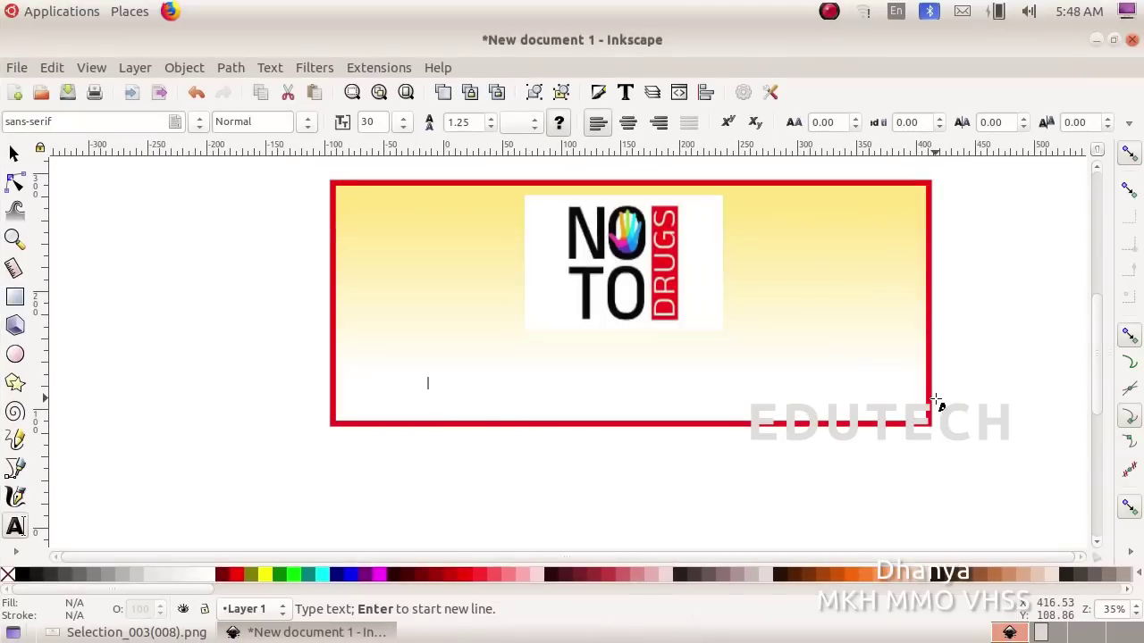
text(5A)
text(Y )
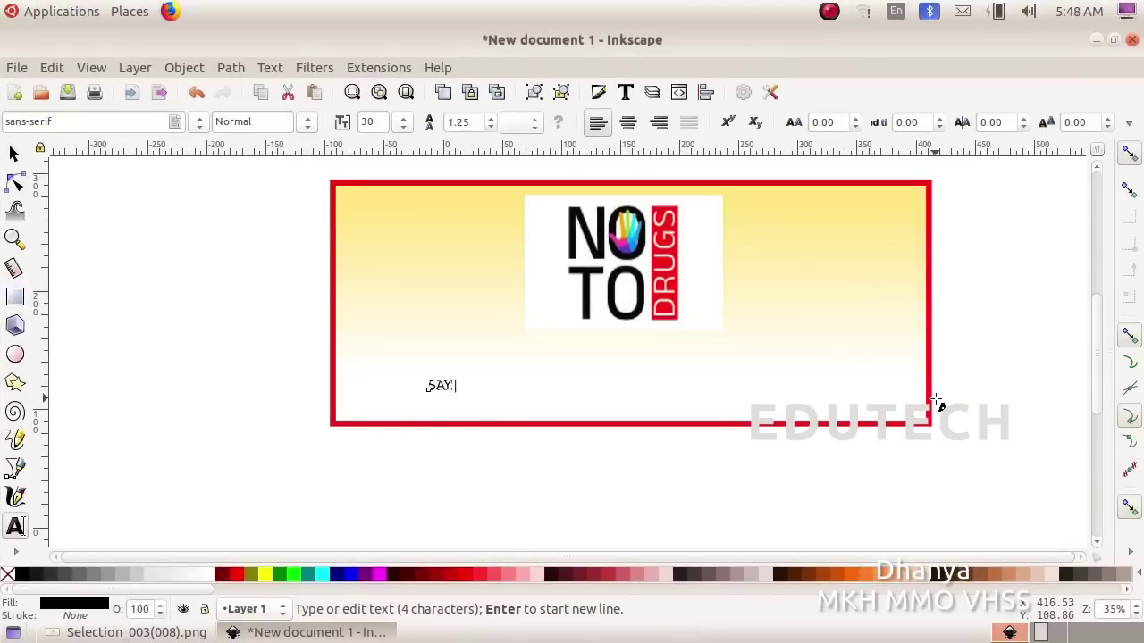
text(NO TO DRUGS)
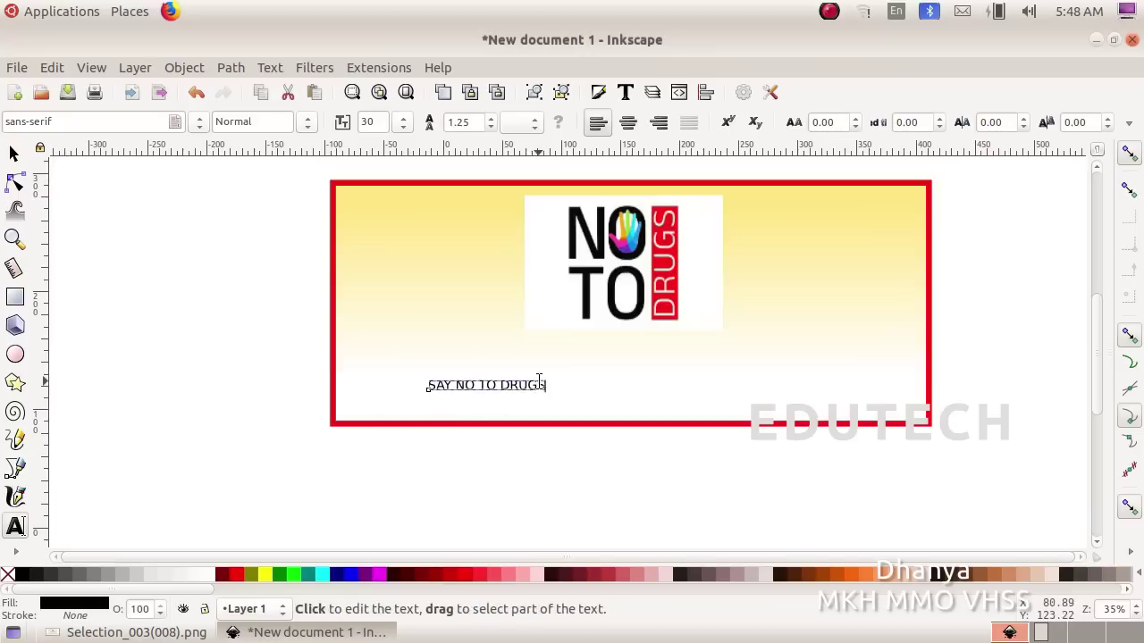
- Set the caption's font style to Bold
drag(545, 384, 434, 387)
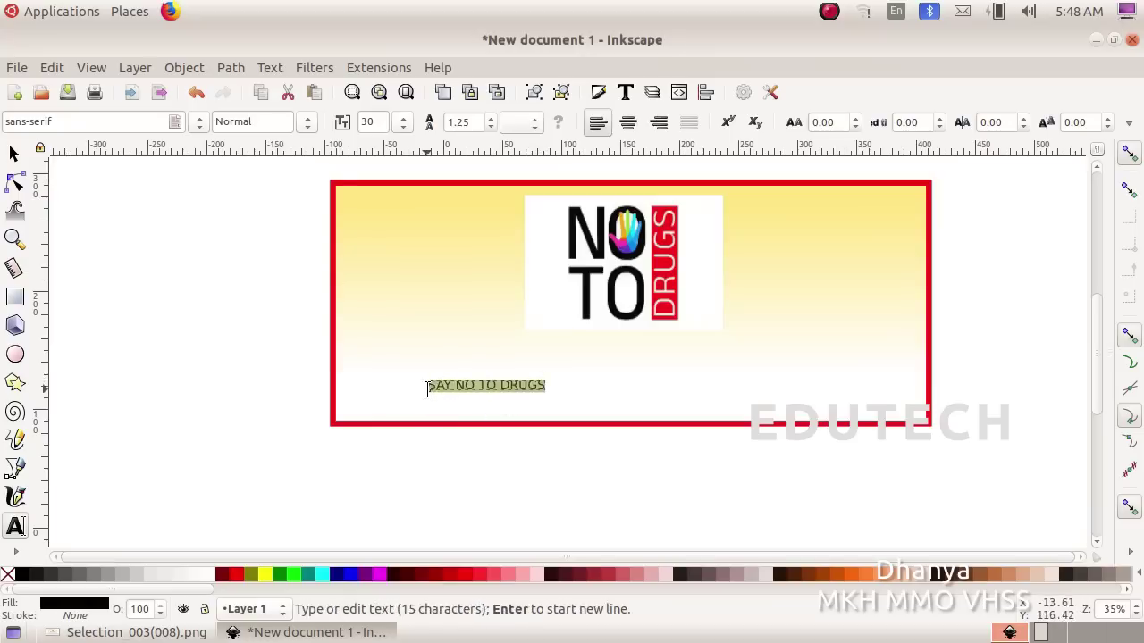
click(307, 128)
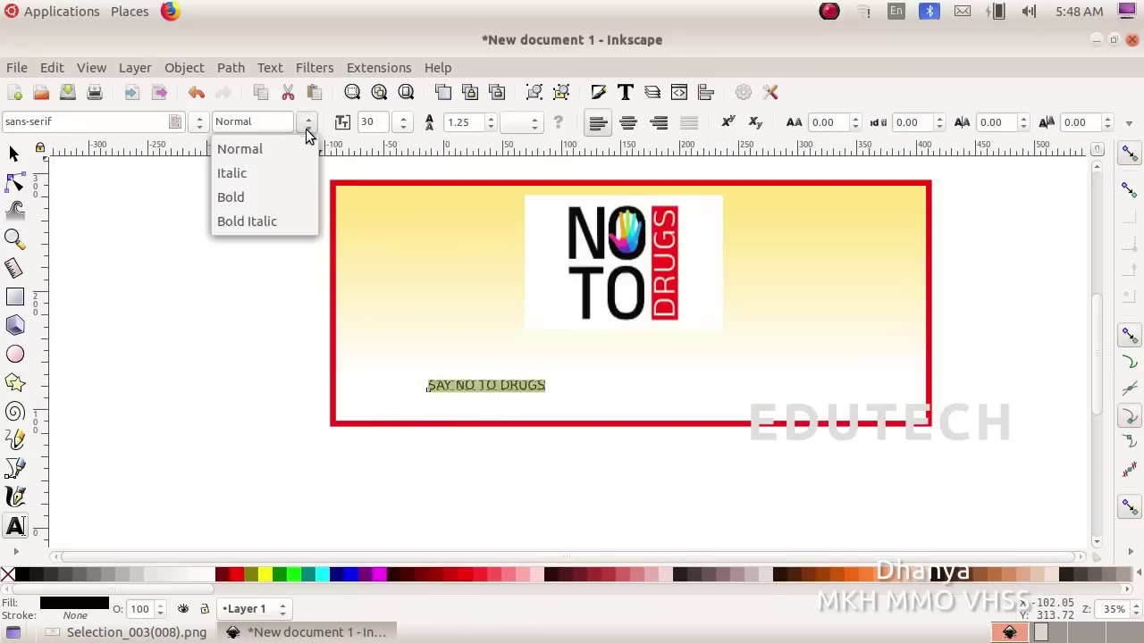
click(280, 193)
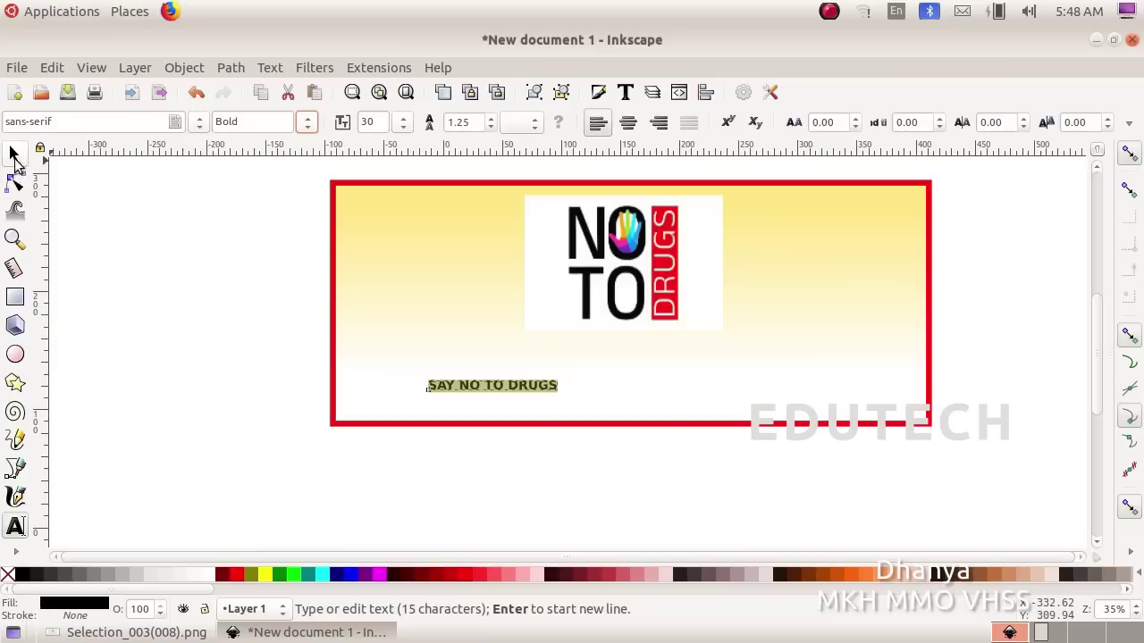
click(14, 154)
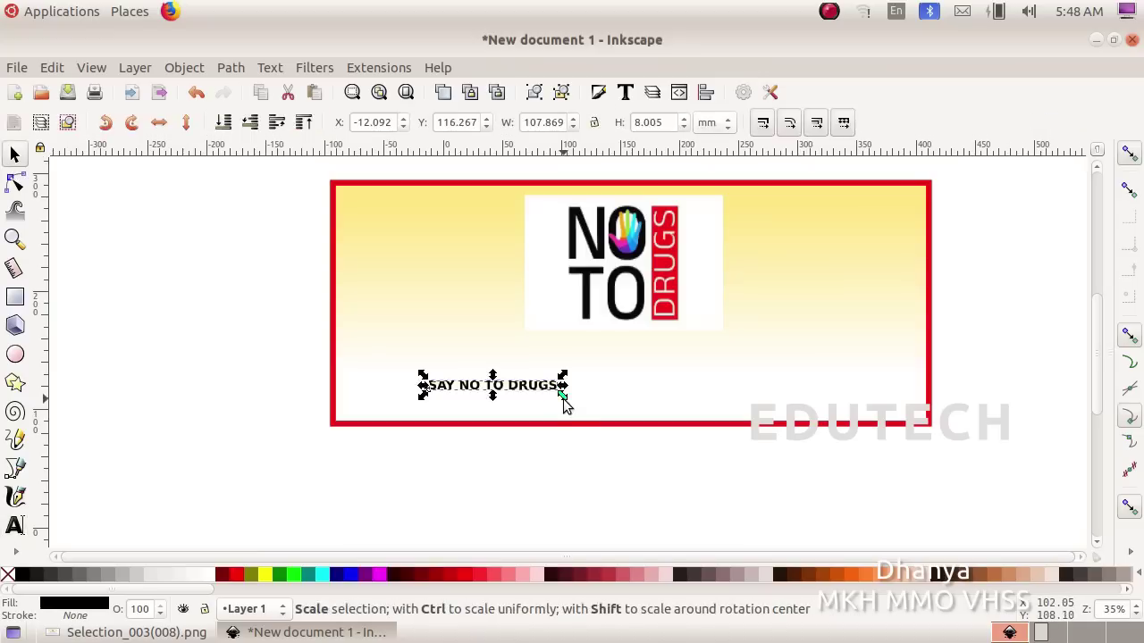
- Scale the caption to about 372 × 34 mm across the banner, nudge it up, and colour it blue
drag(562, 394, 856, 427)
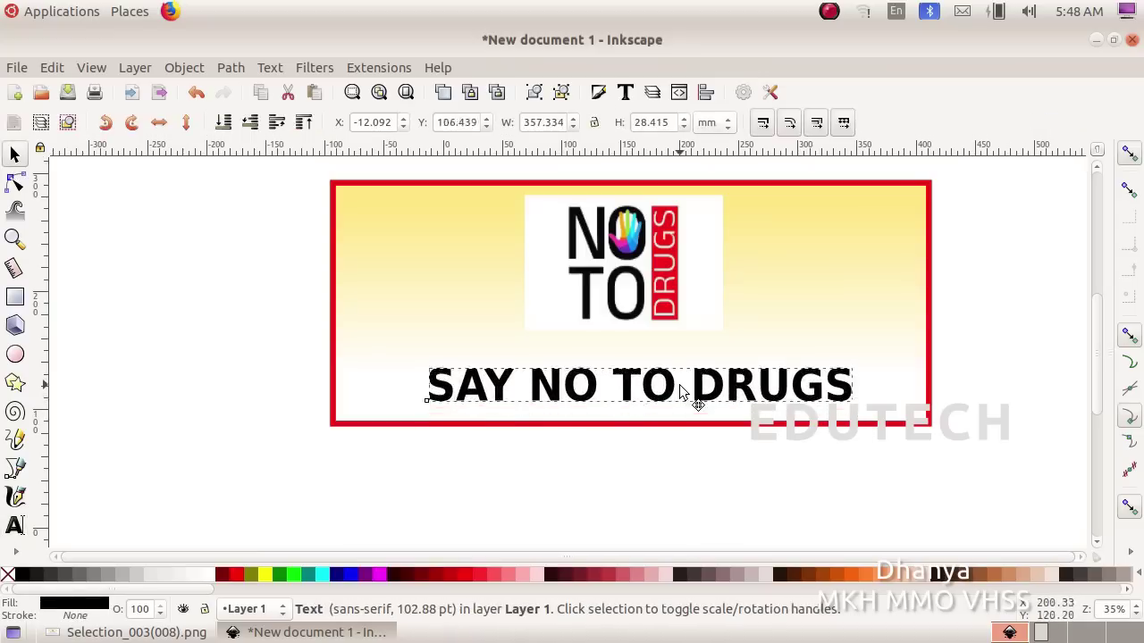
drag(679, 385, 680, 376)
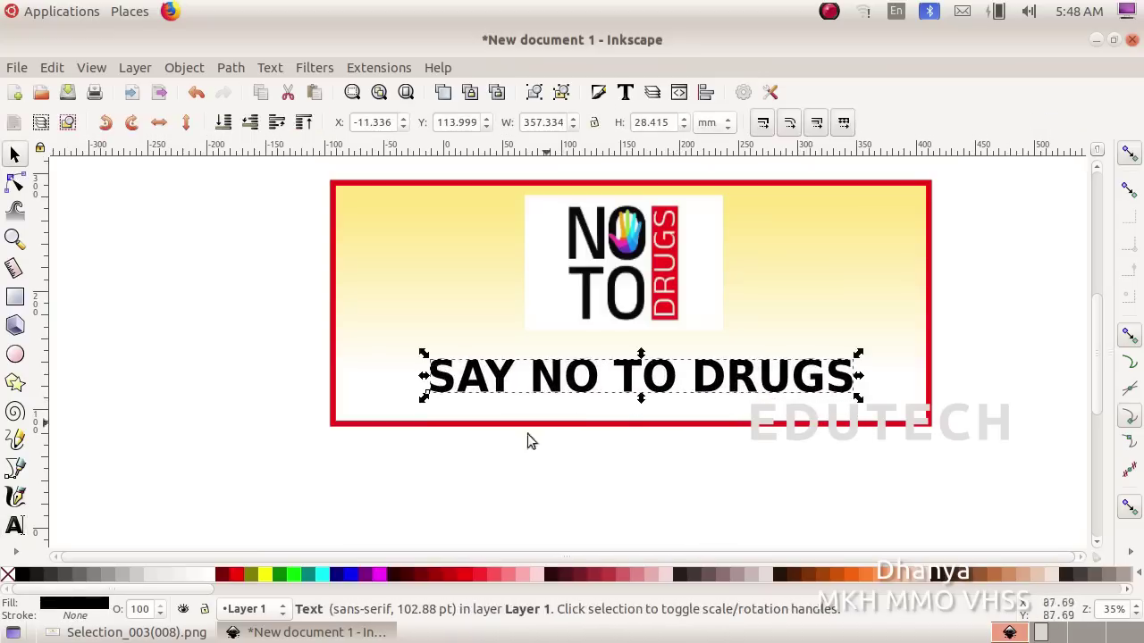
click(359, 574)
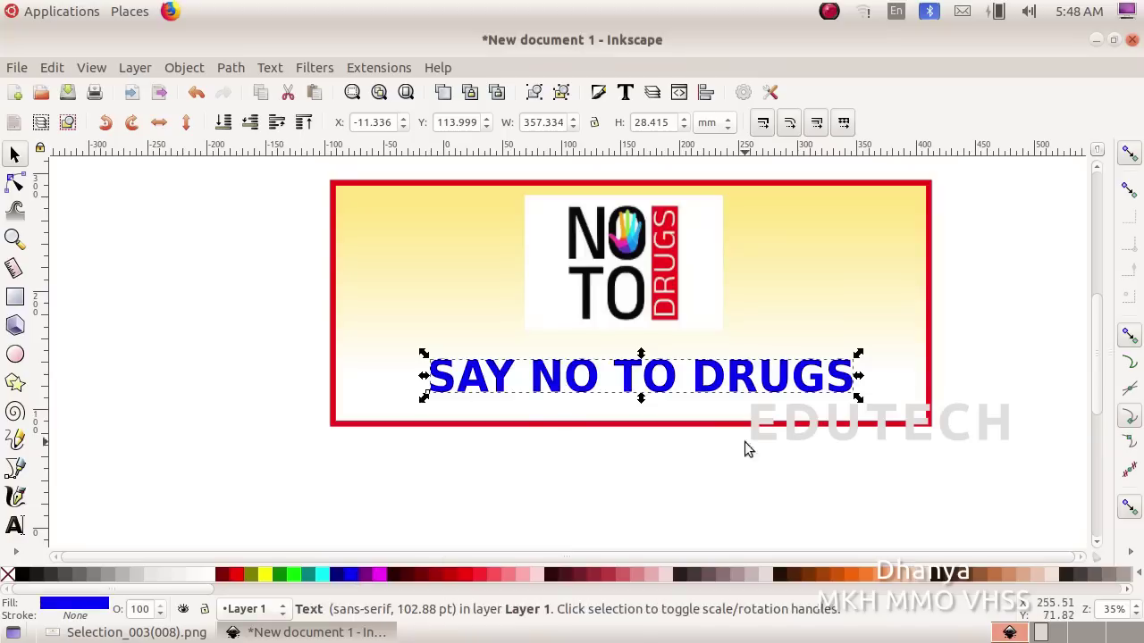
mouse_move(858, 354)
mouse_down()
mouse_move(886, 342)
mouse_move(876, 348)
mouse_up()
click(586, 461)
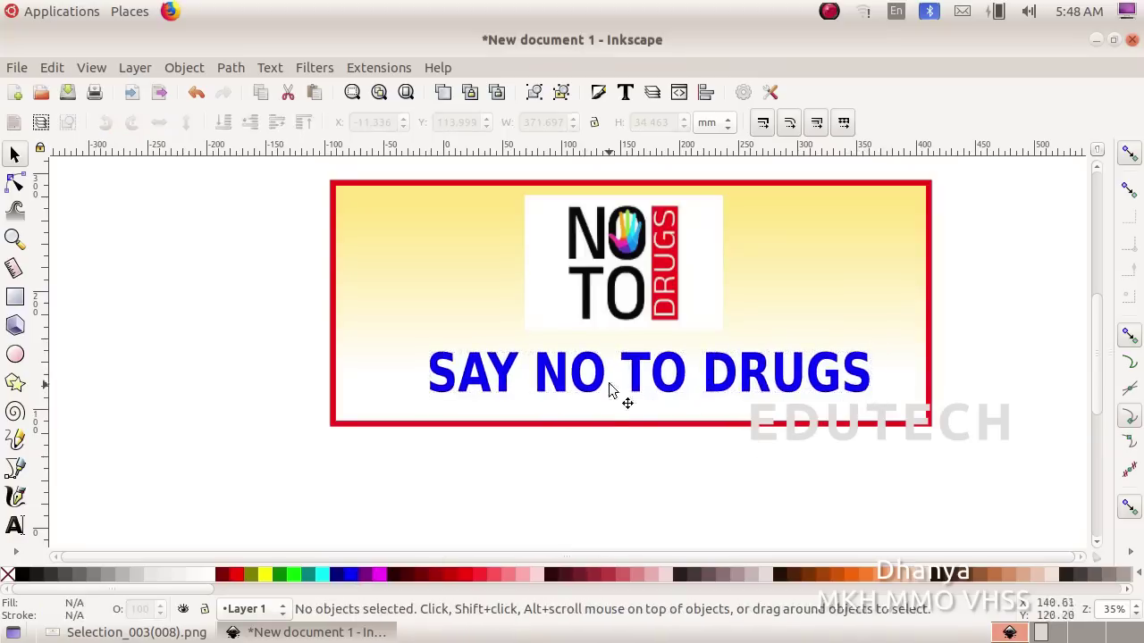
- Select the word NO in the caption and compare it with the reference sticker image
double_click(604, 373)
drag(595, 364, 535, 368)
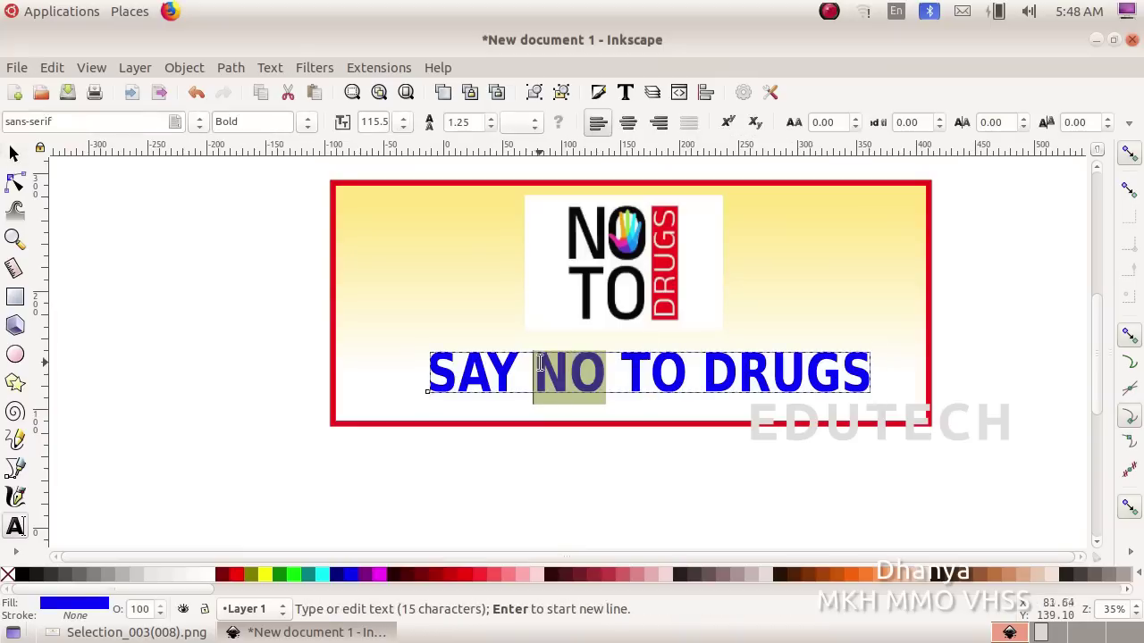
click(143, 637)
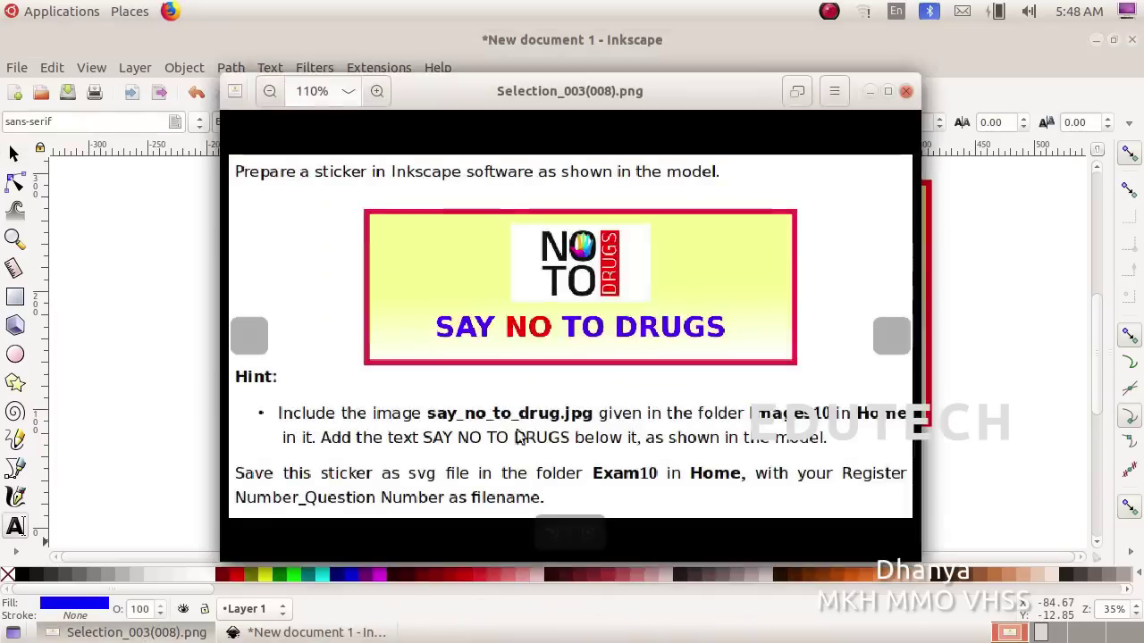
click(1033, 404)
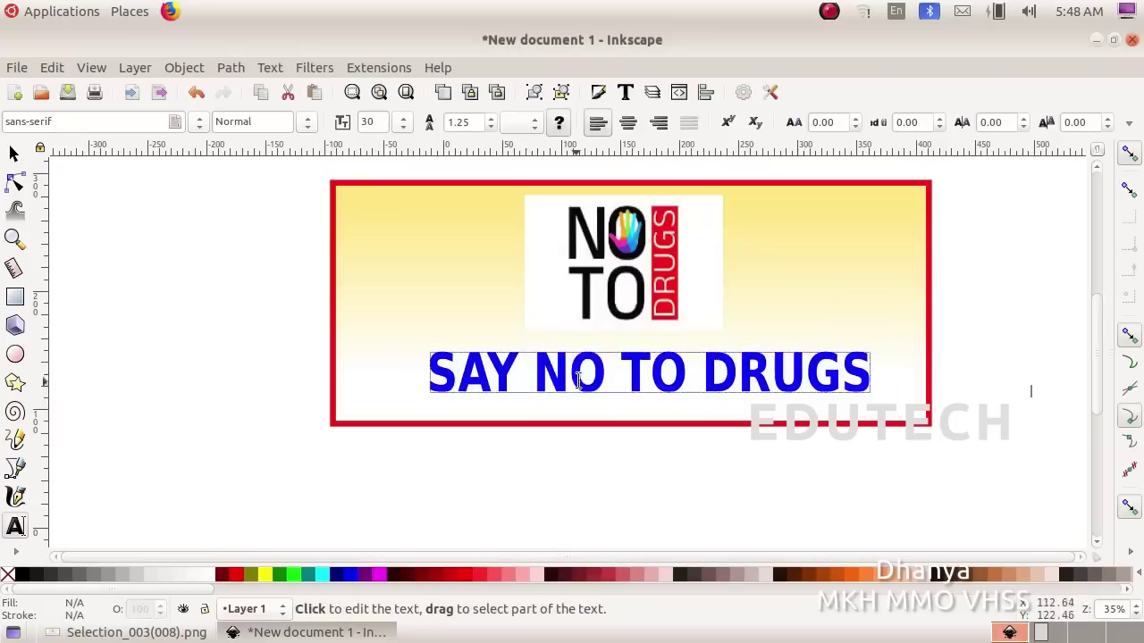
- Colour the word NO red and check it against the reference sticker
drag(604, 364, 566, 362)
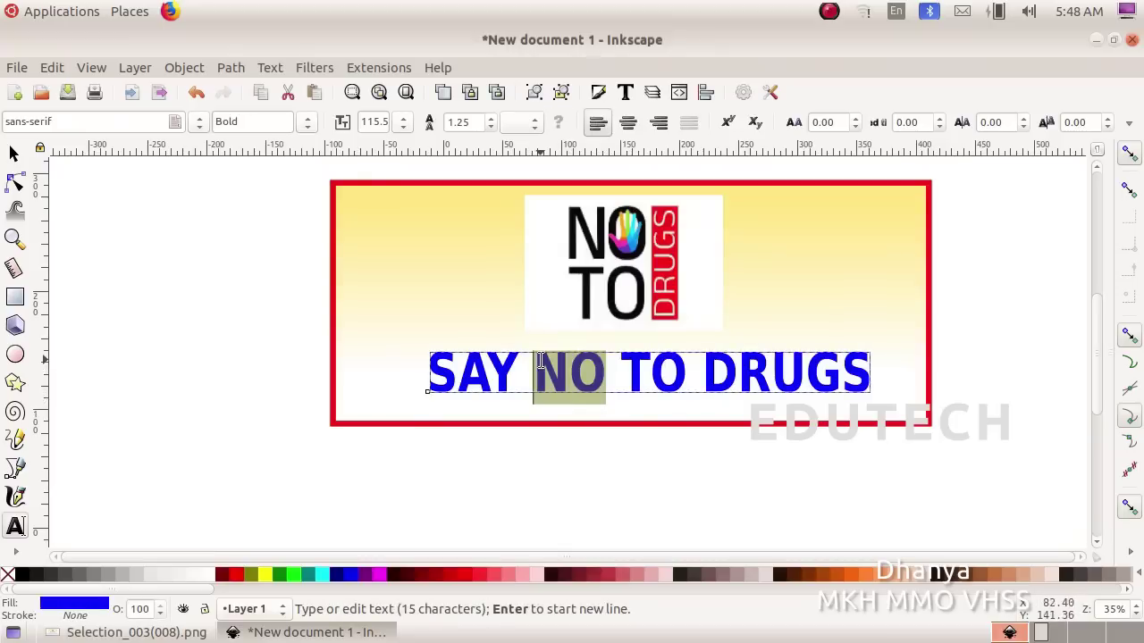
click(238, 575)
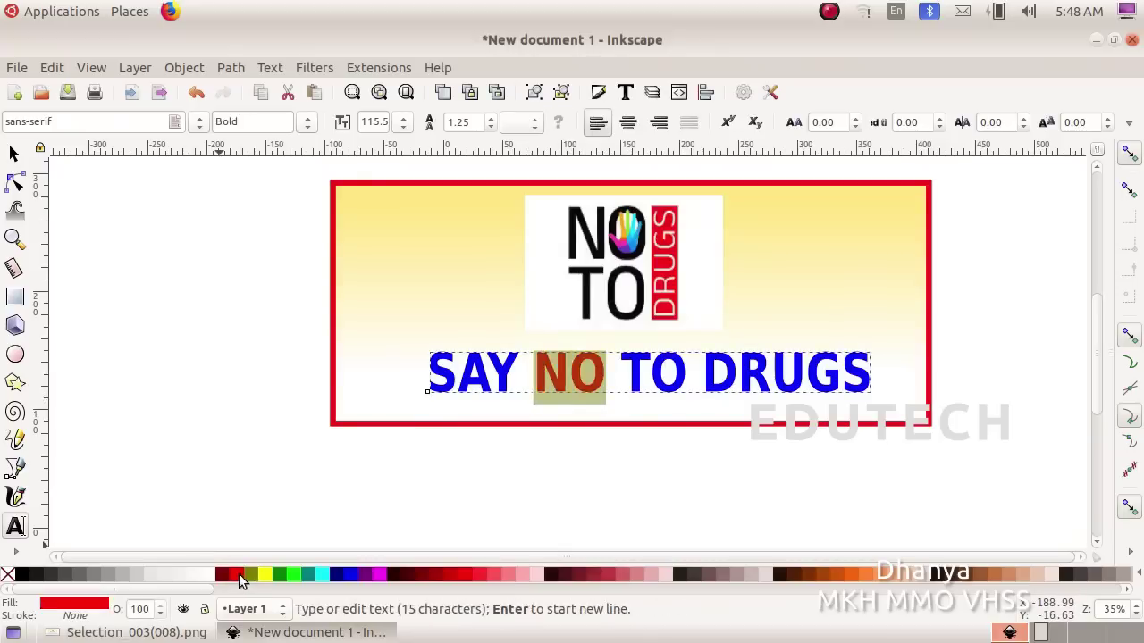
click(420, 491)
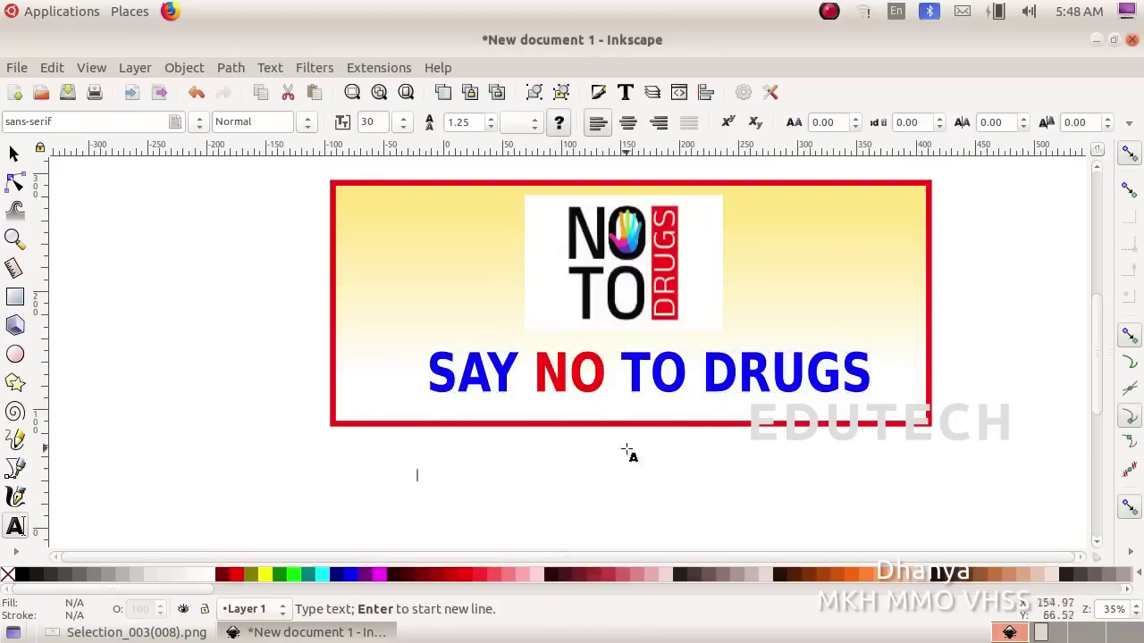
click(143, 633)
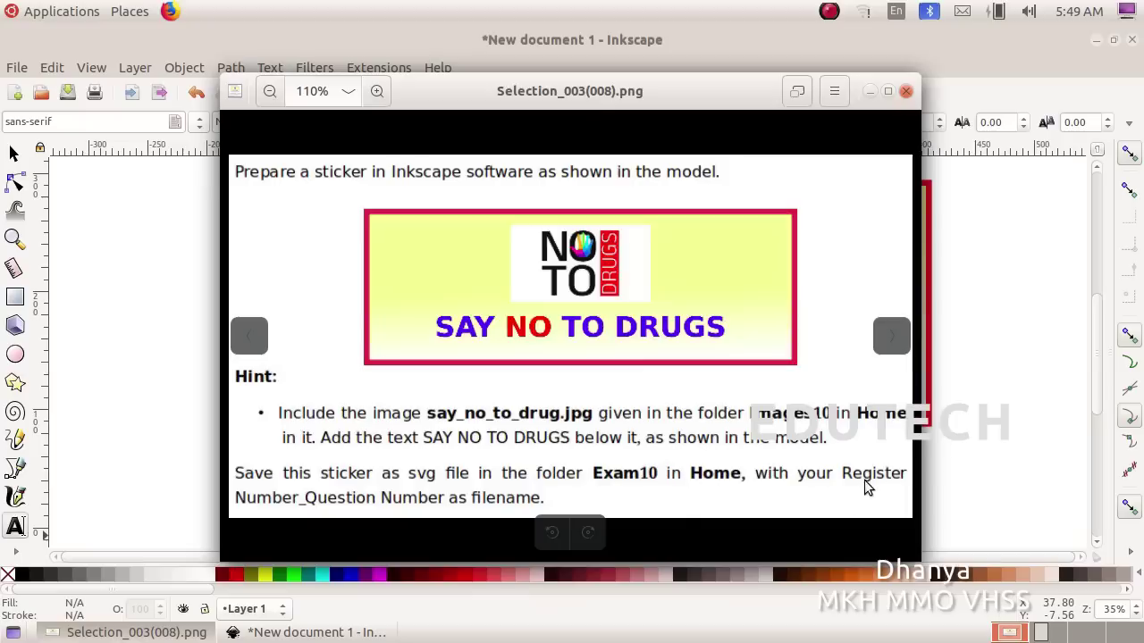
click(125, 366)
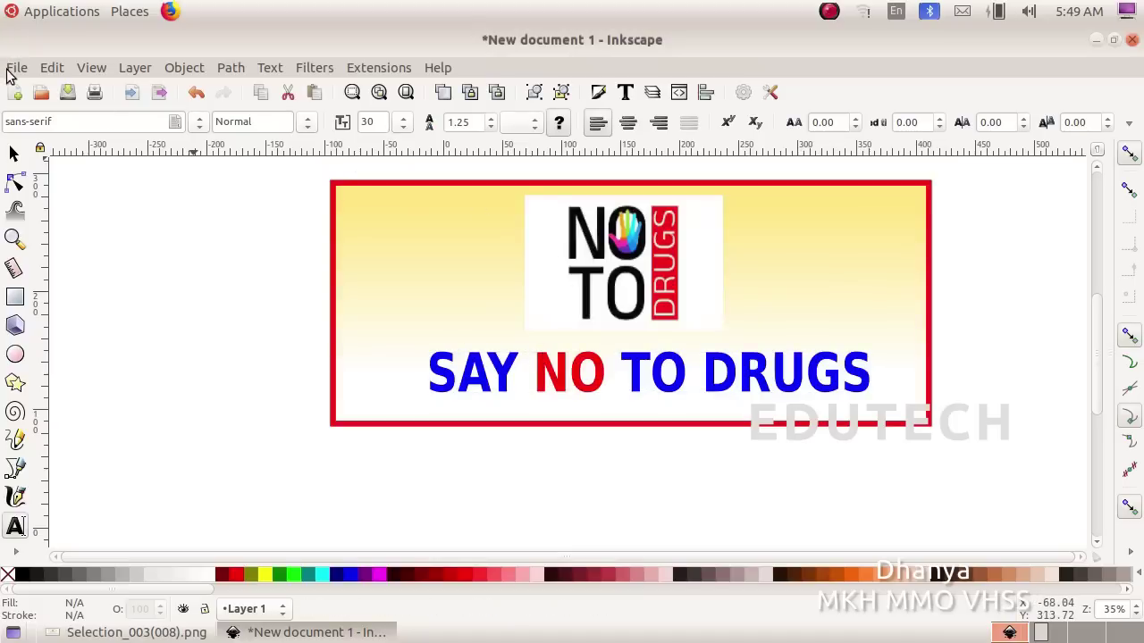
- Select the bordered rectangle, drug image and caption, then group them via Object > Group
drag(1025, 452, 274, 171)
key(F1)
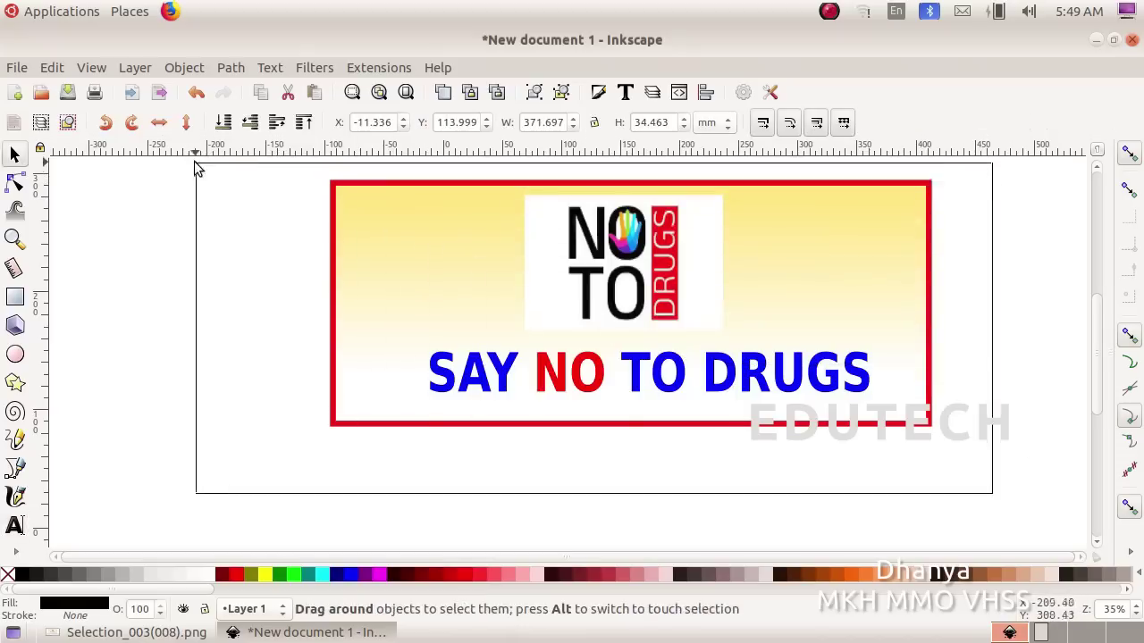
key(ctrl+a)
click(184, 67)
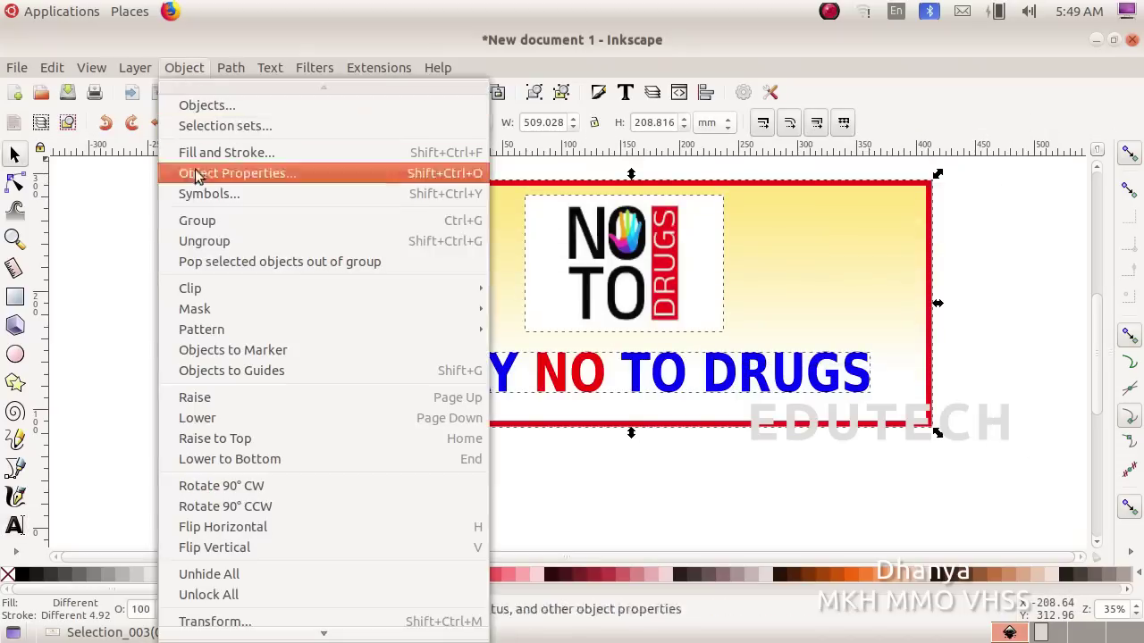
click(184, 222)
click(132, 235)
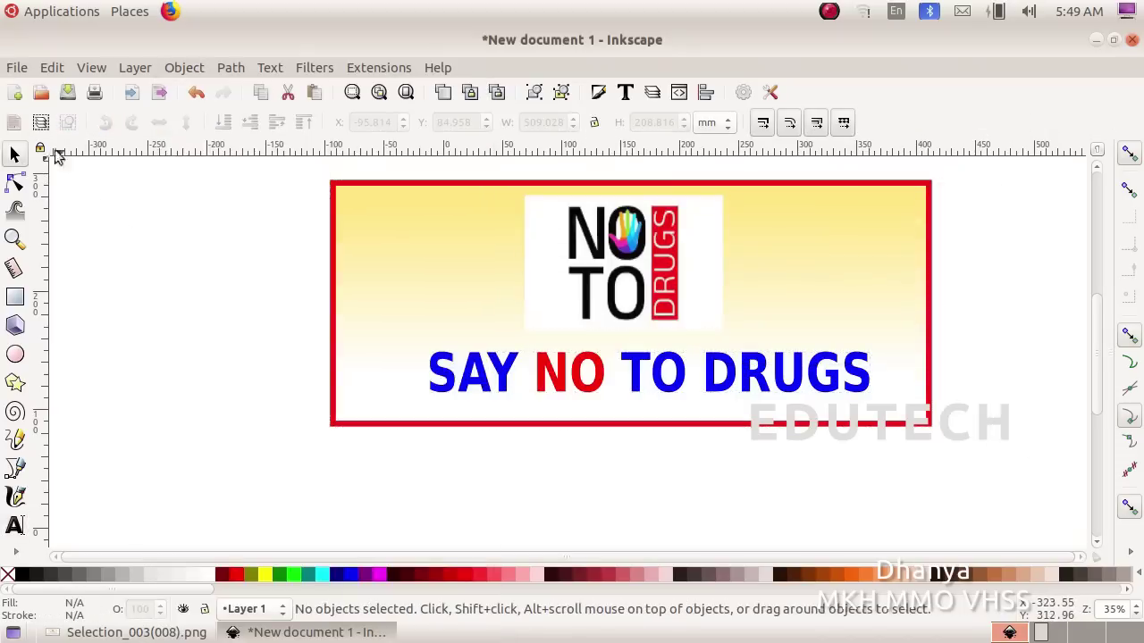
click(18, 67)
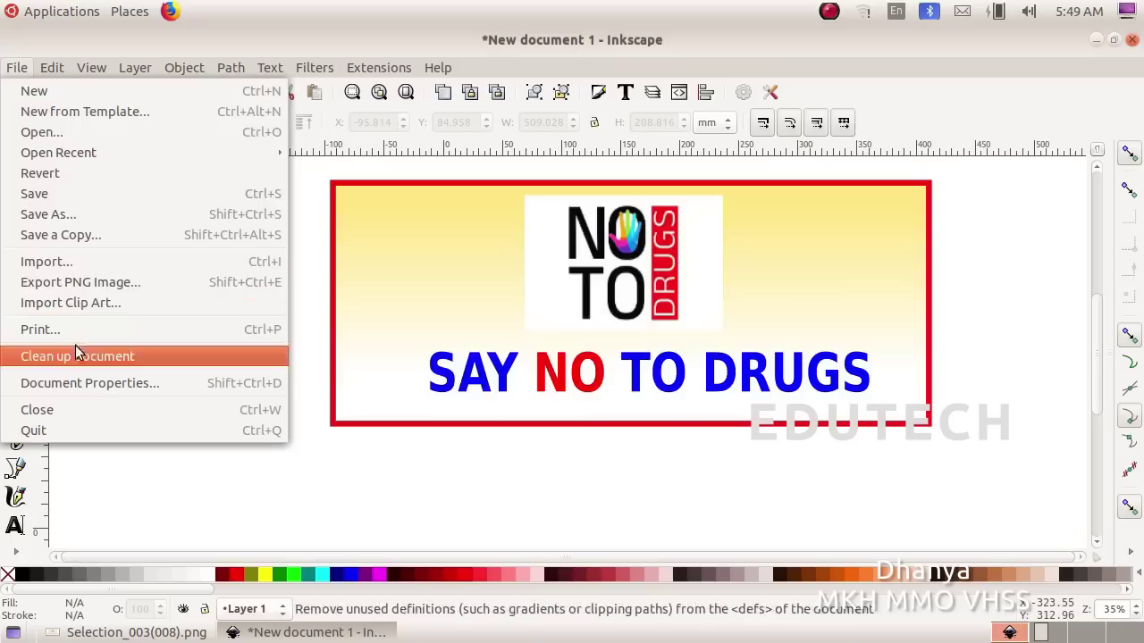
- Save the sticker as 56788_1.svg in the home folder's Exam10 directory
click(78, 216)
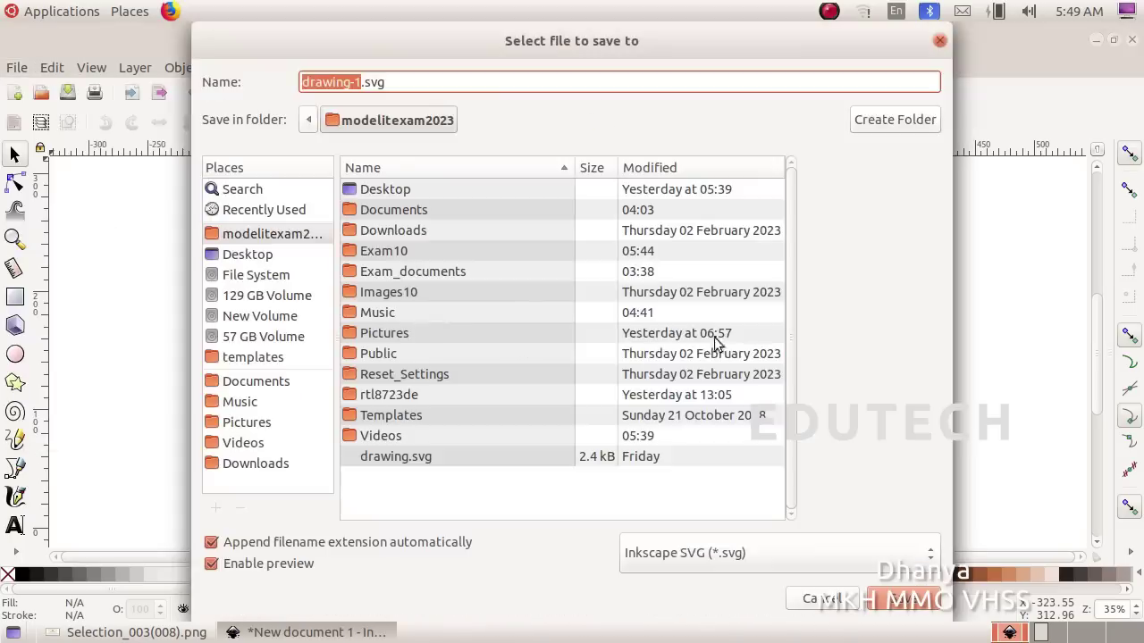
click(283, 234)
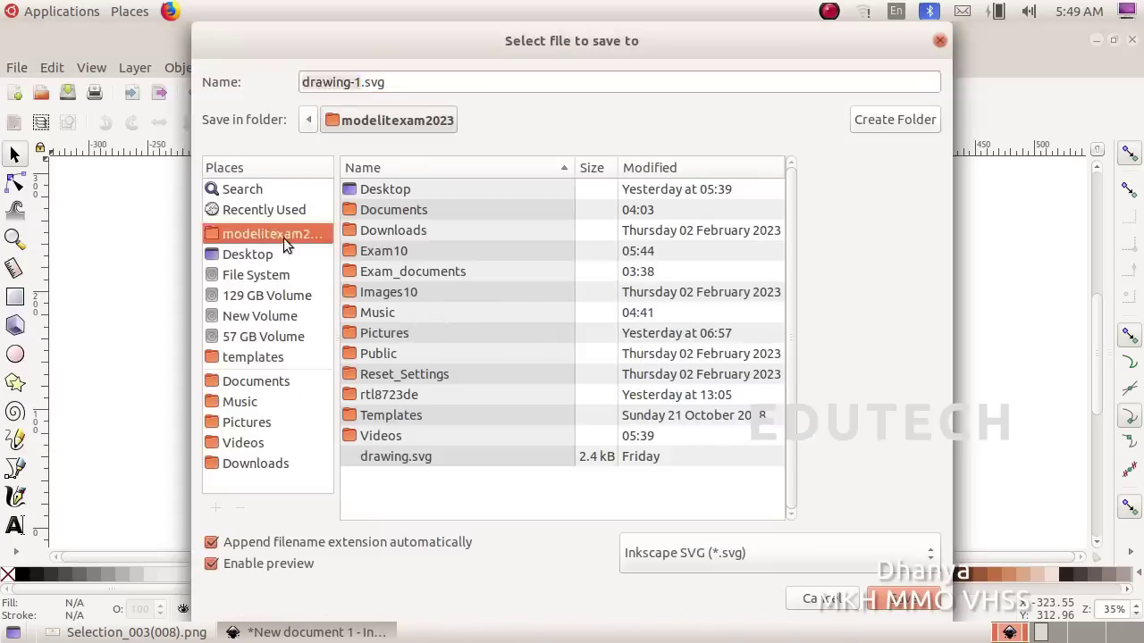
double_click(363, 254)
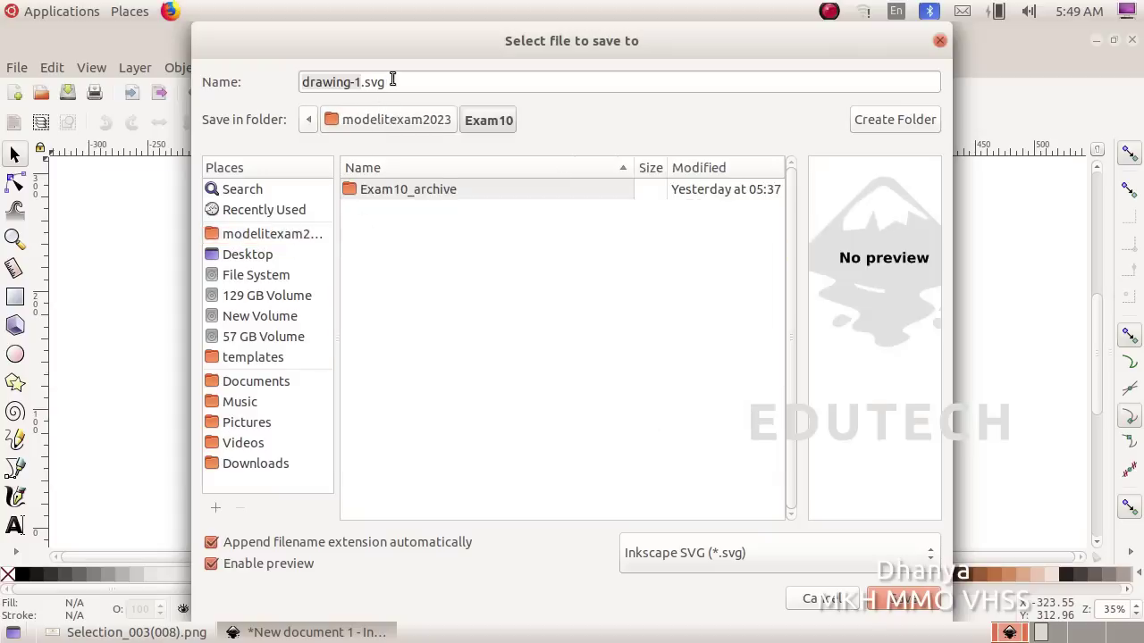
drag(361, 79, 287, 83)
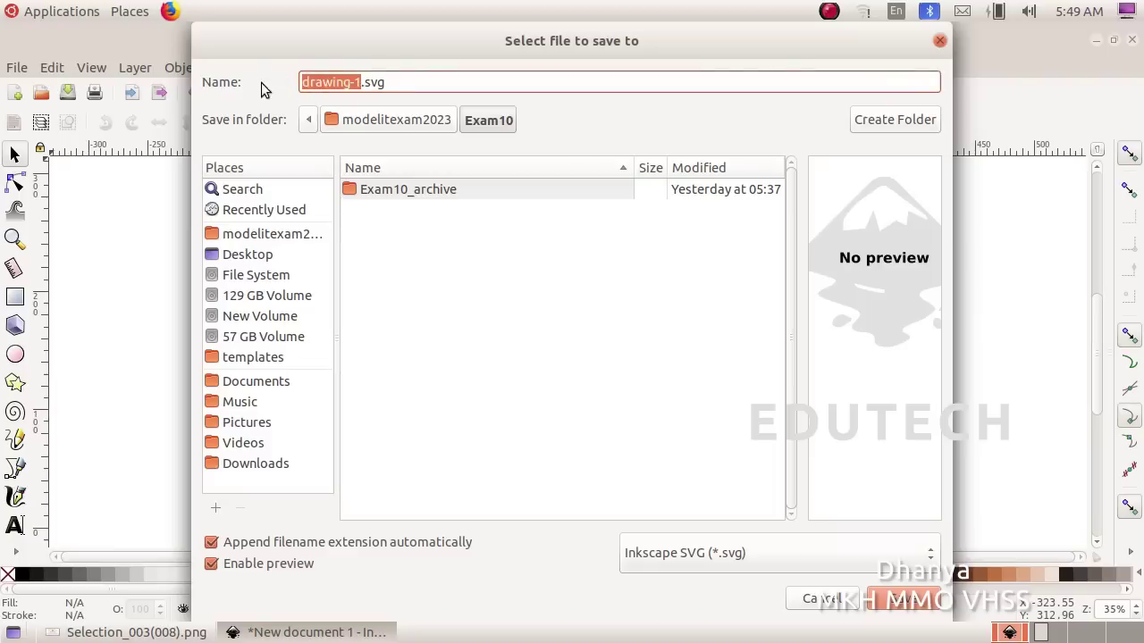
text(5678)
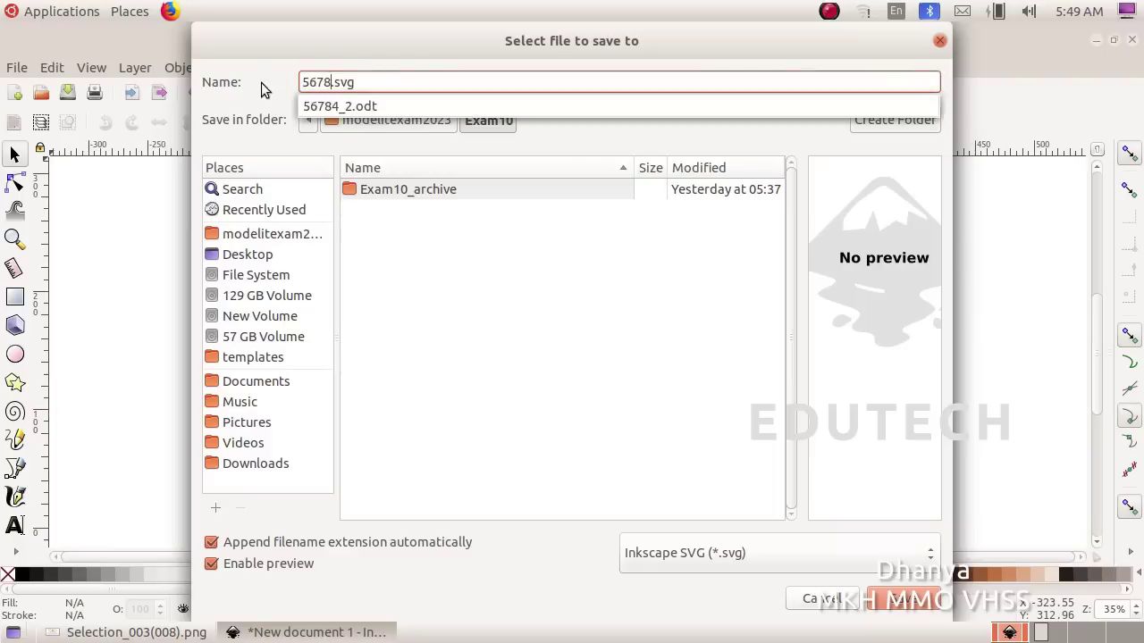
text(8_)
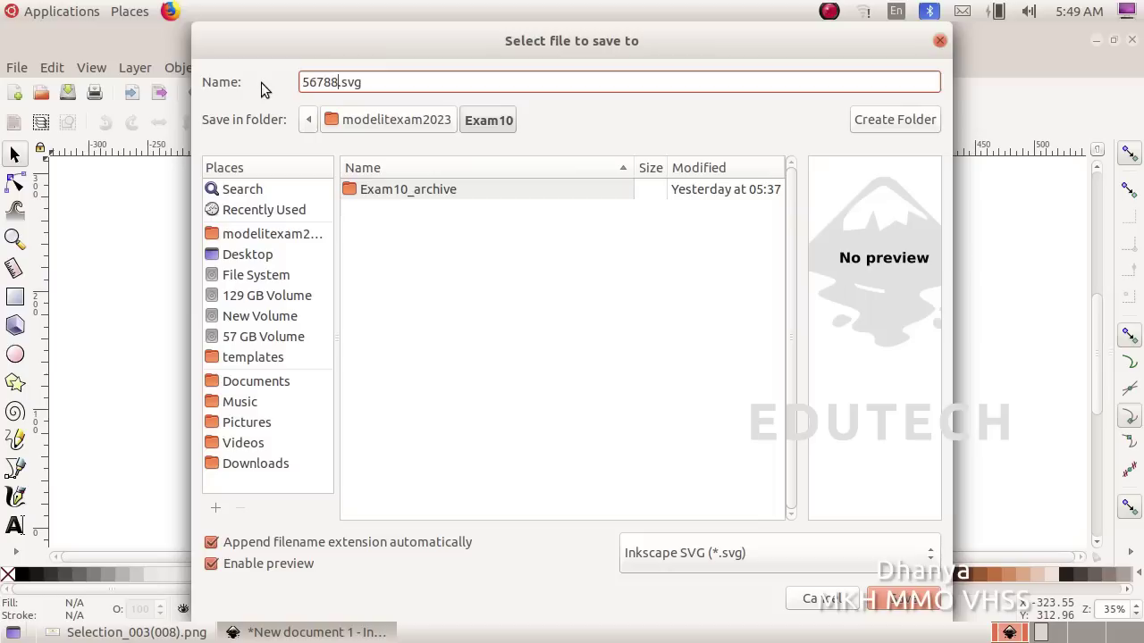
text(1)
click(907, 605)
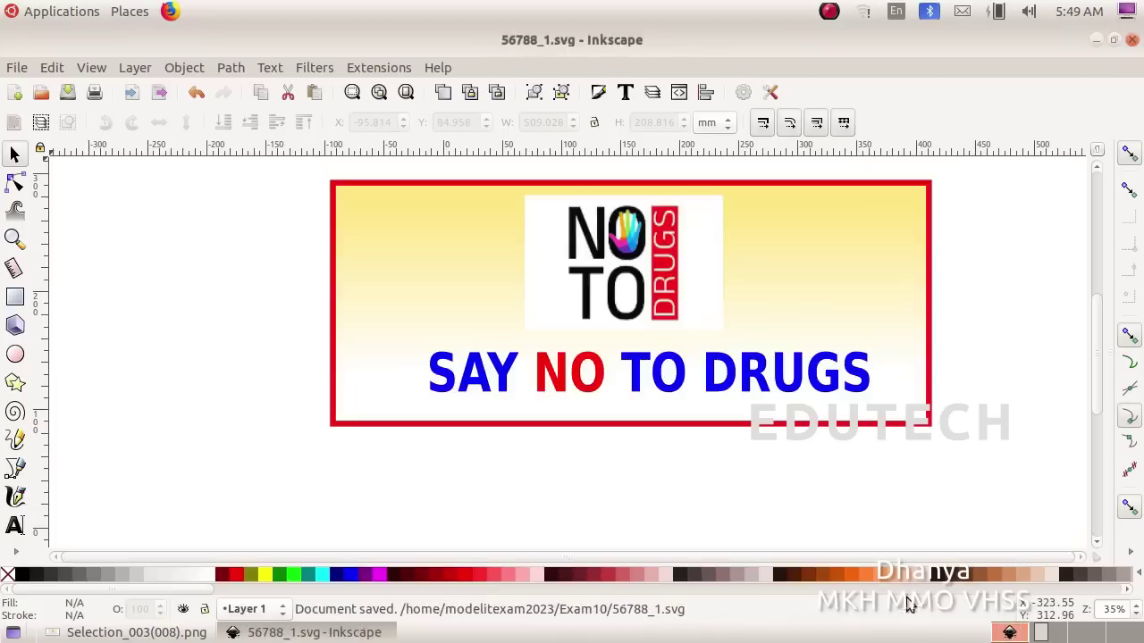